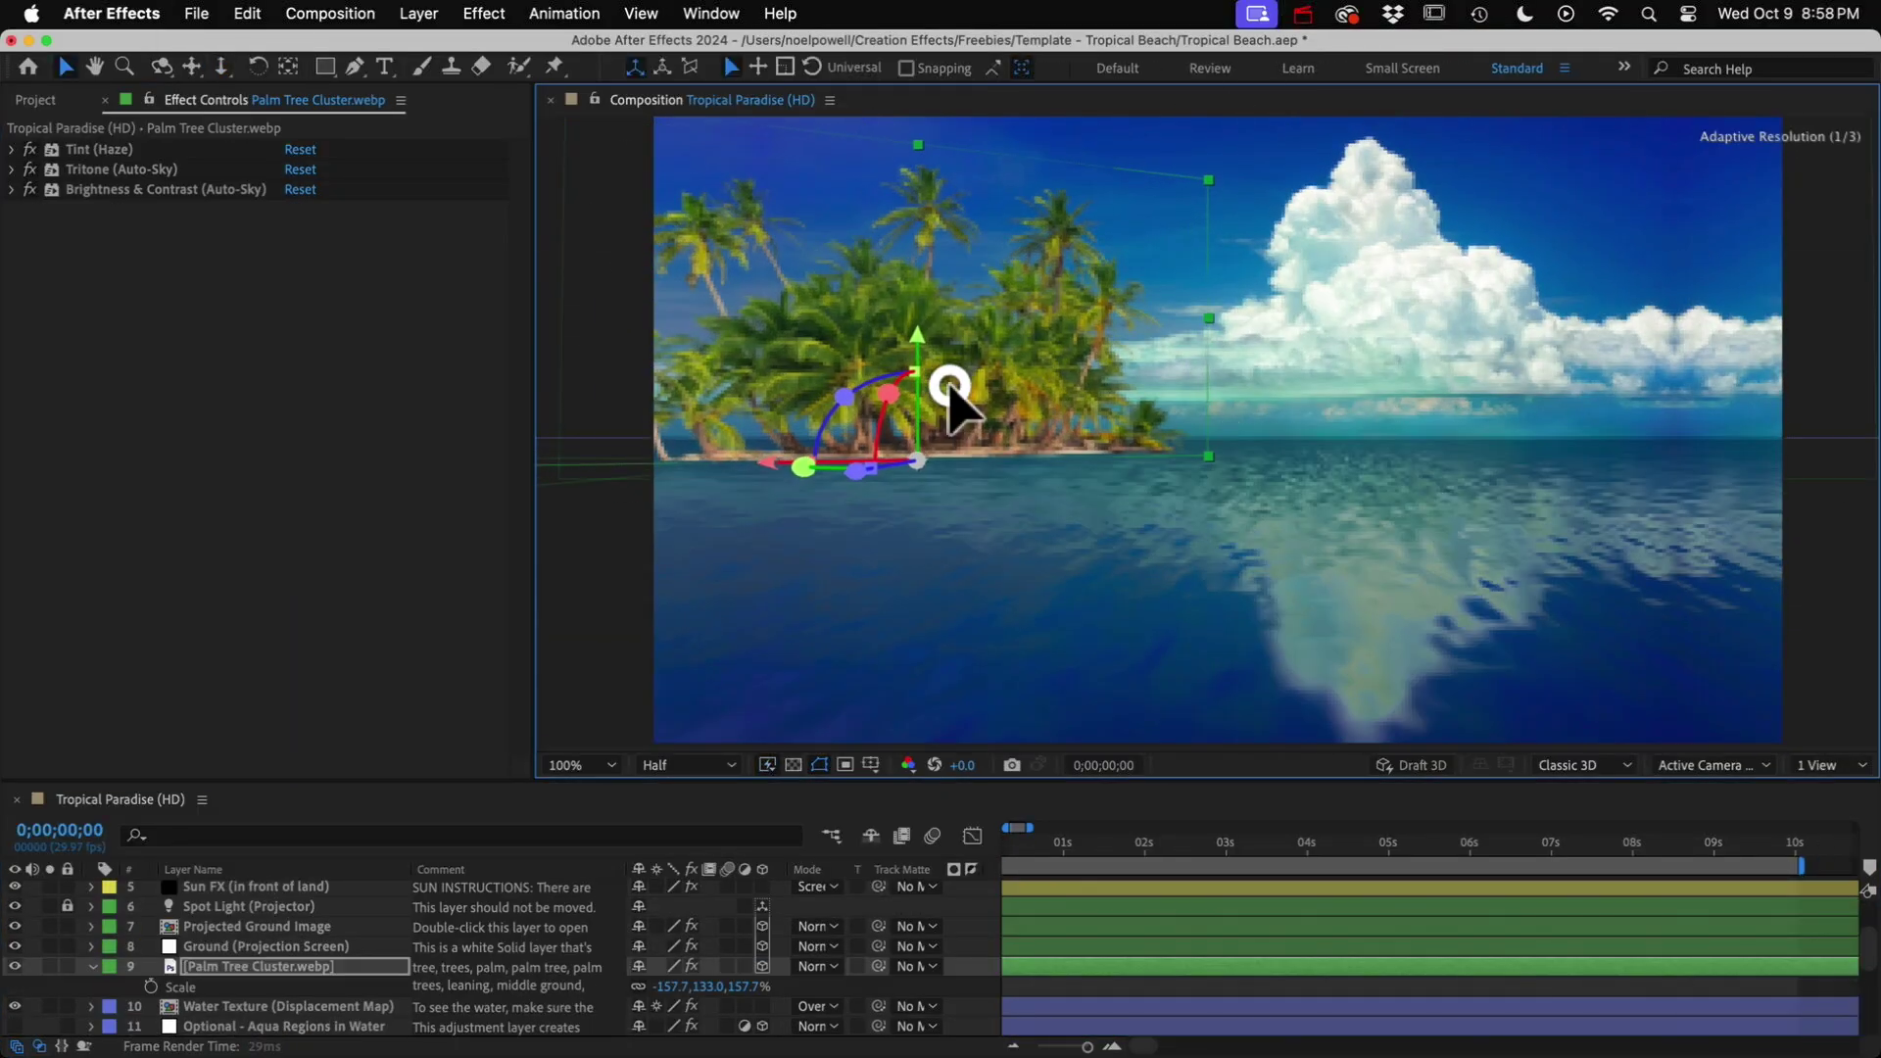
- Select the Water Texture layer in the timeline to view its effects
click(238, 970)
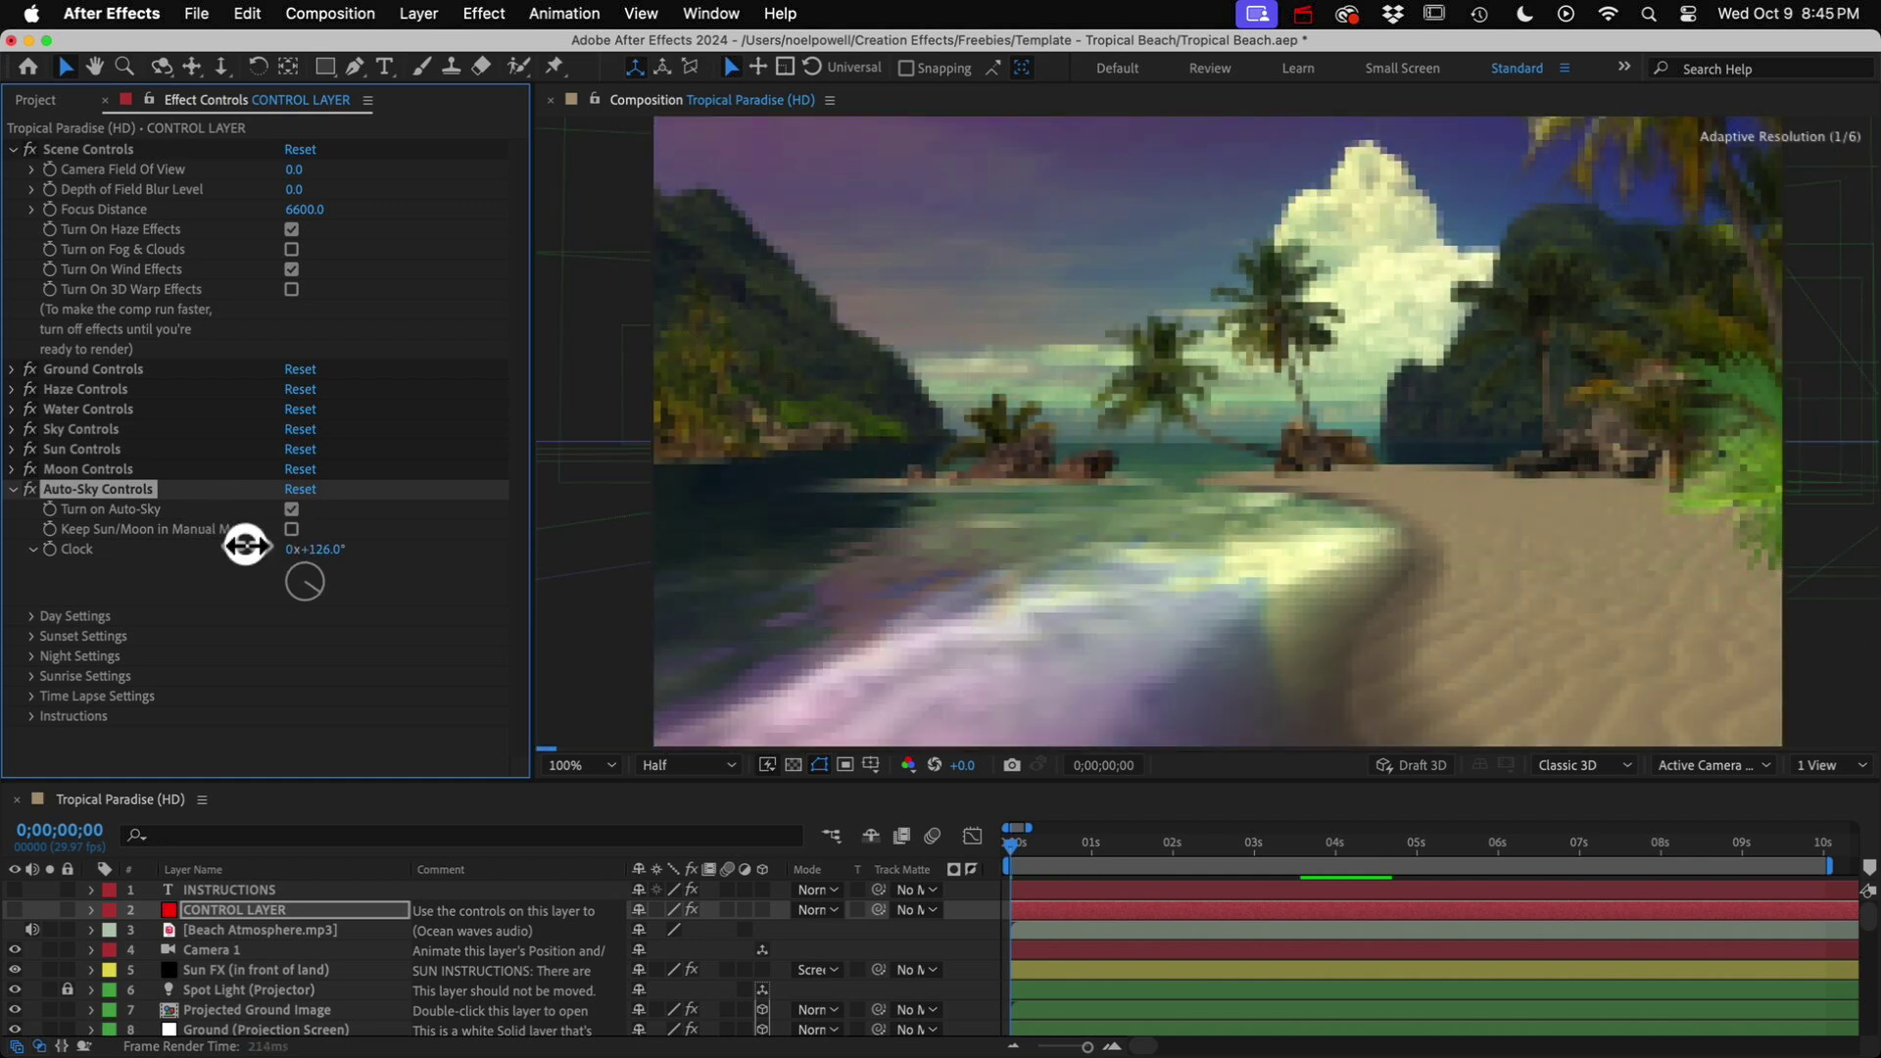
- Scrub the Auto-Sky clock toward a golden sunset and preview the scene
drag(245, 545, 277, 567)
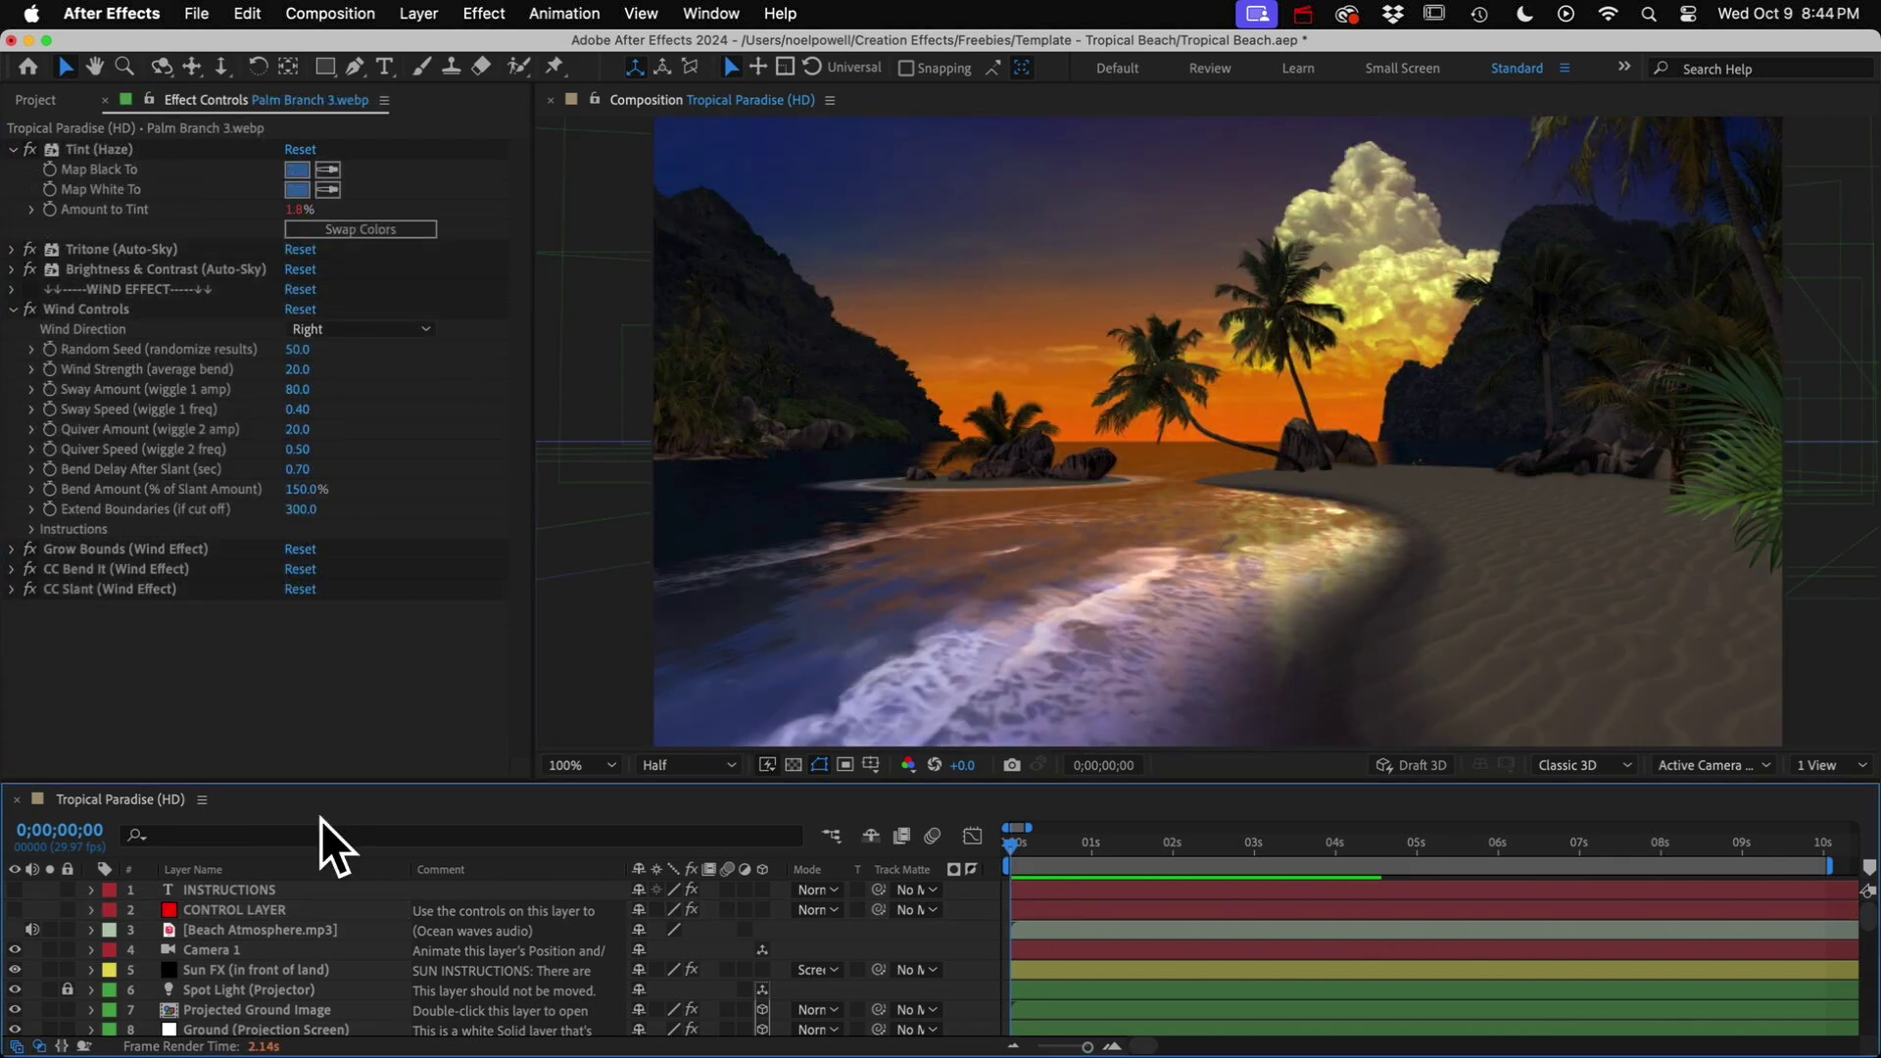
key(0)
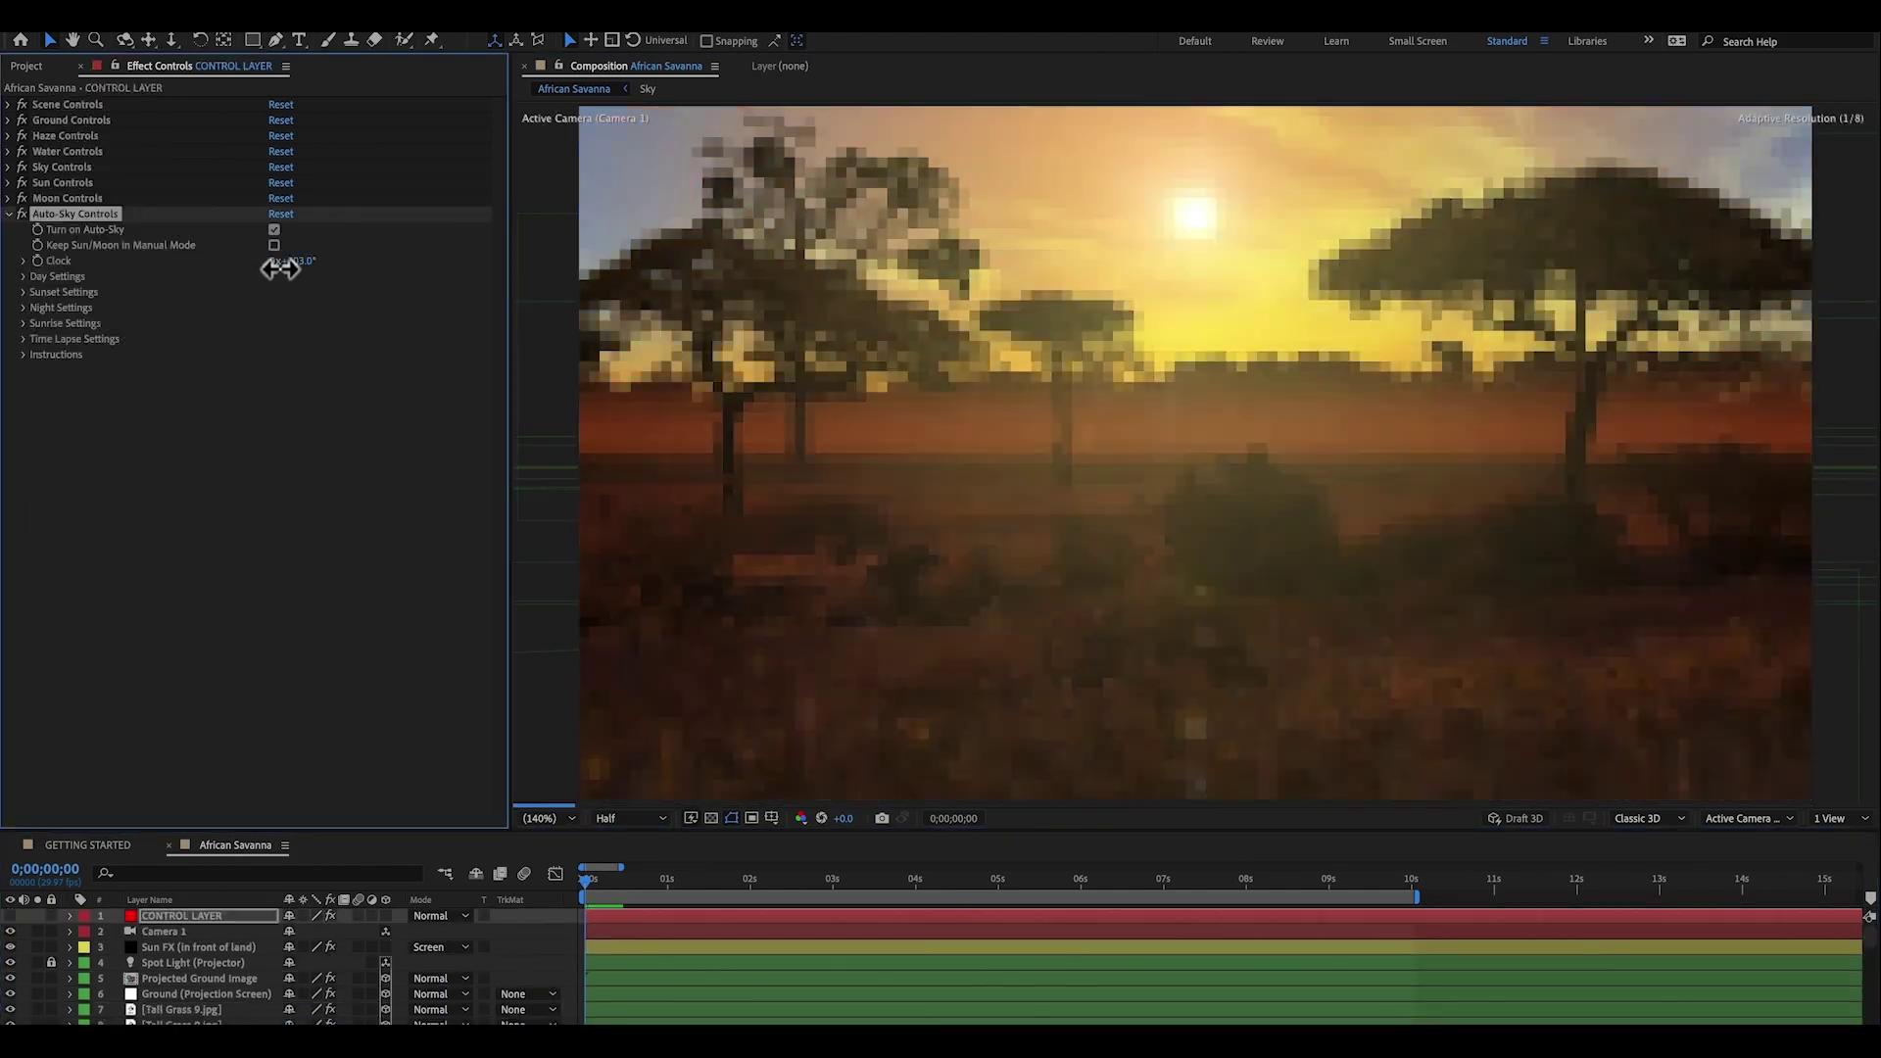
- Lower the sun toward the horizon for a sunset look
drag(274, 260, 308, 269)
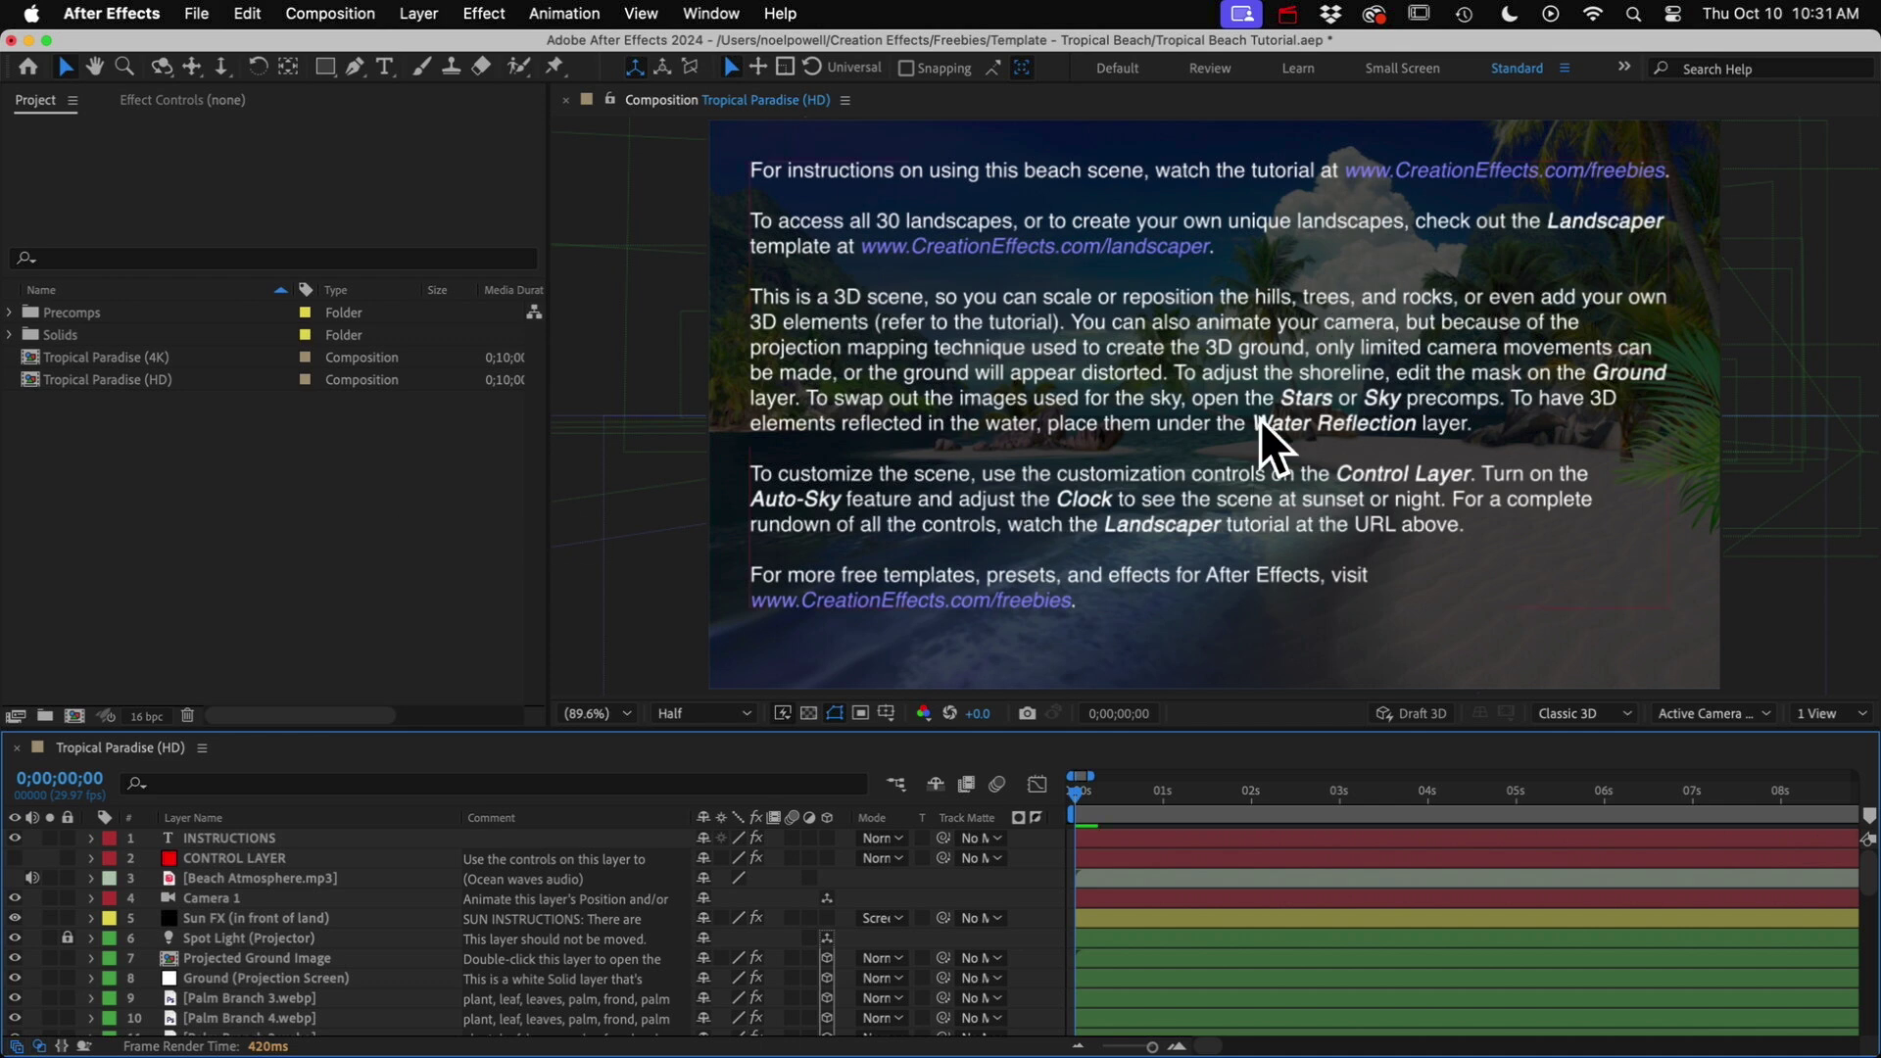
- Hide the INSTRUCTIONS layer and select the Tropical Paradise (4K) composition
click(15, 837)
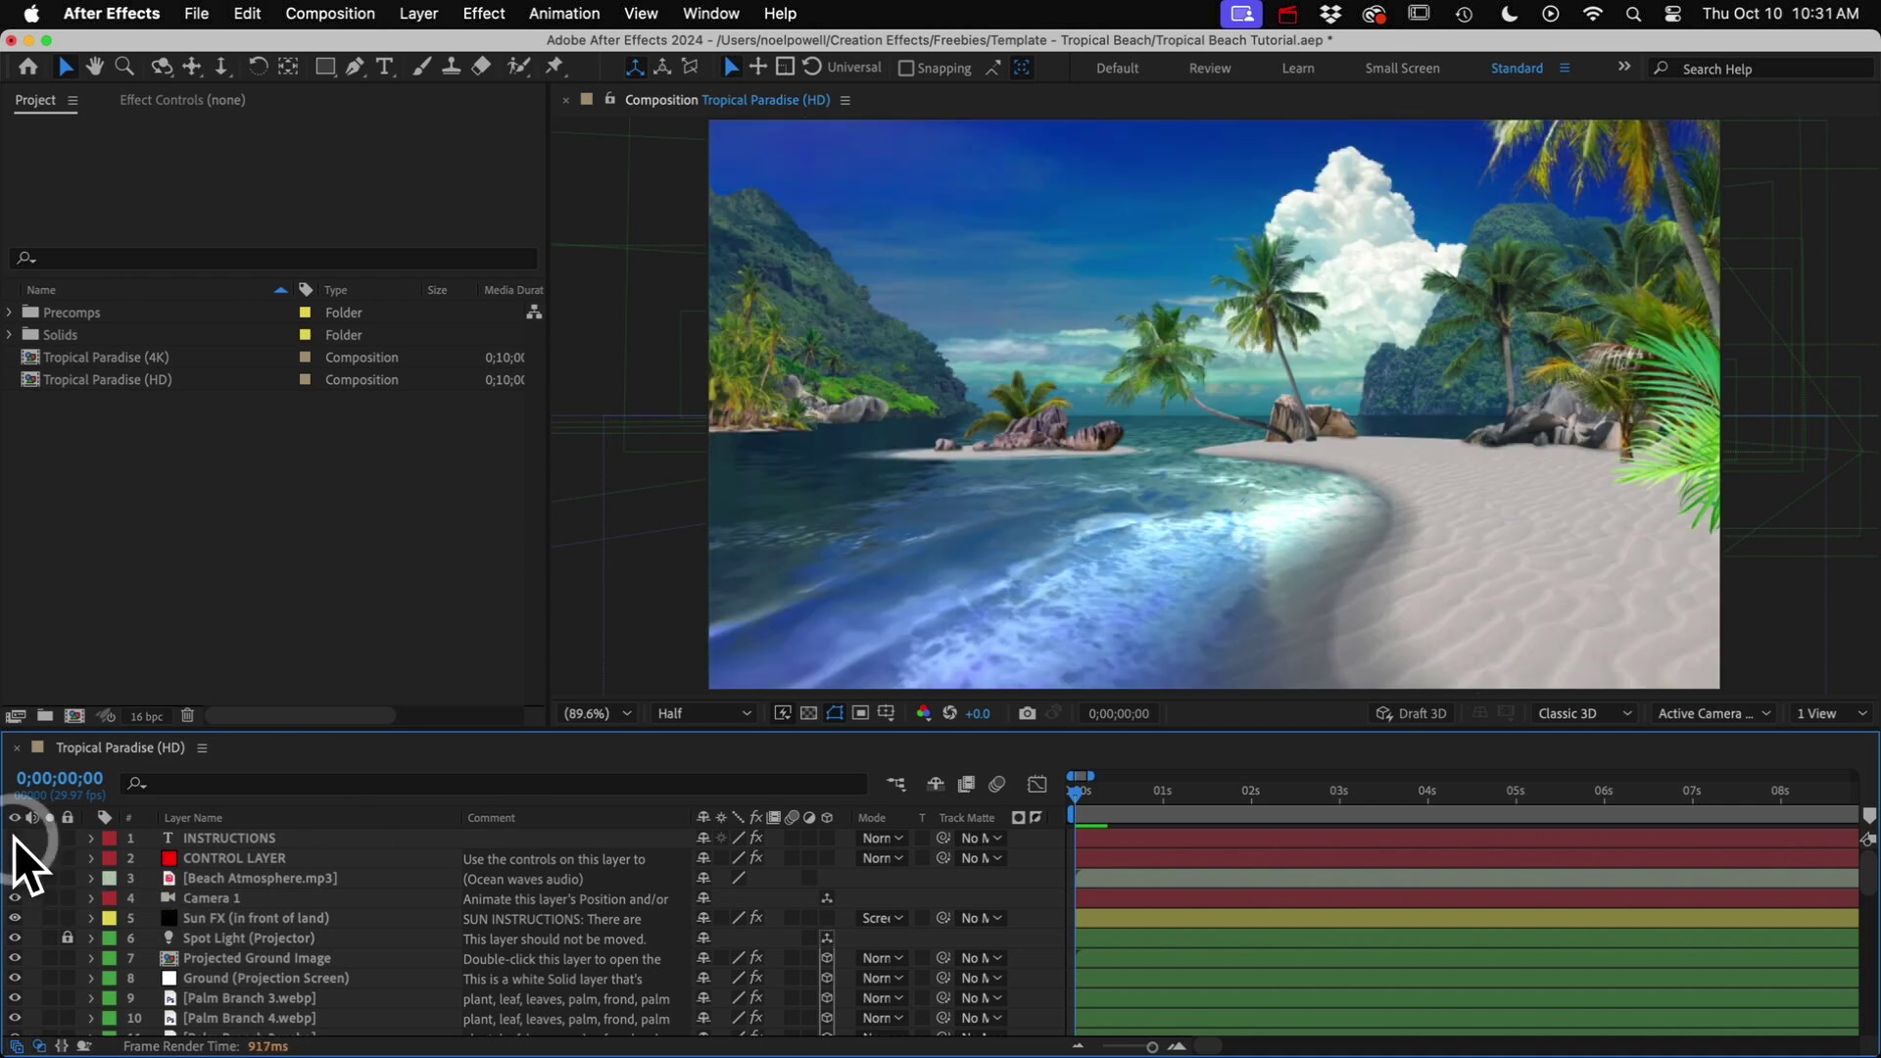
click(166, 380)
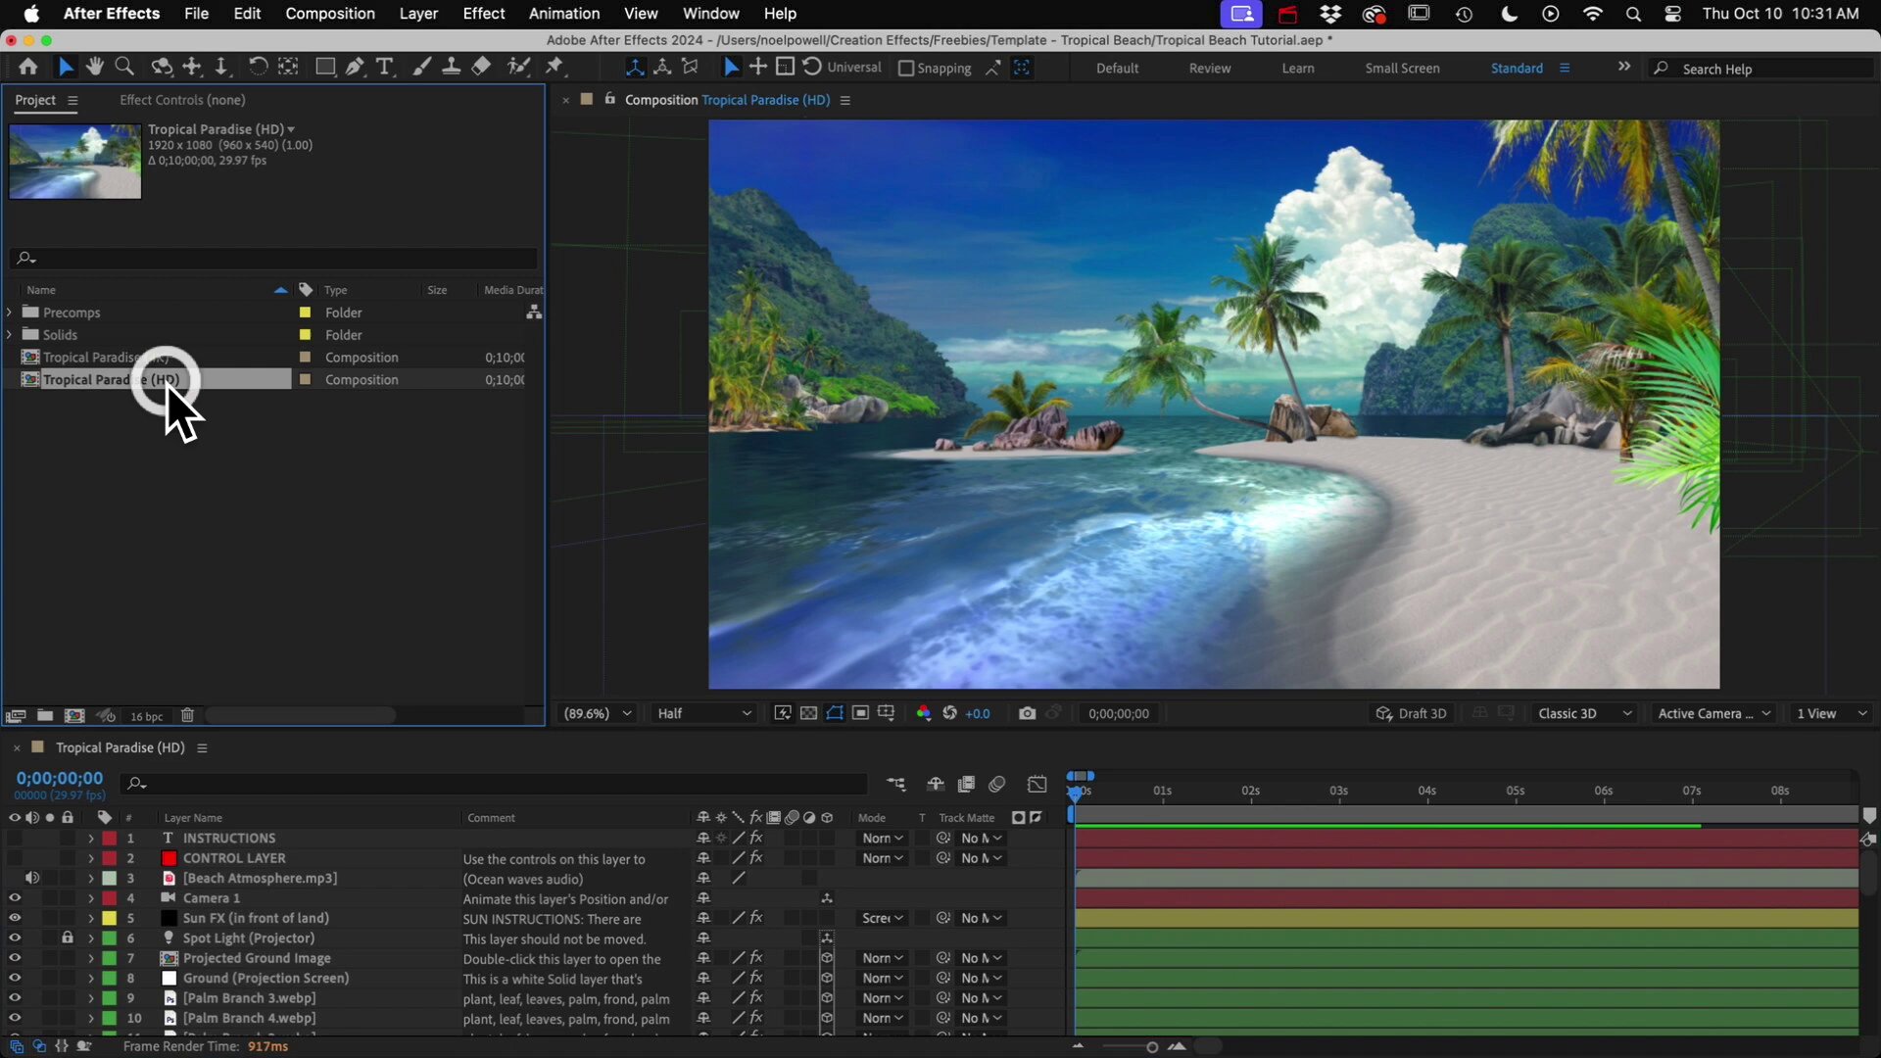
click(168, 359)
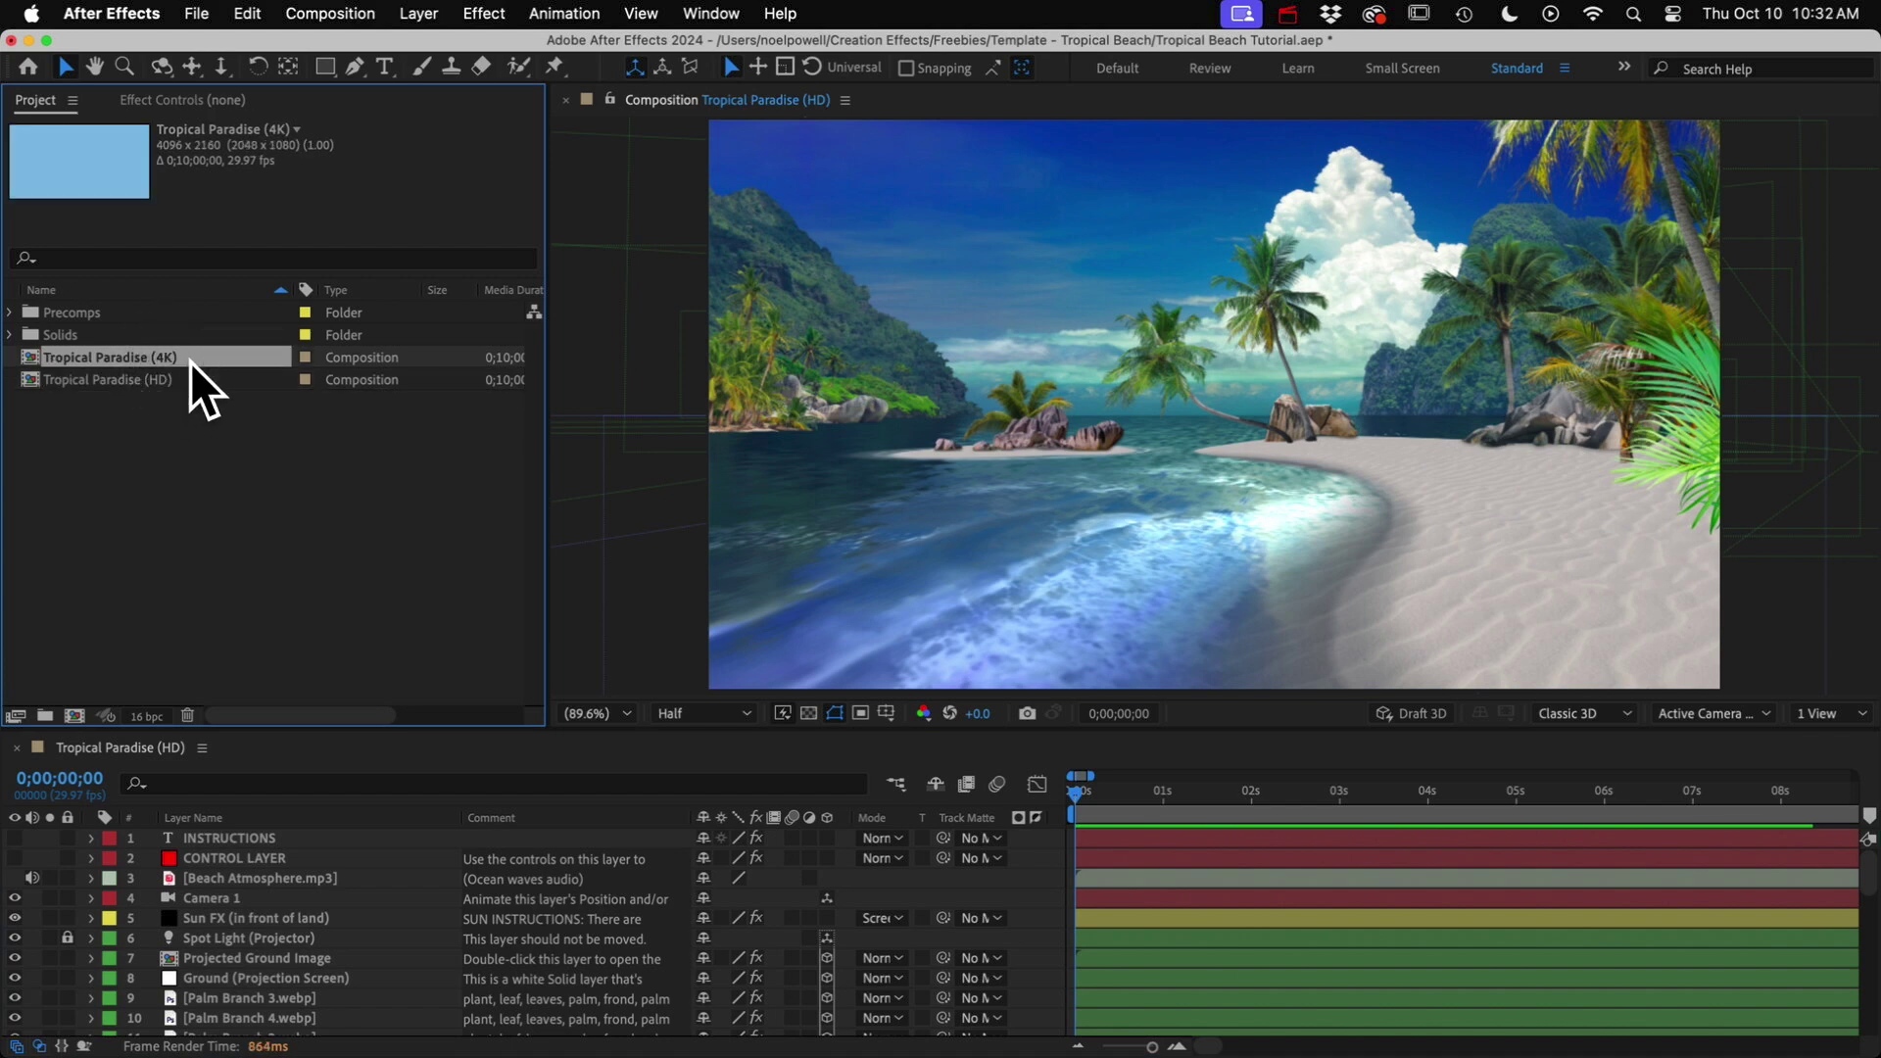
- Preview the beach animation, stop it, and scroll through the layer list
click(245, 753)
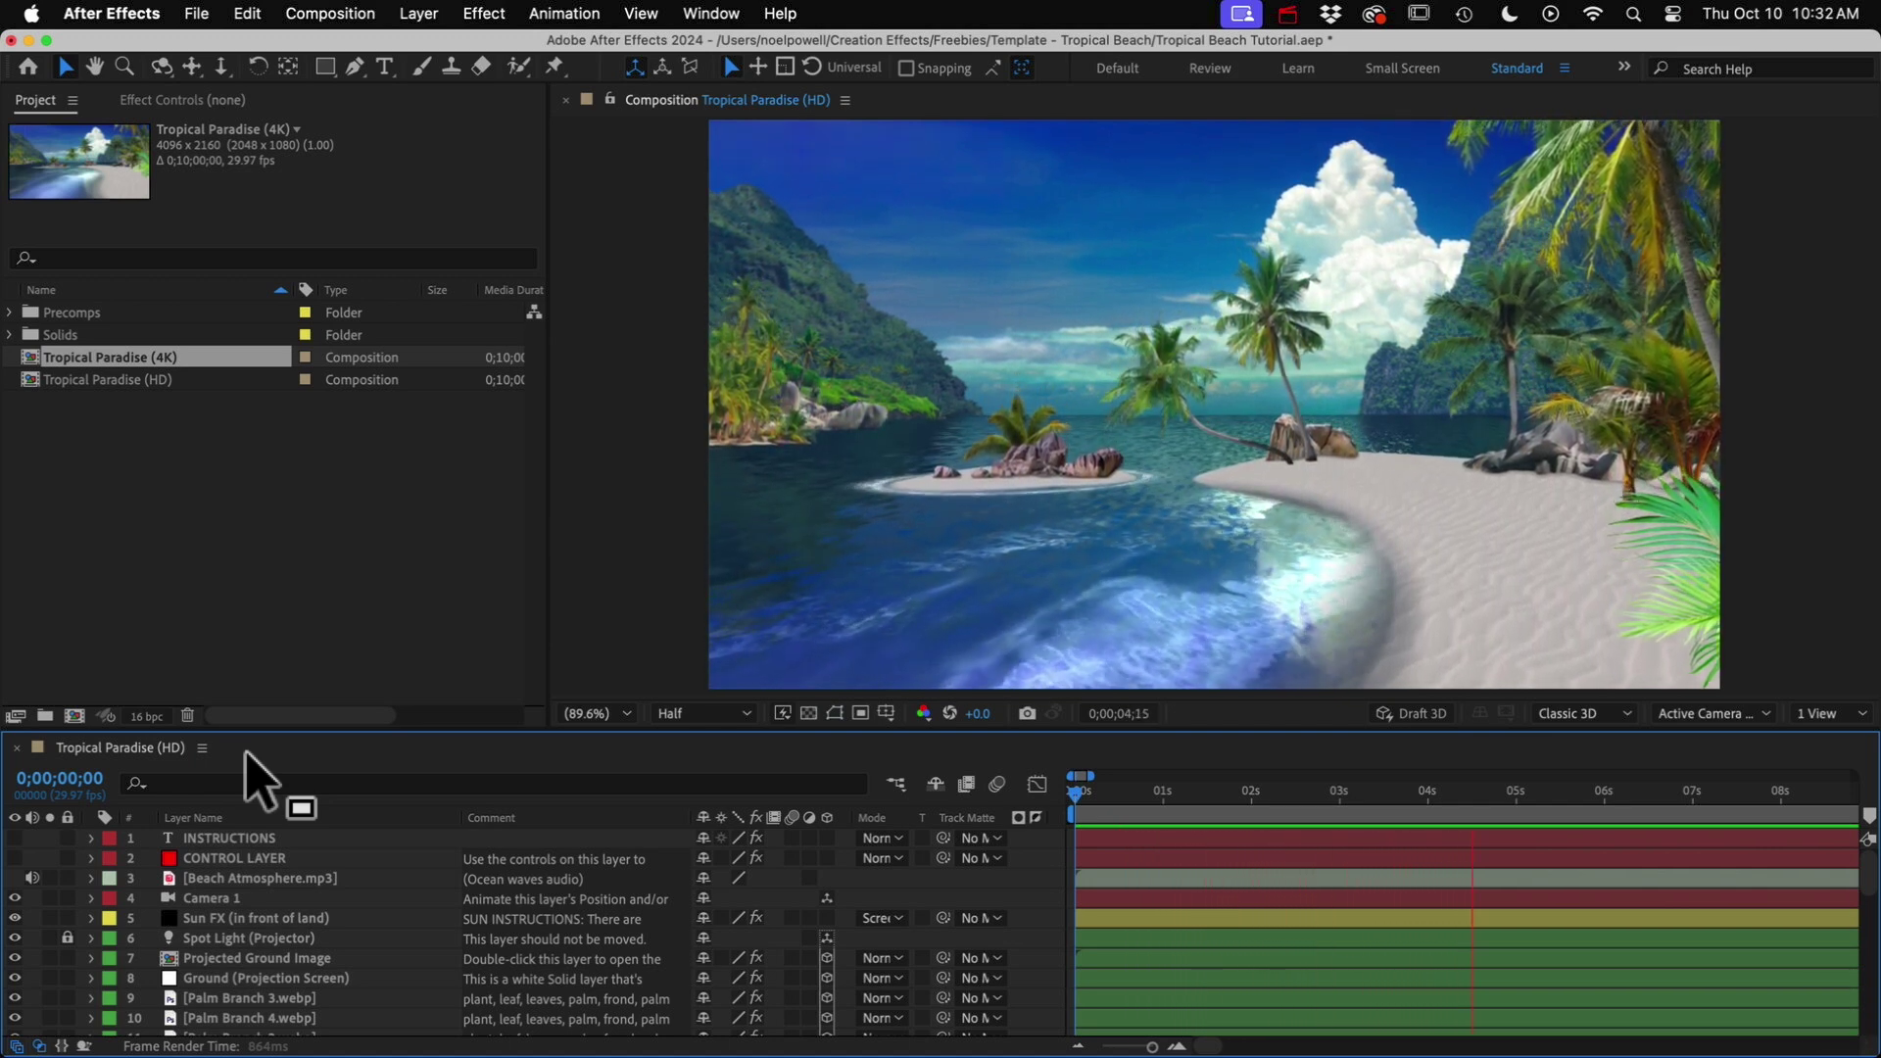
key(space)
scroll(1220, 930, down, 1)
scroll(1220, 931, down, 9)
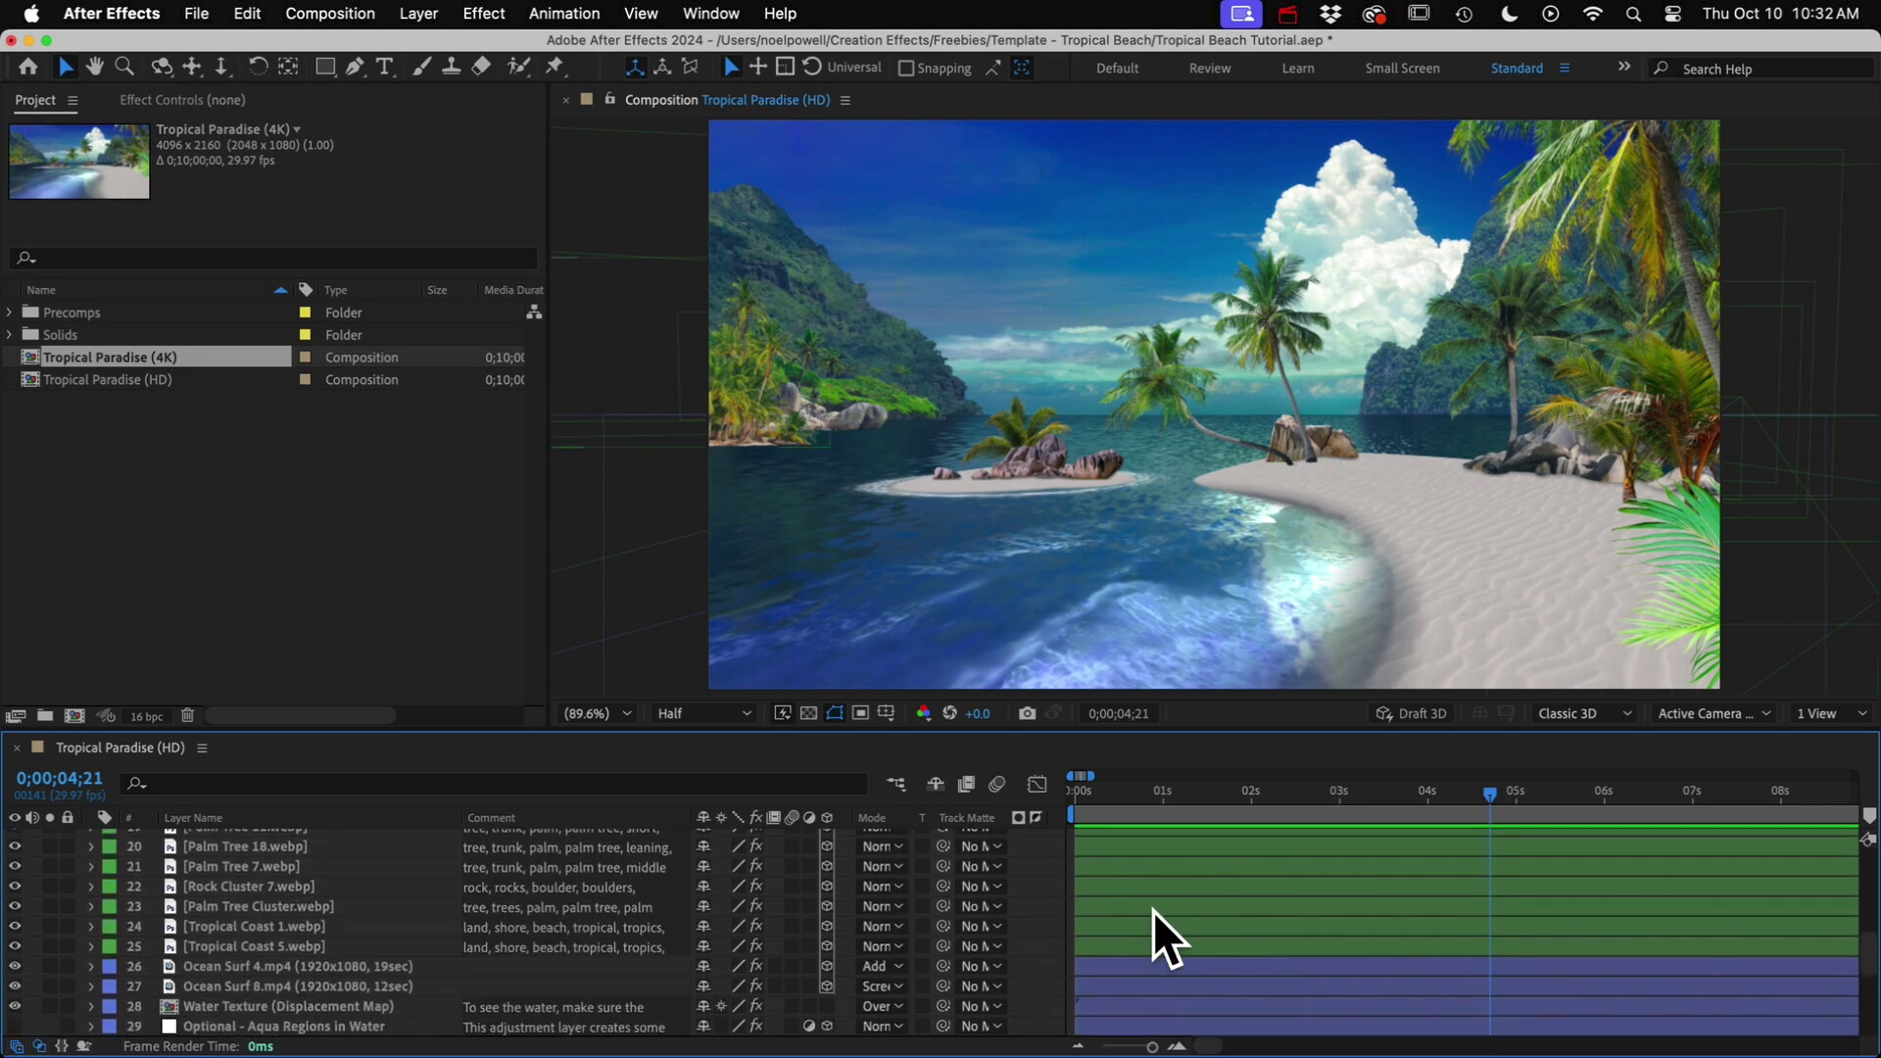
scroll(1153, 915, down, 2)
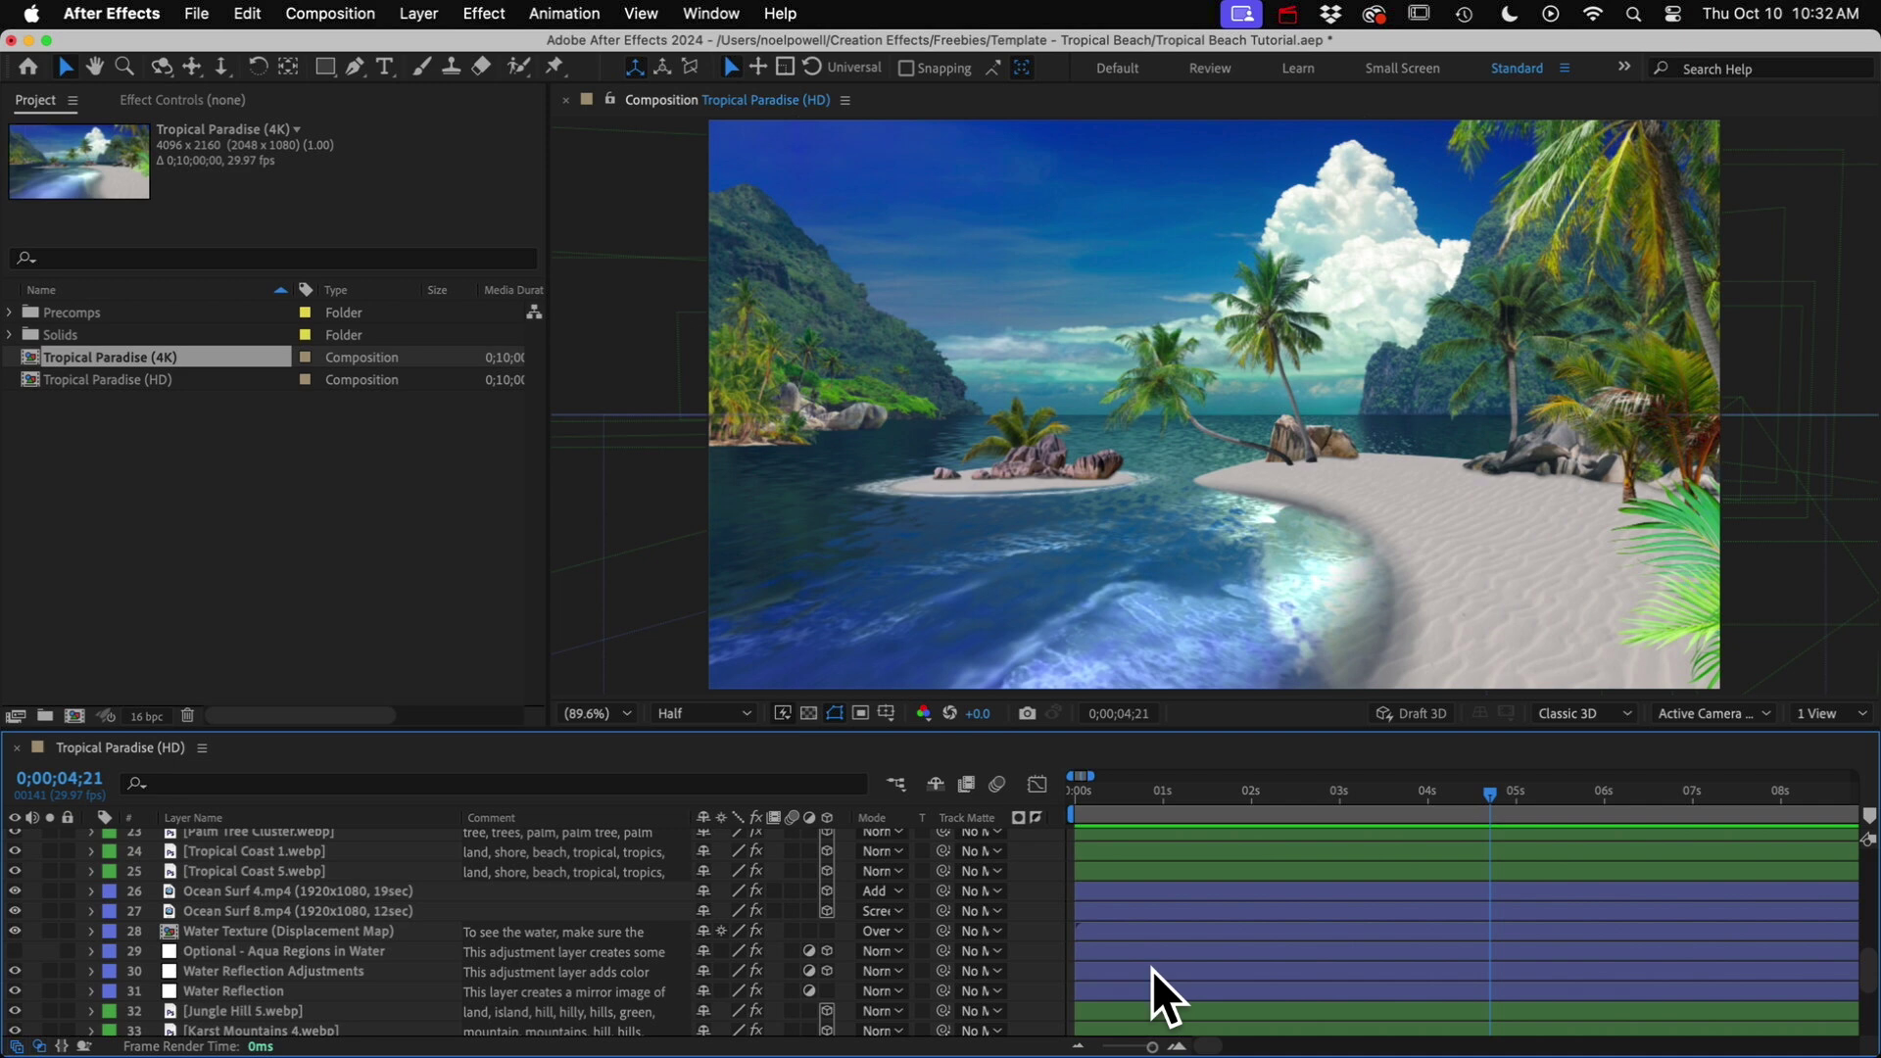
scroll(1152, 970, down, 4)
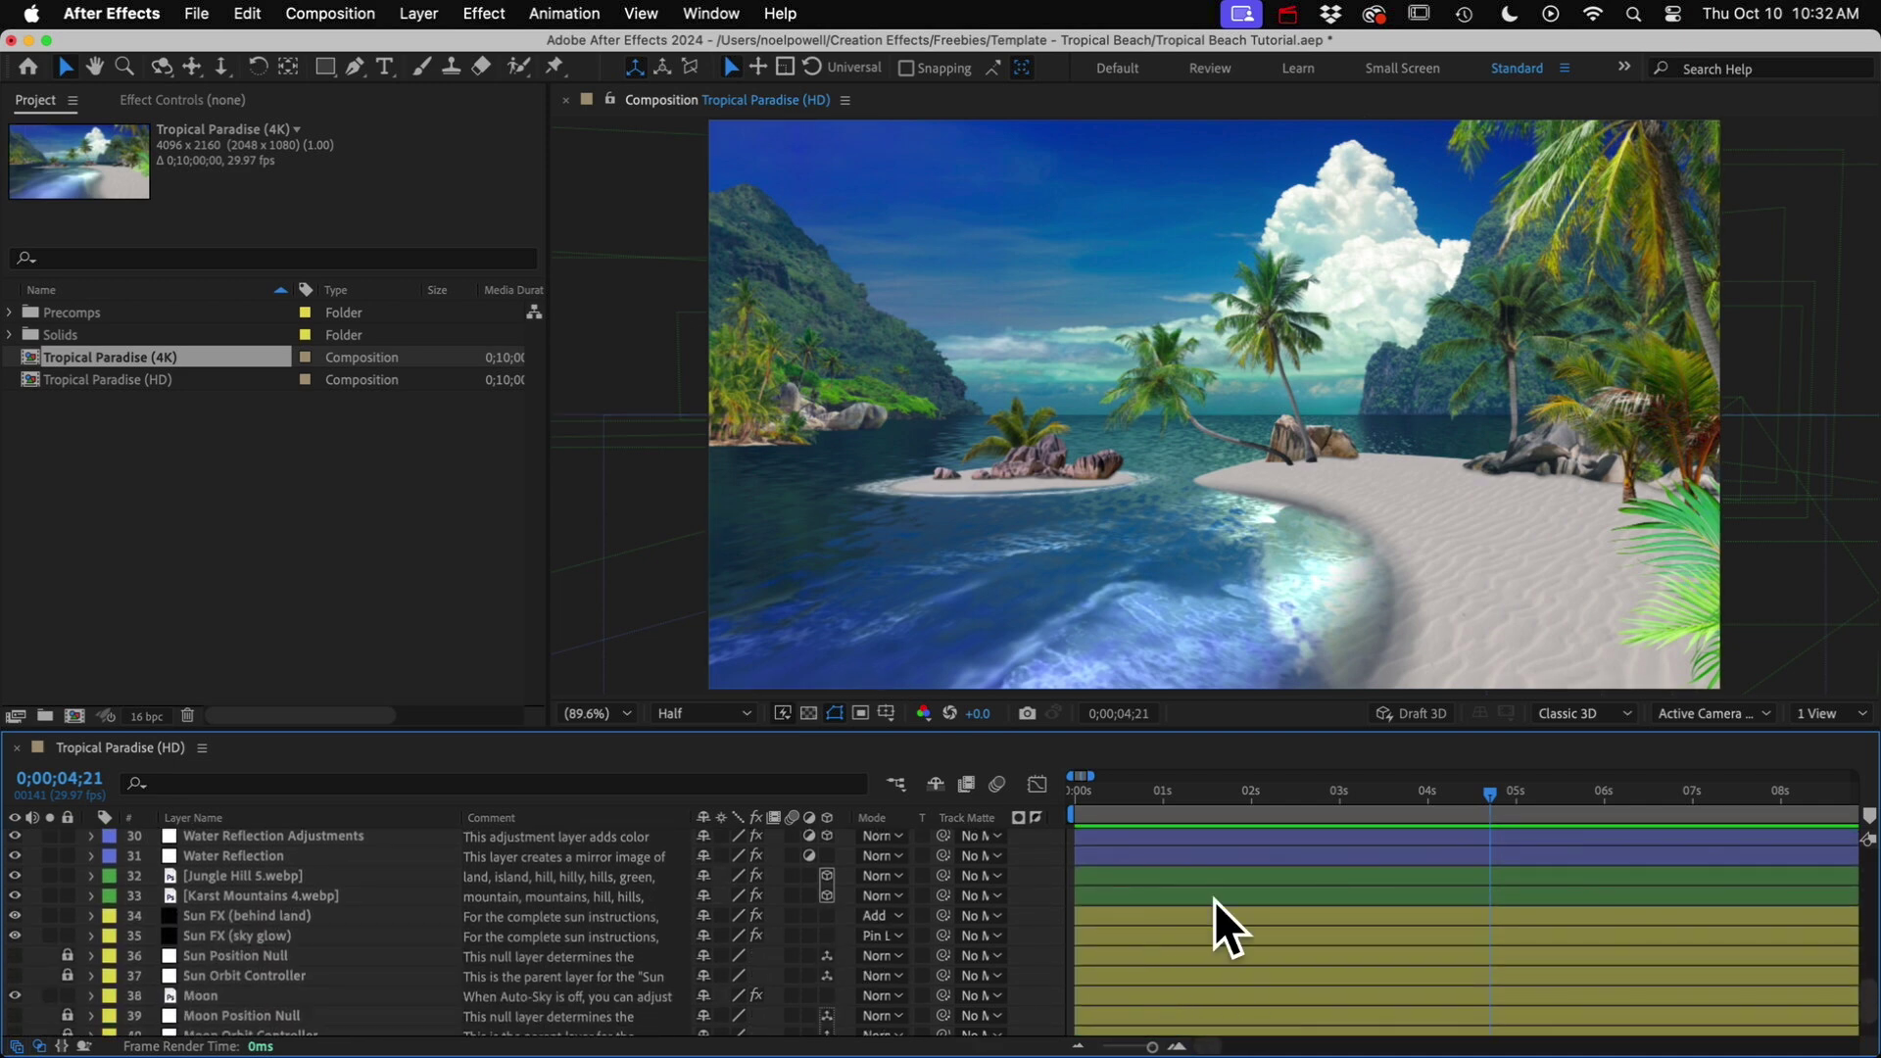
scroll(1131, 999, down, 1)
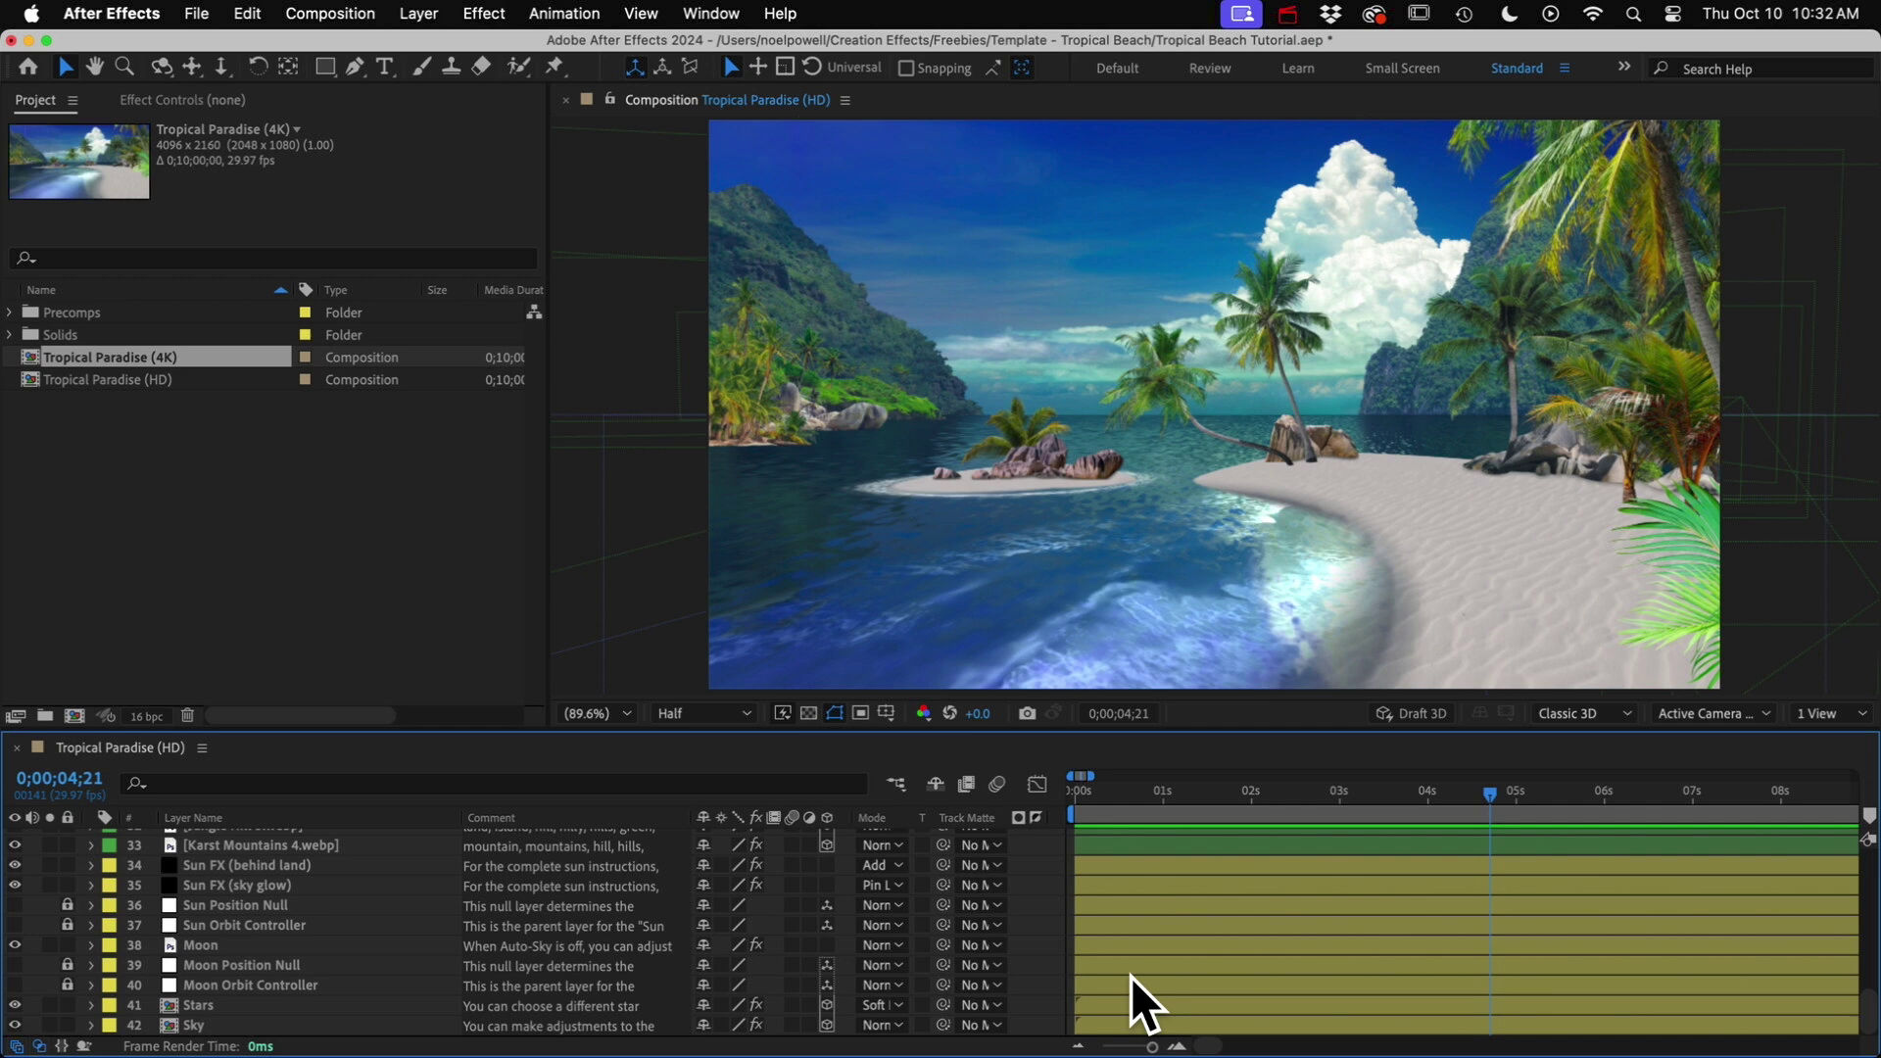
scroll(1131, 977, up, 10)
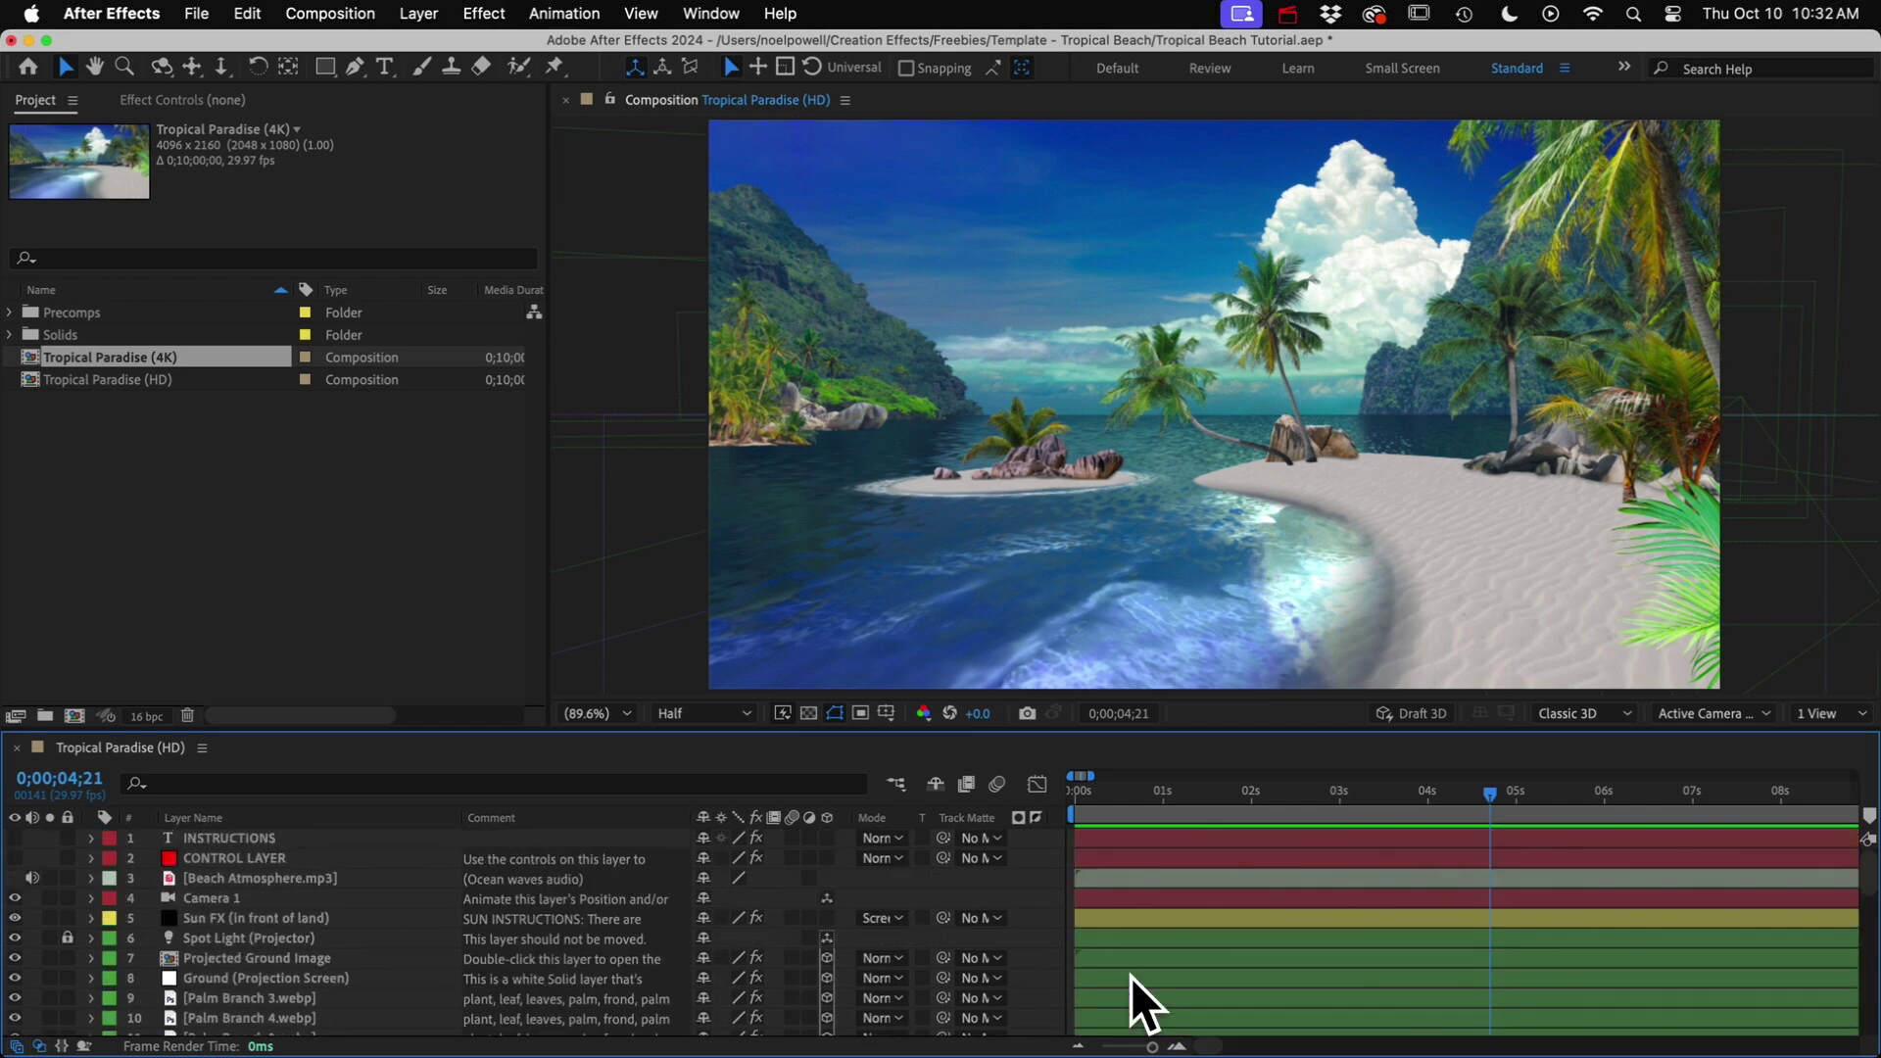
- Show CONTROL LAYER's effect settings and inspect its Ground and Haze Controls
click(220, 860)
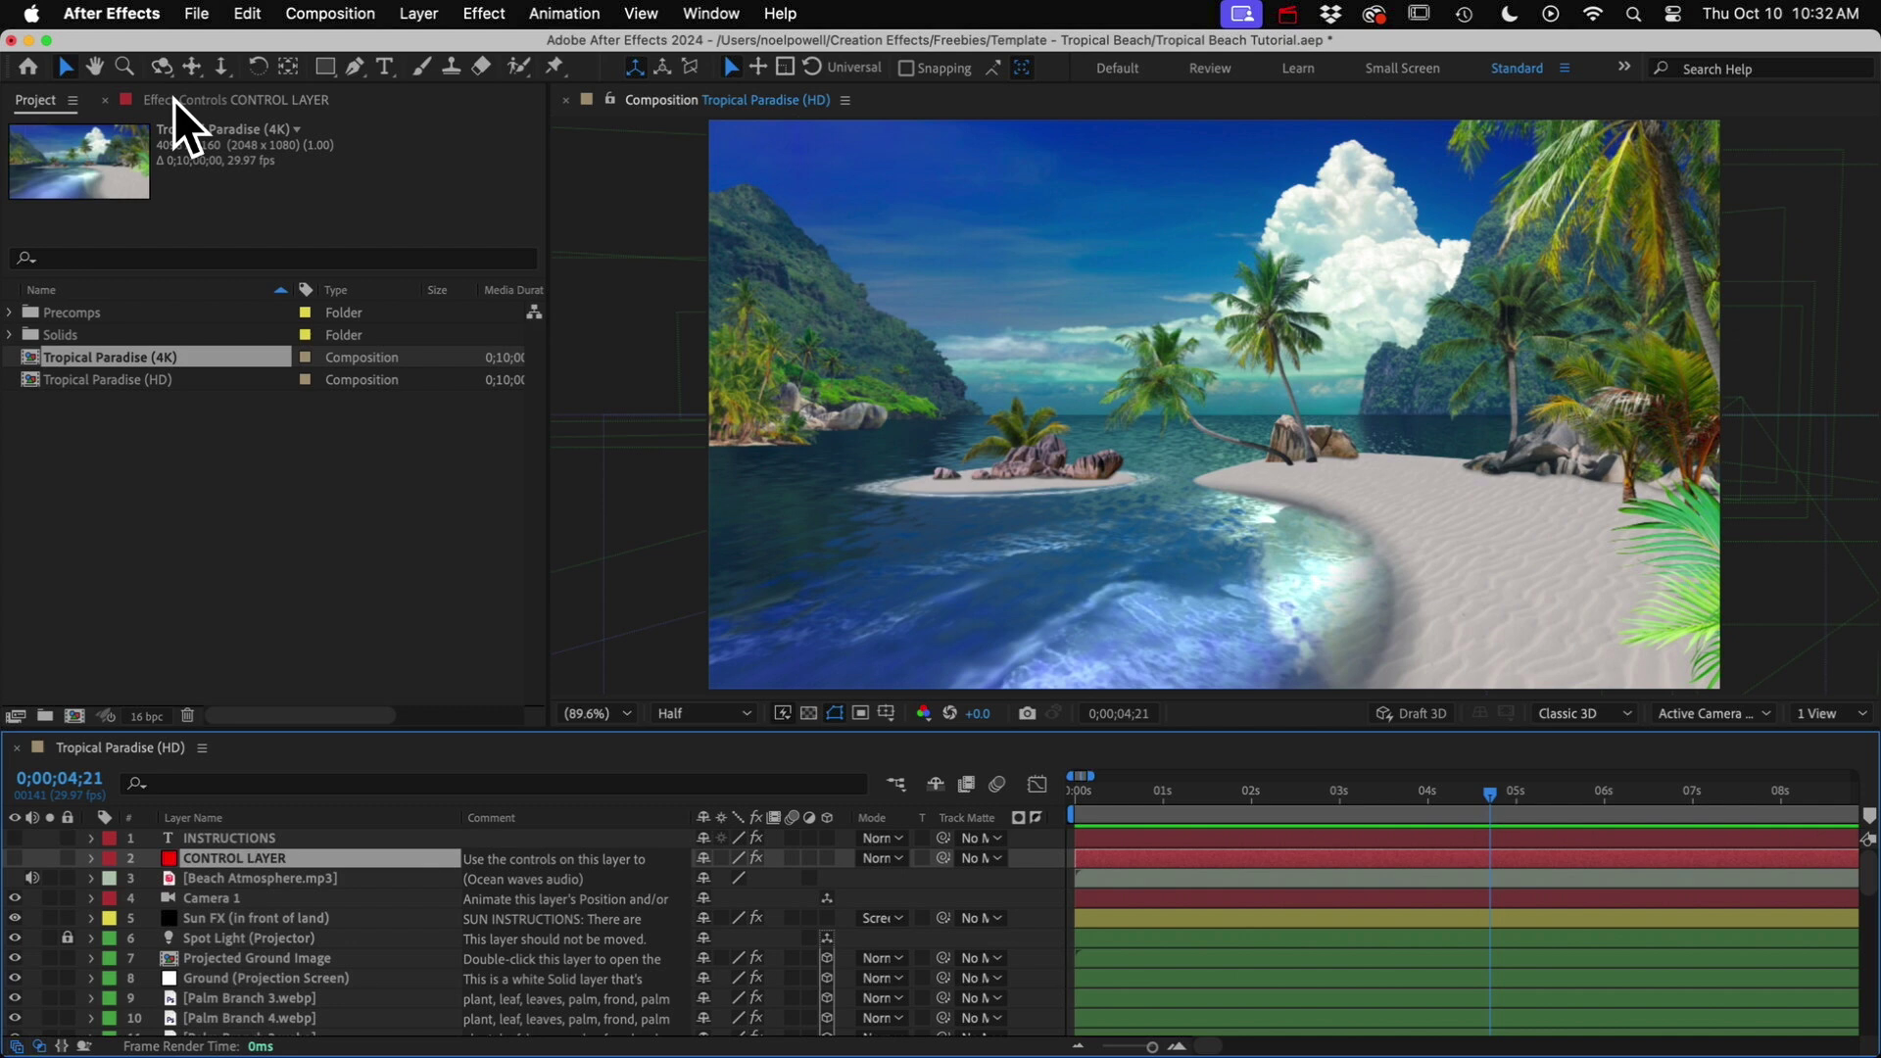
click(270, 102)
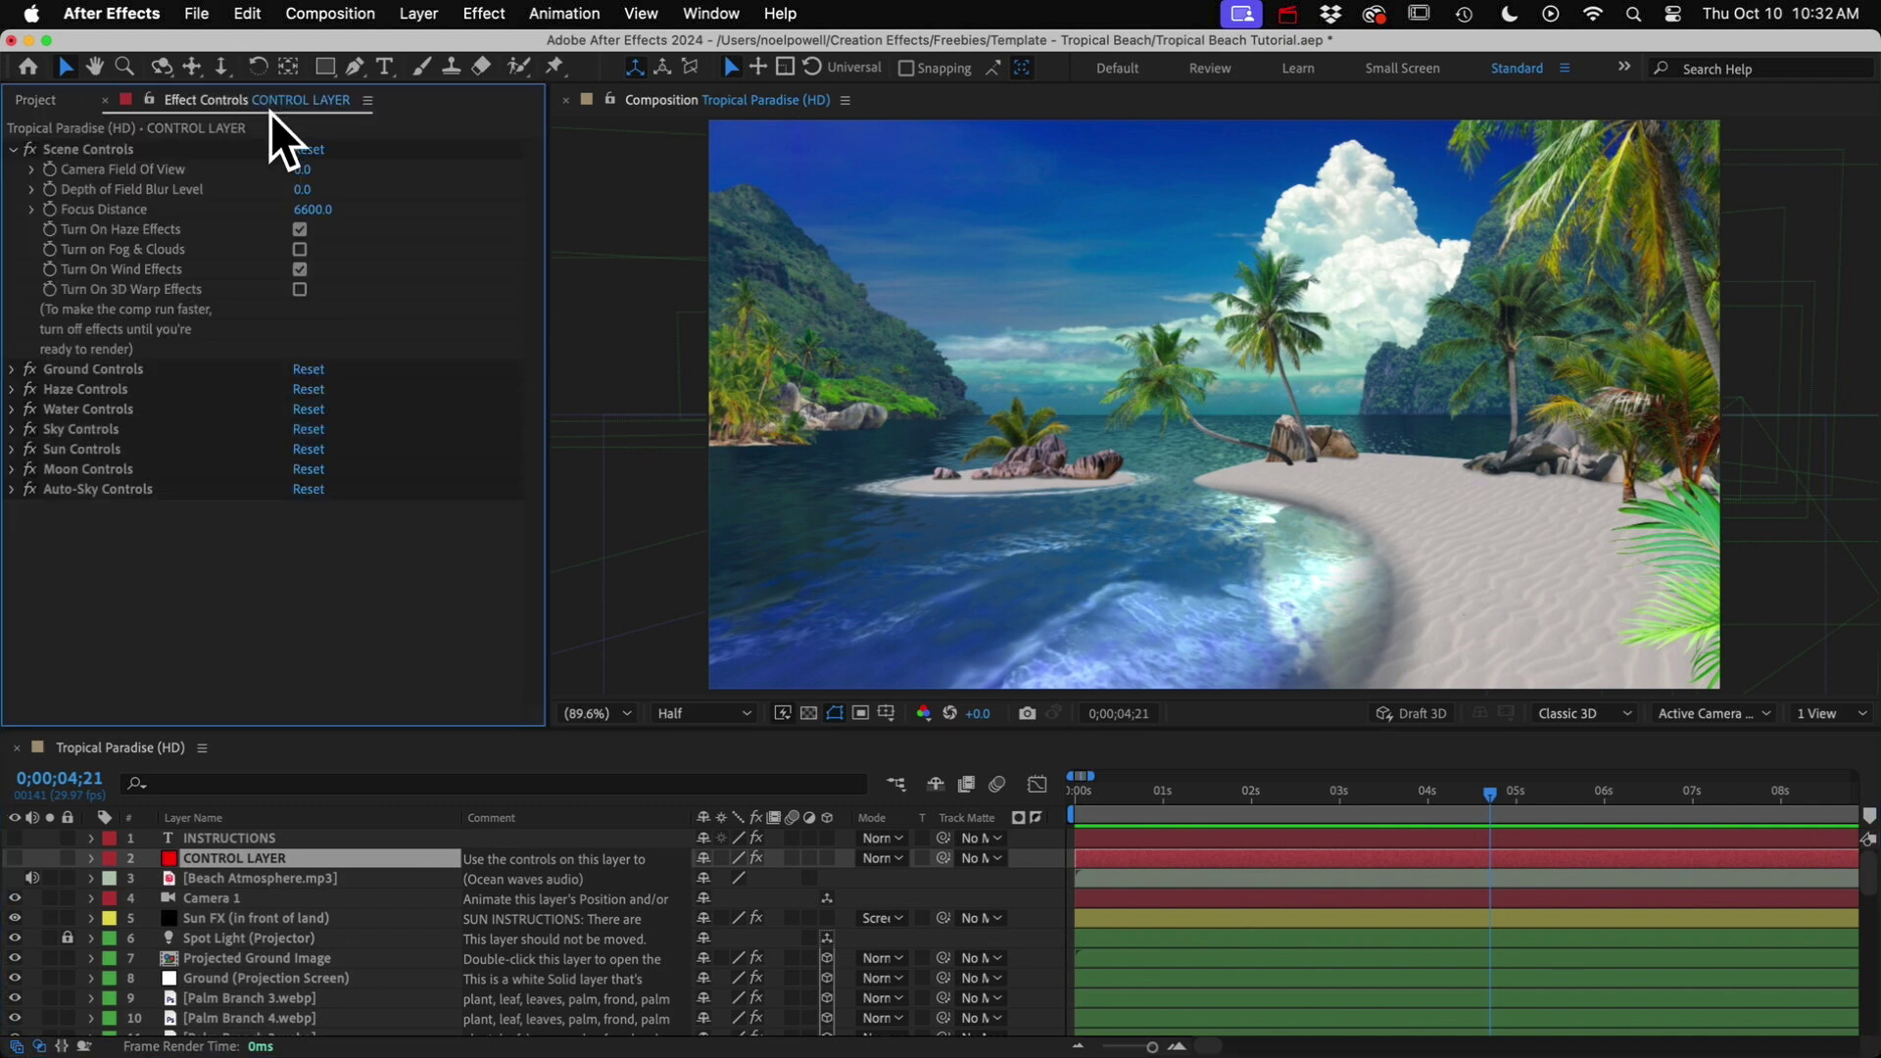
click(13, 369)
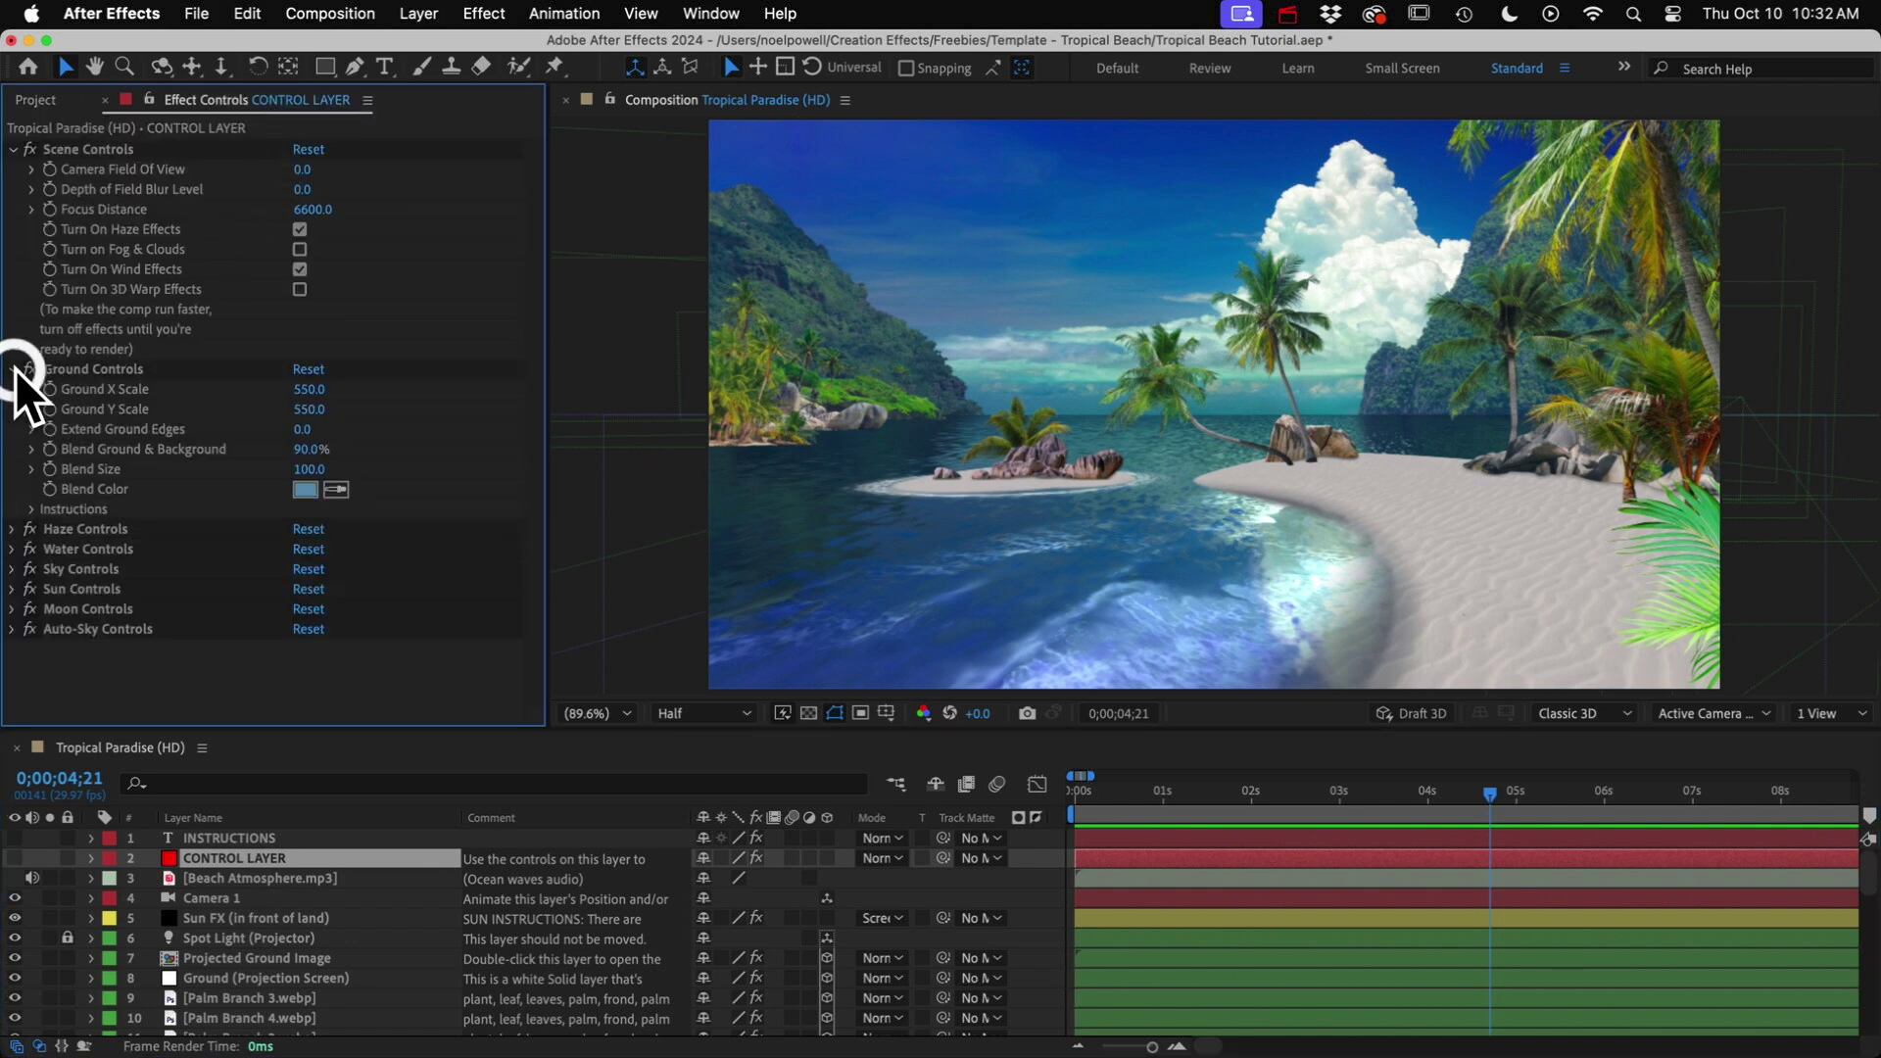
click(13, 370)
click(13, 389)
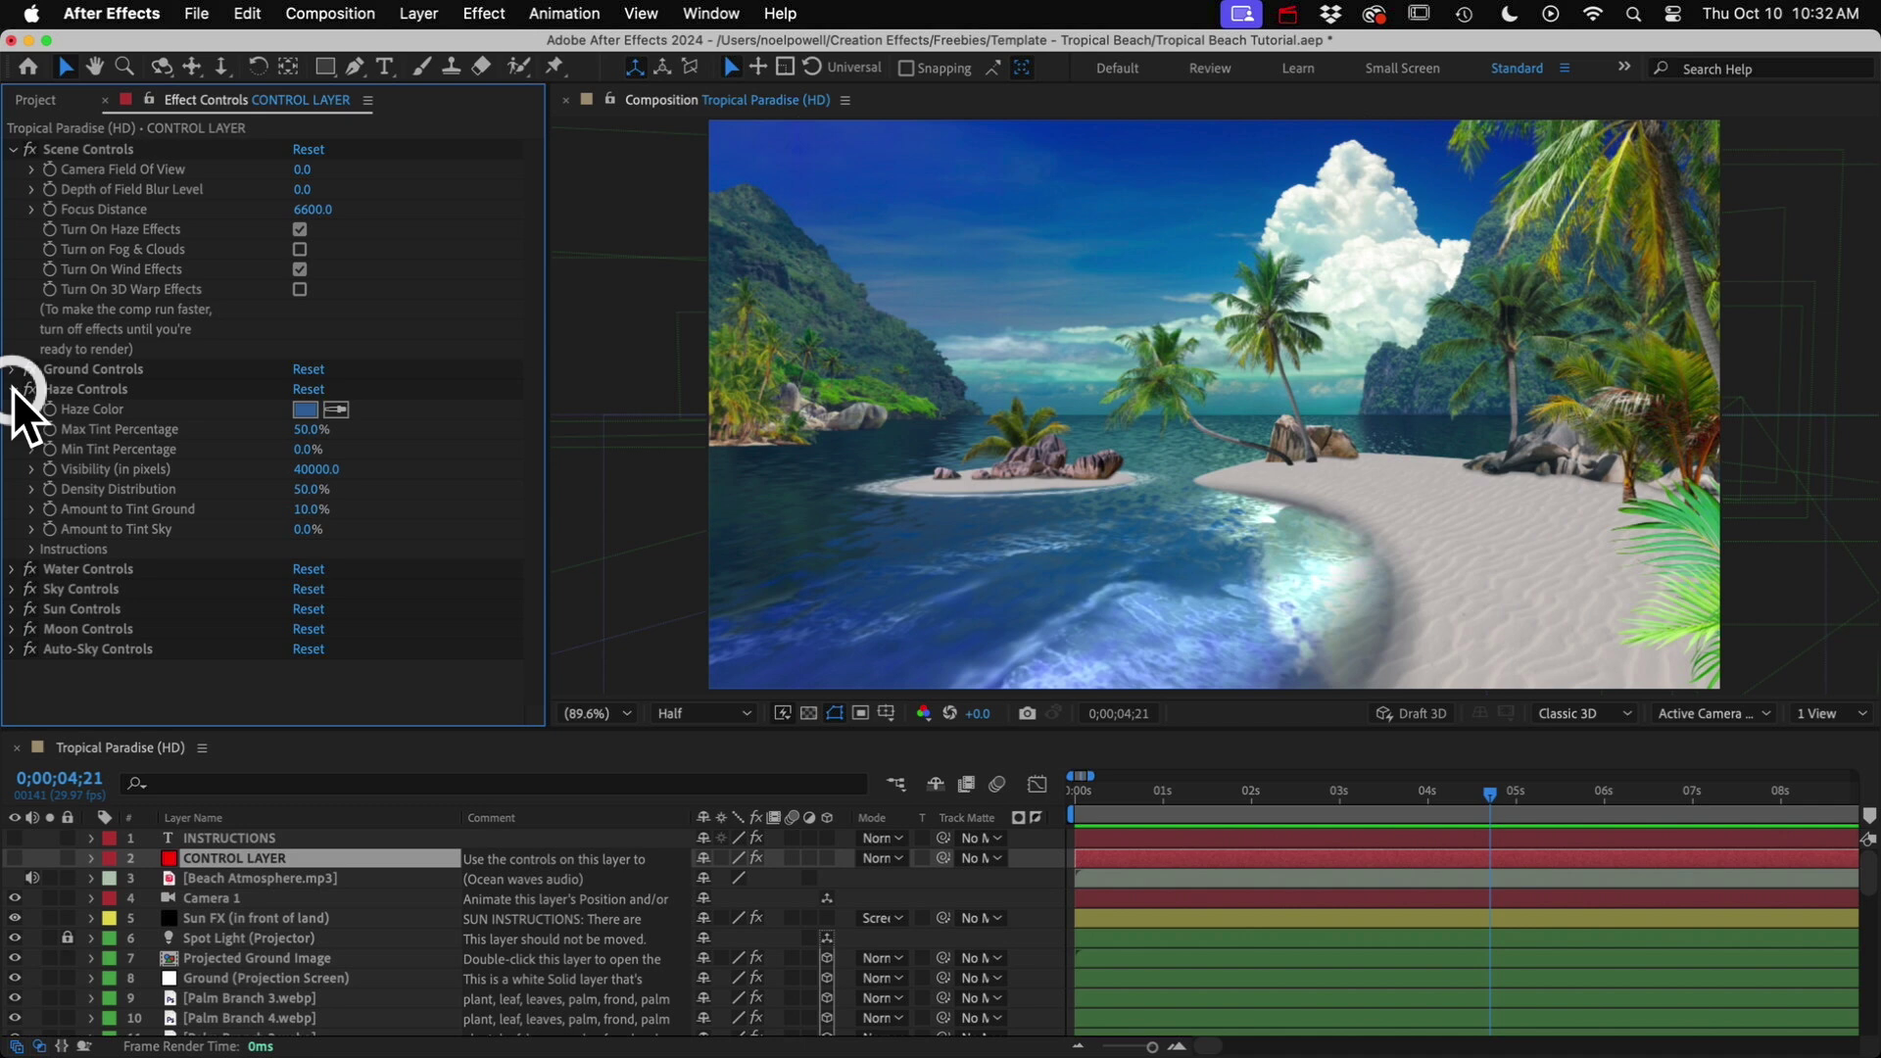
click(13, 389)
- Inspect the Water Controls and Water Reflection properties, then select Auto-Sky Controls
click(13, 410)
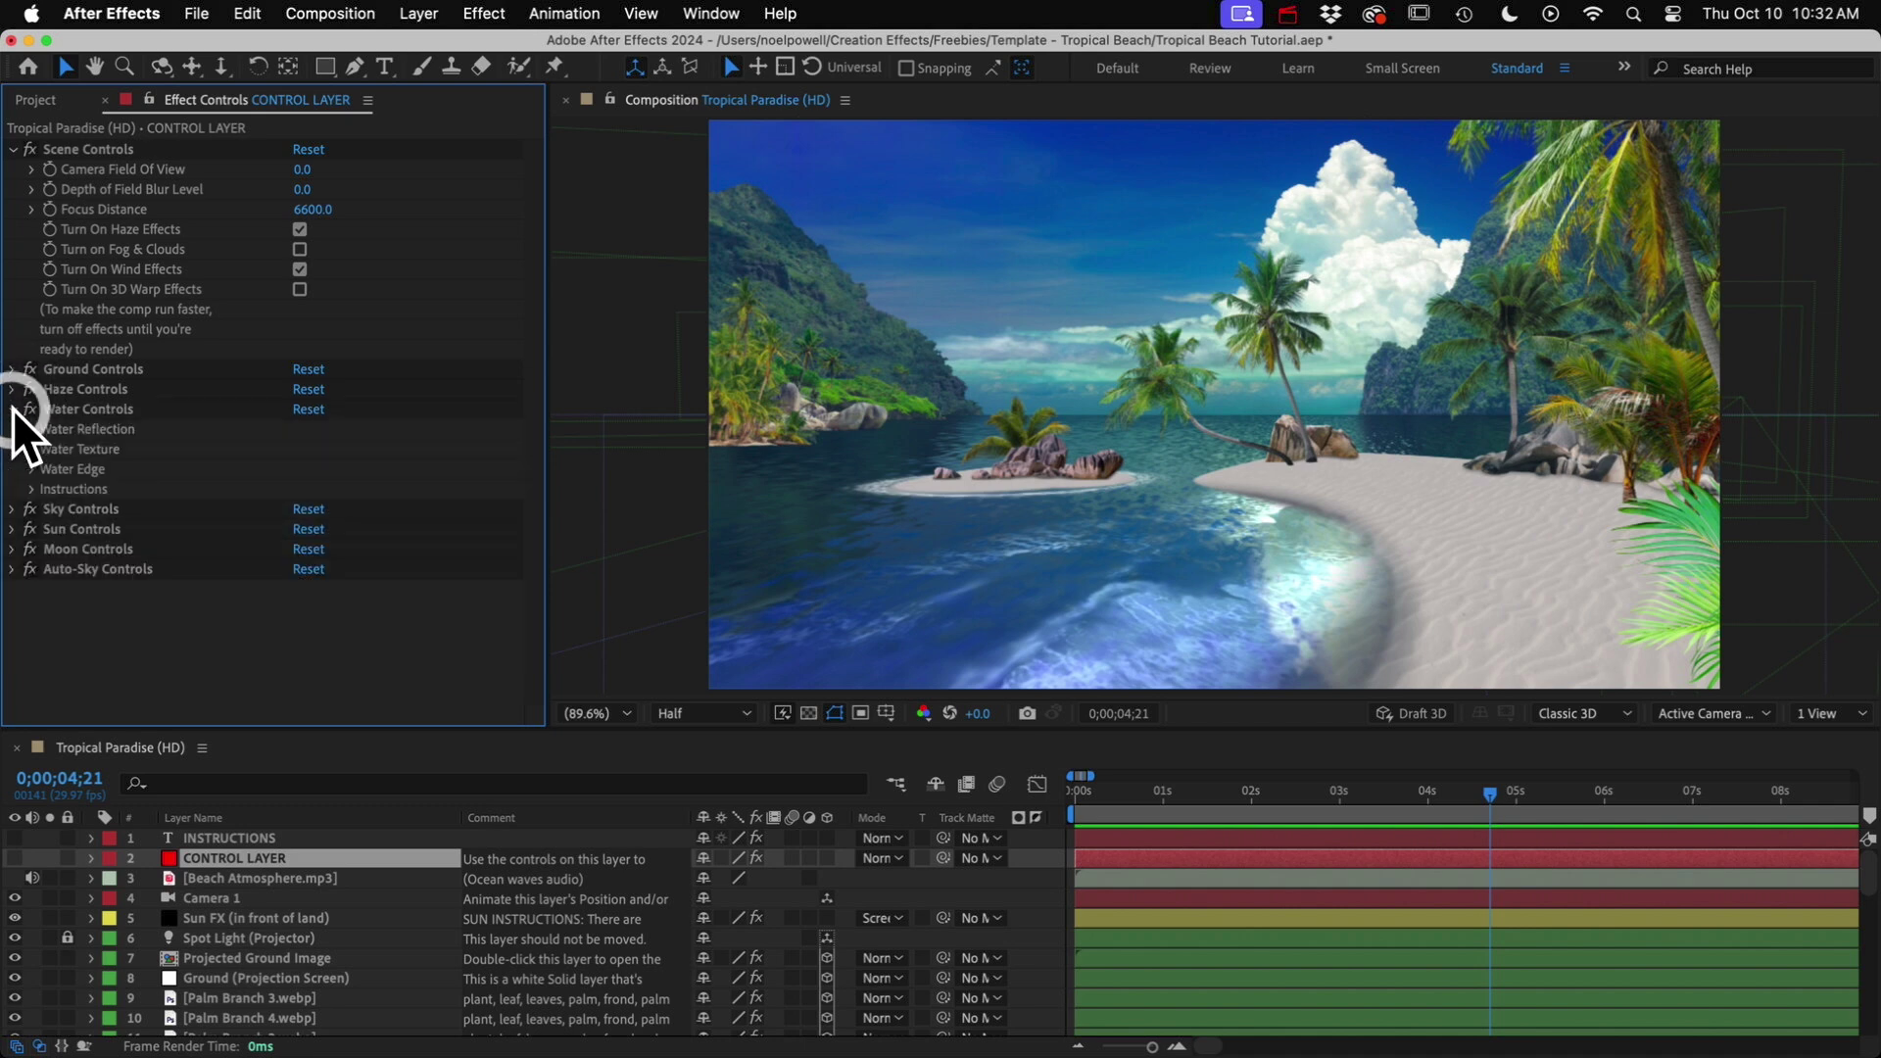
click(29, 429)
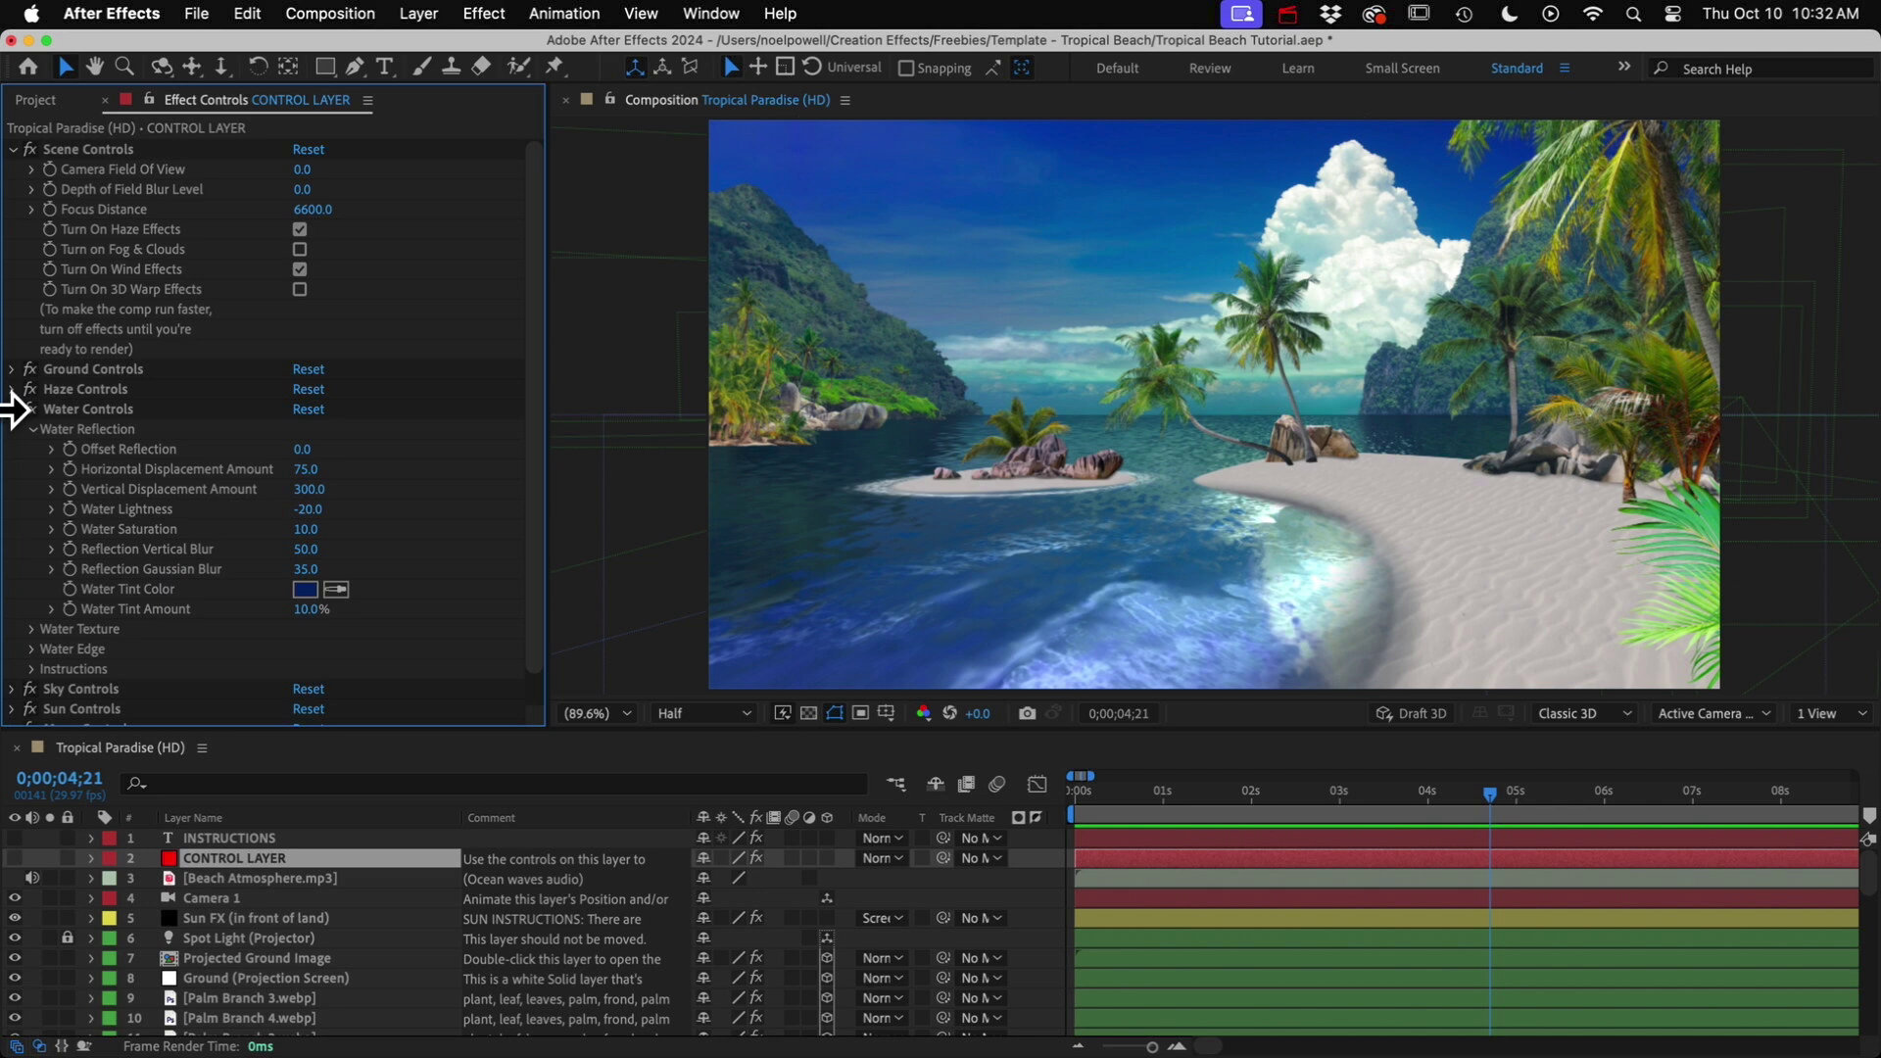
click(14, 409)
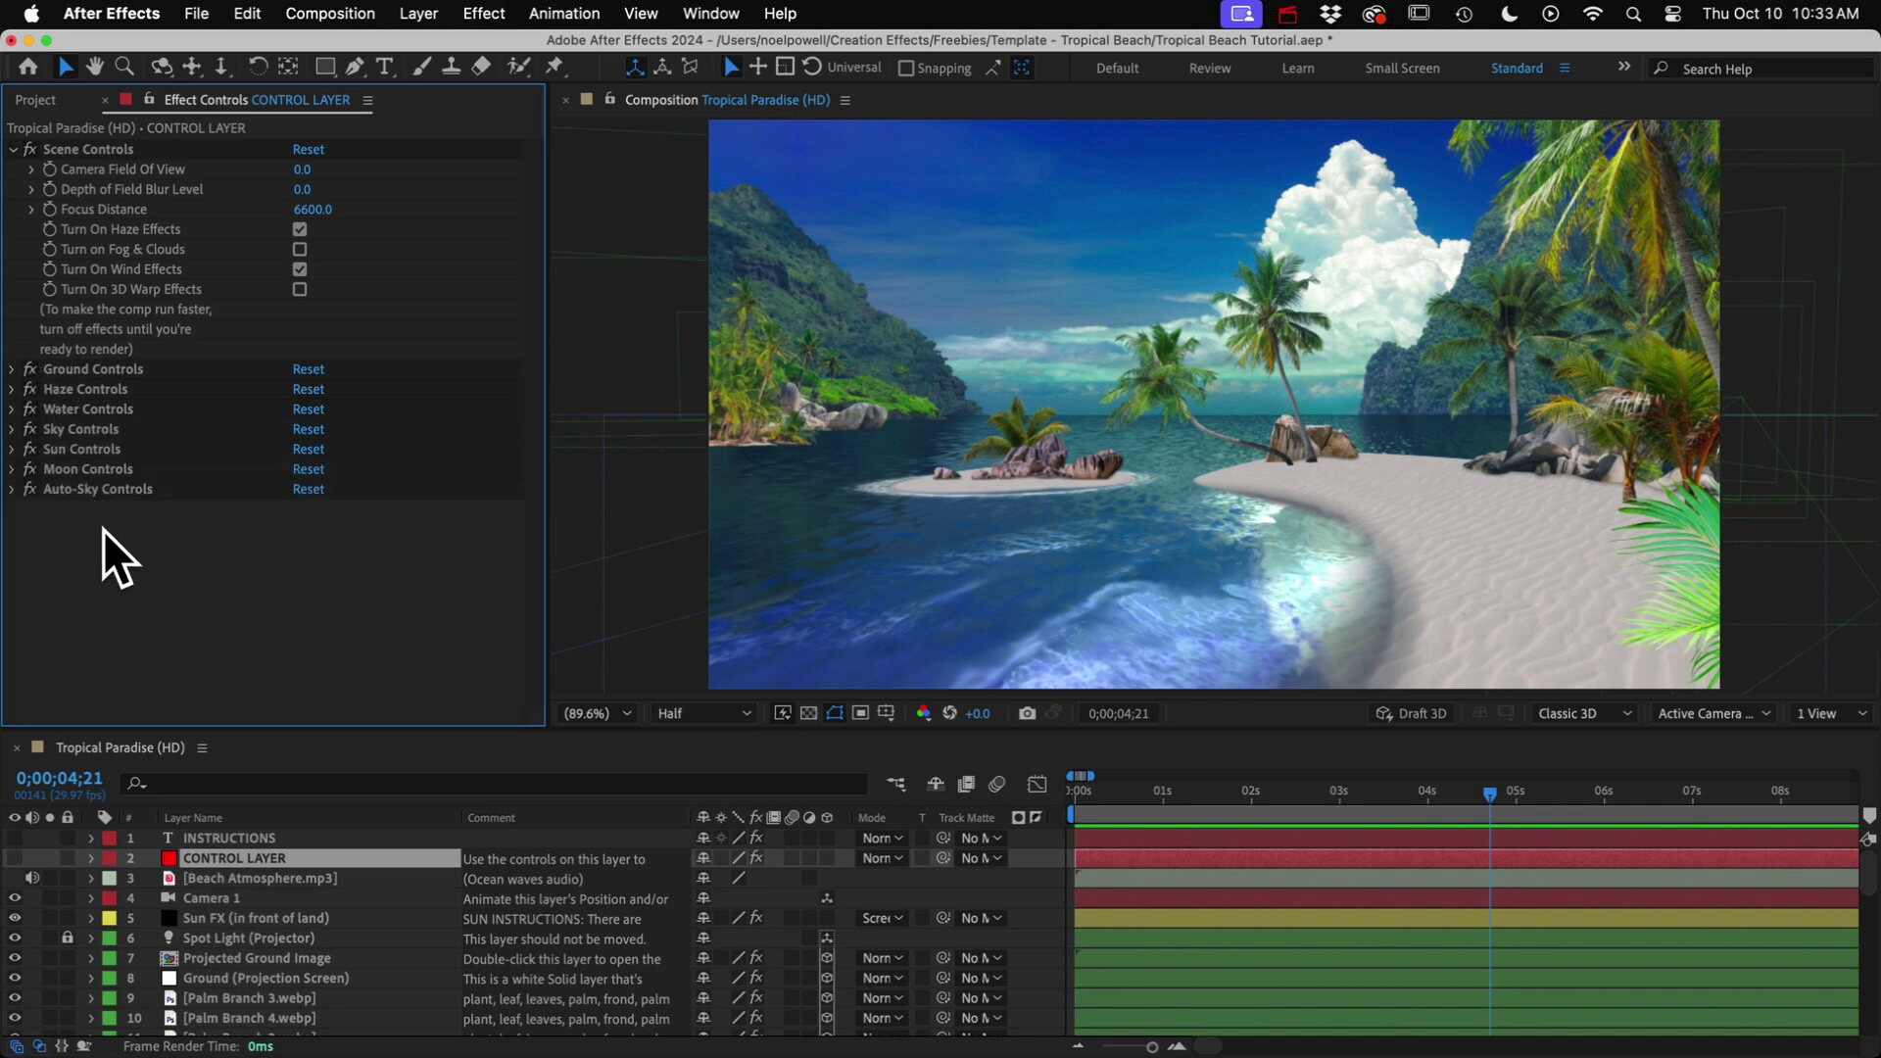
click(78, 490)
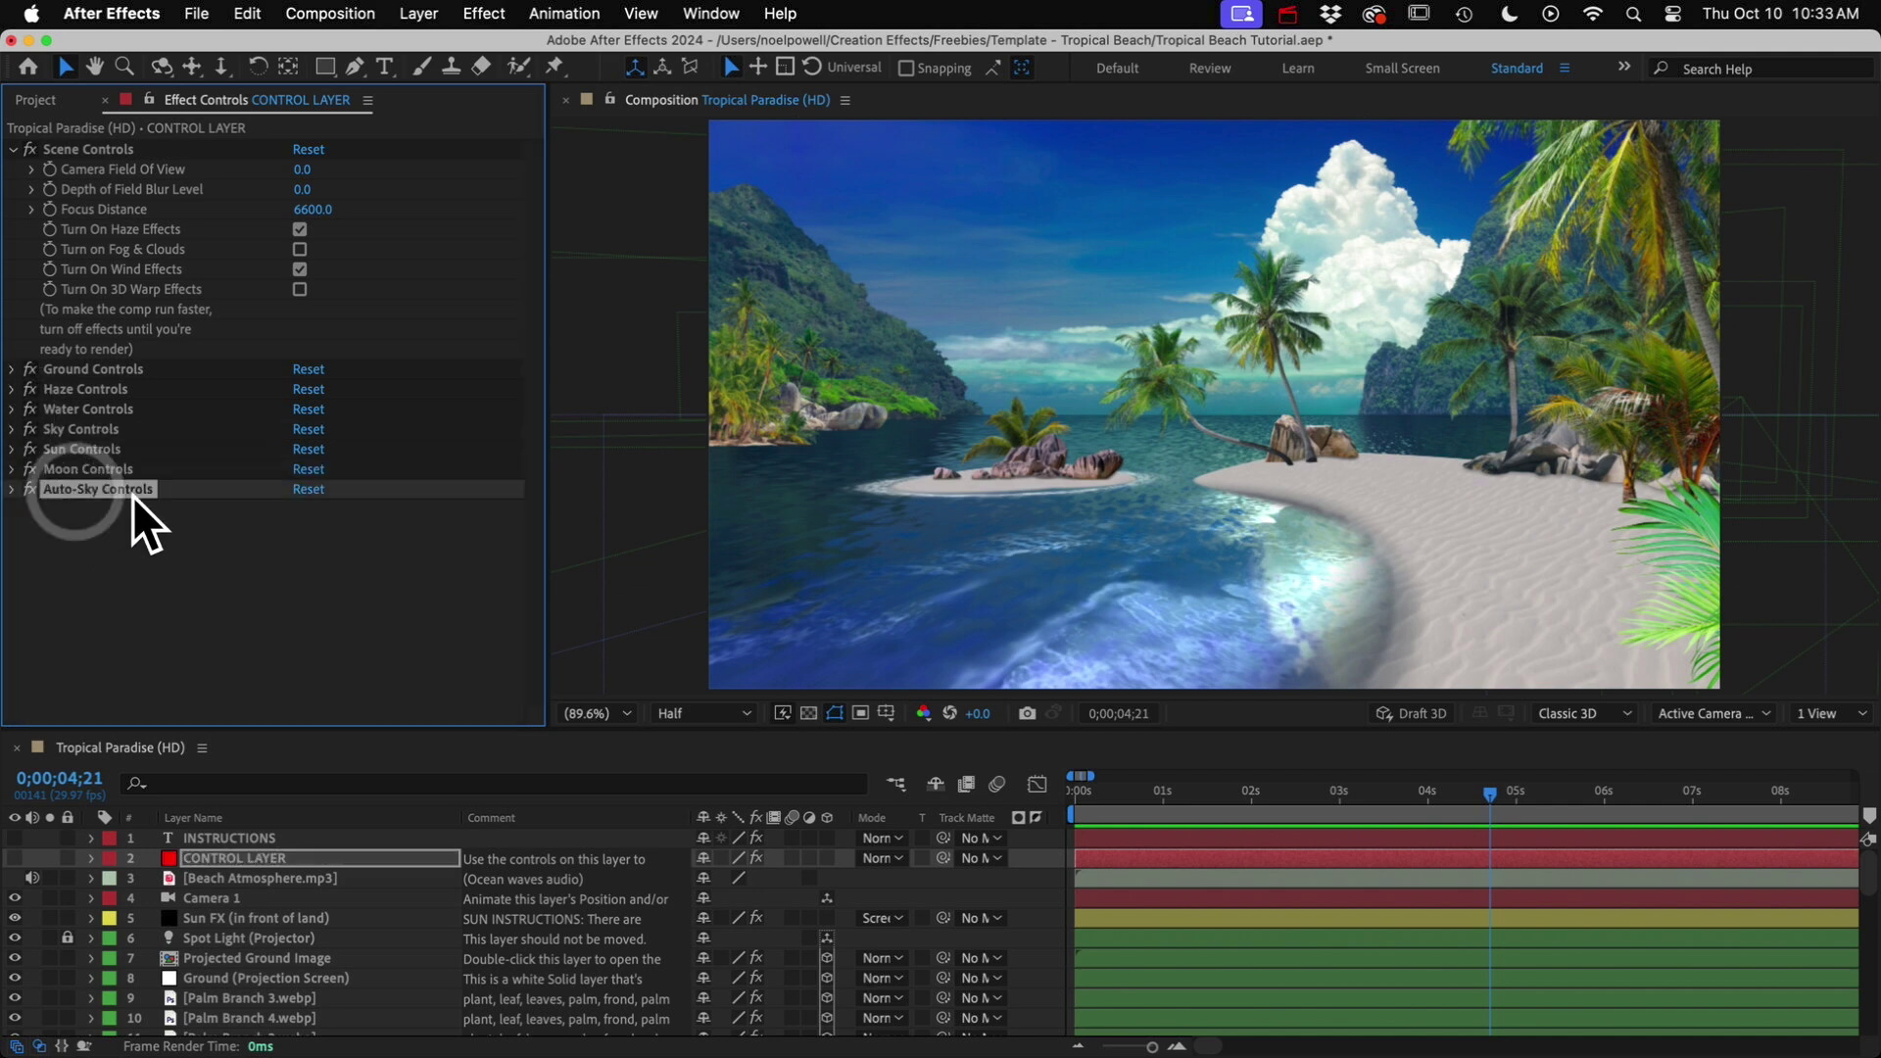
- Expand Auto-Sky Controls and scrub the Clock to 0x+246.0° for a horizon sunset
click(12, 490)
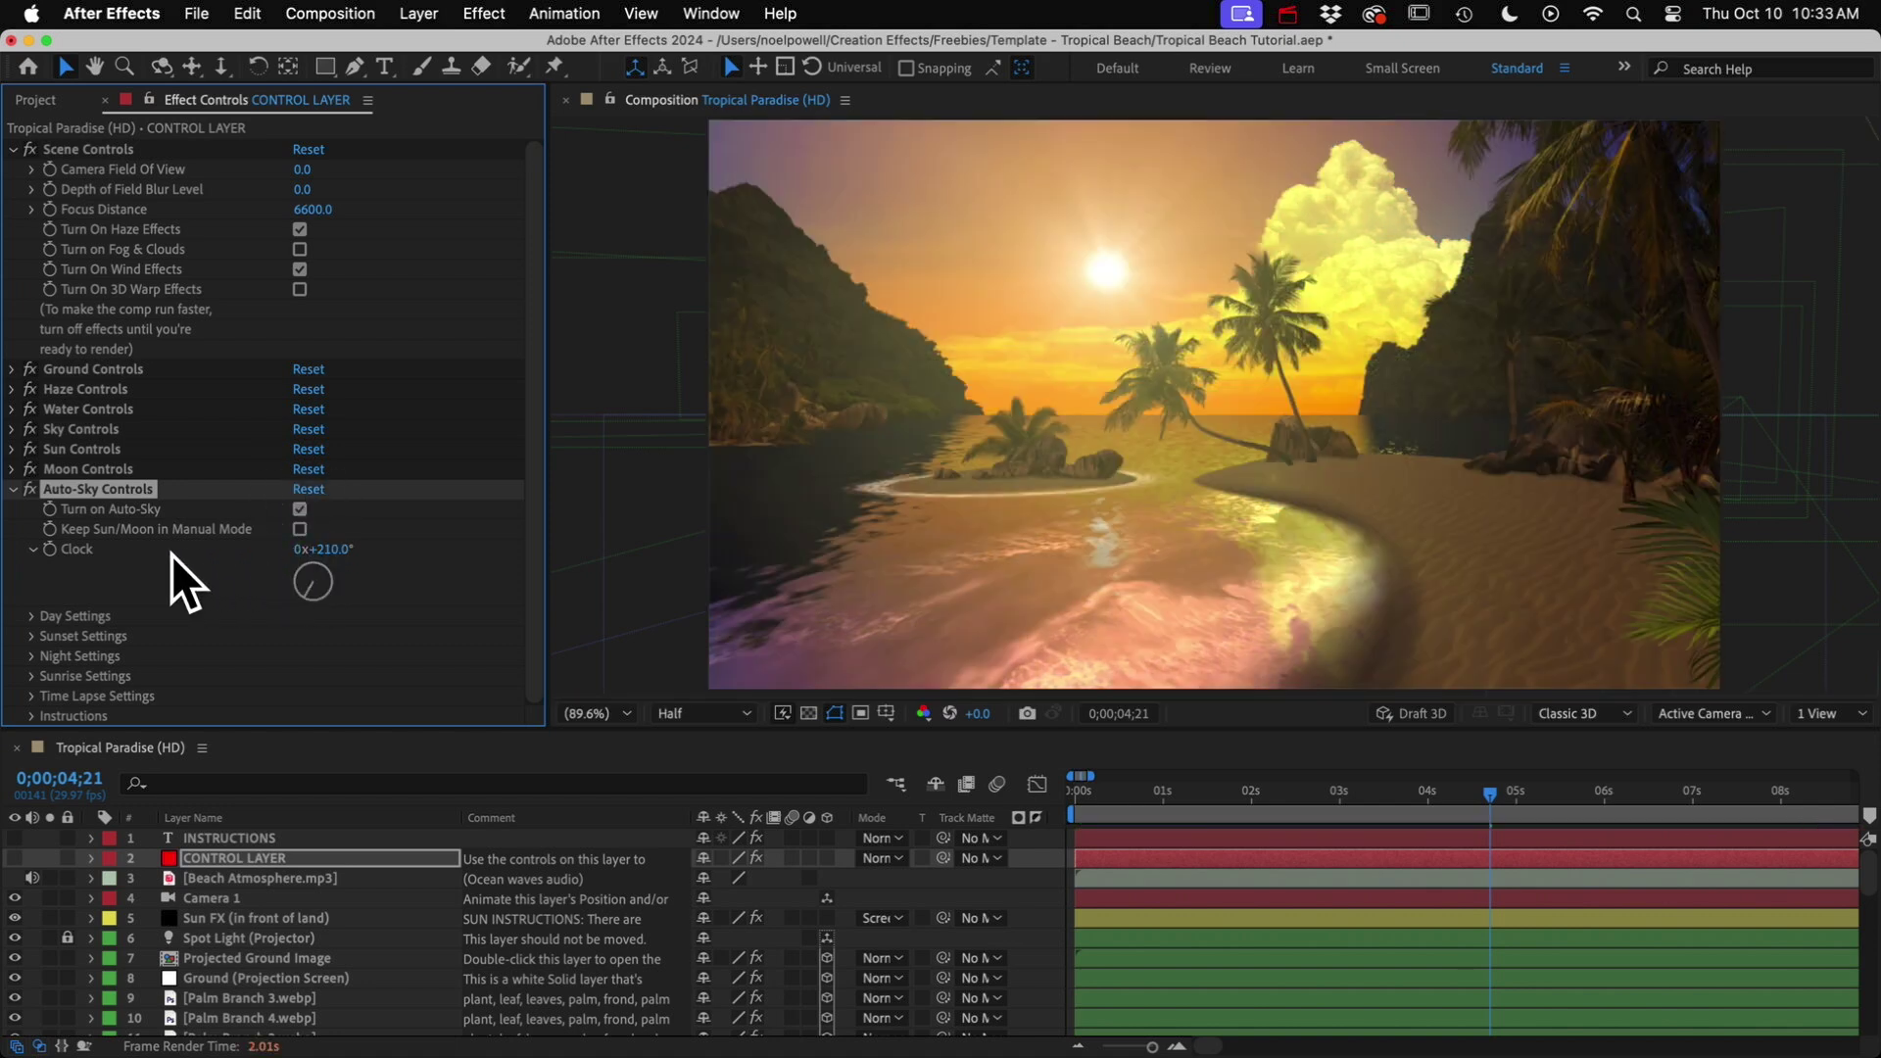
click(338, 548)
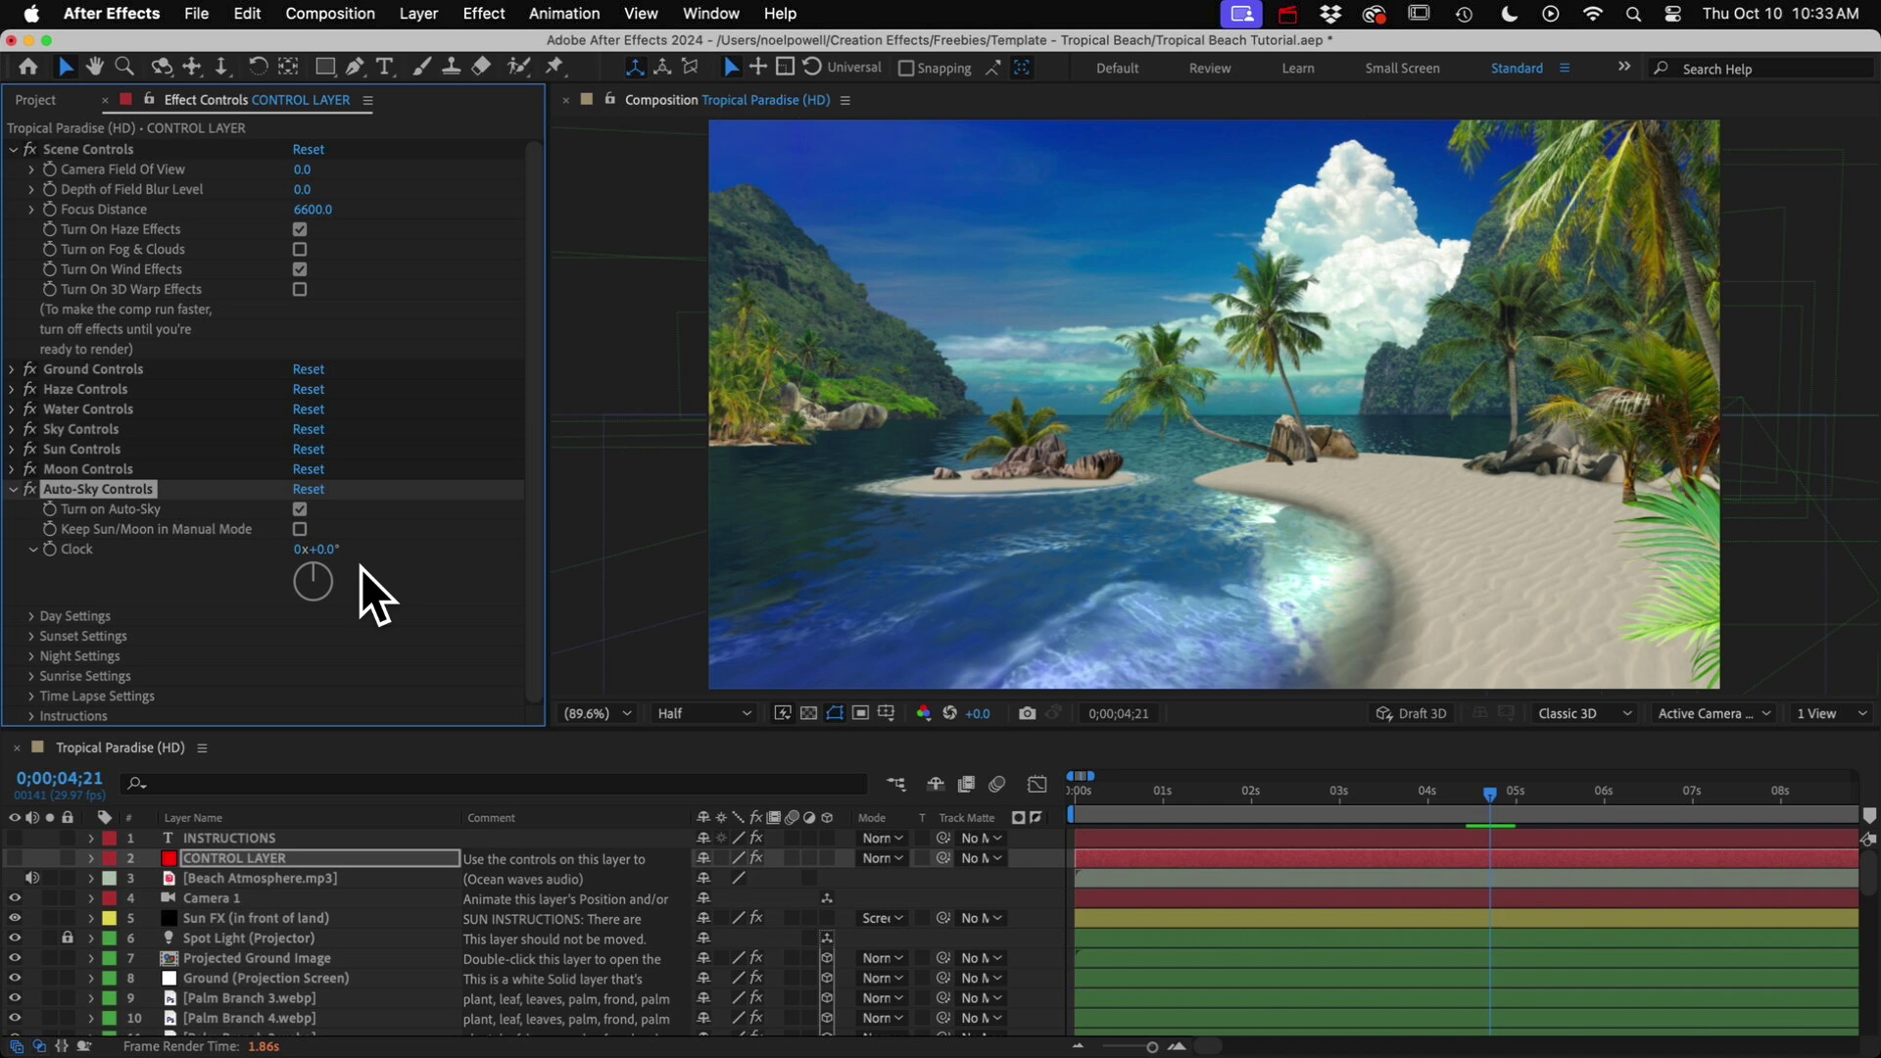
drag(327, 566, 404, 558)
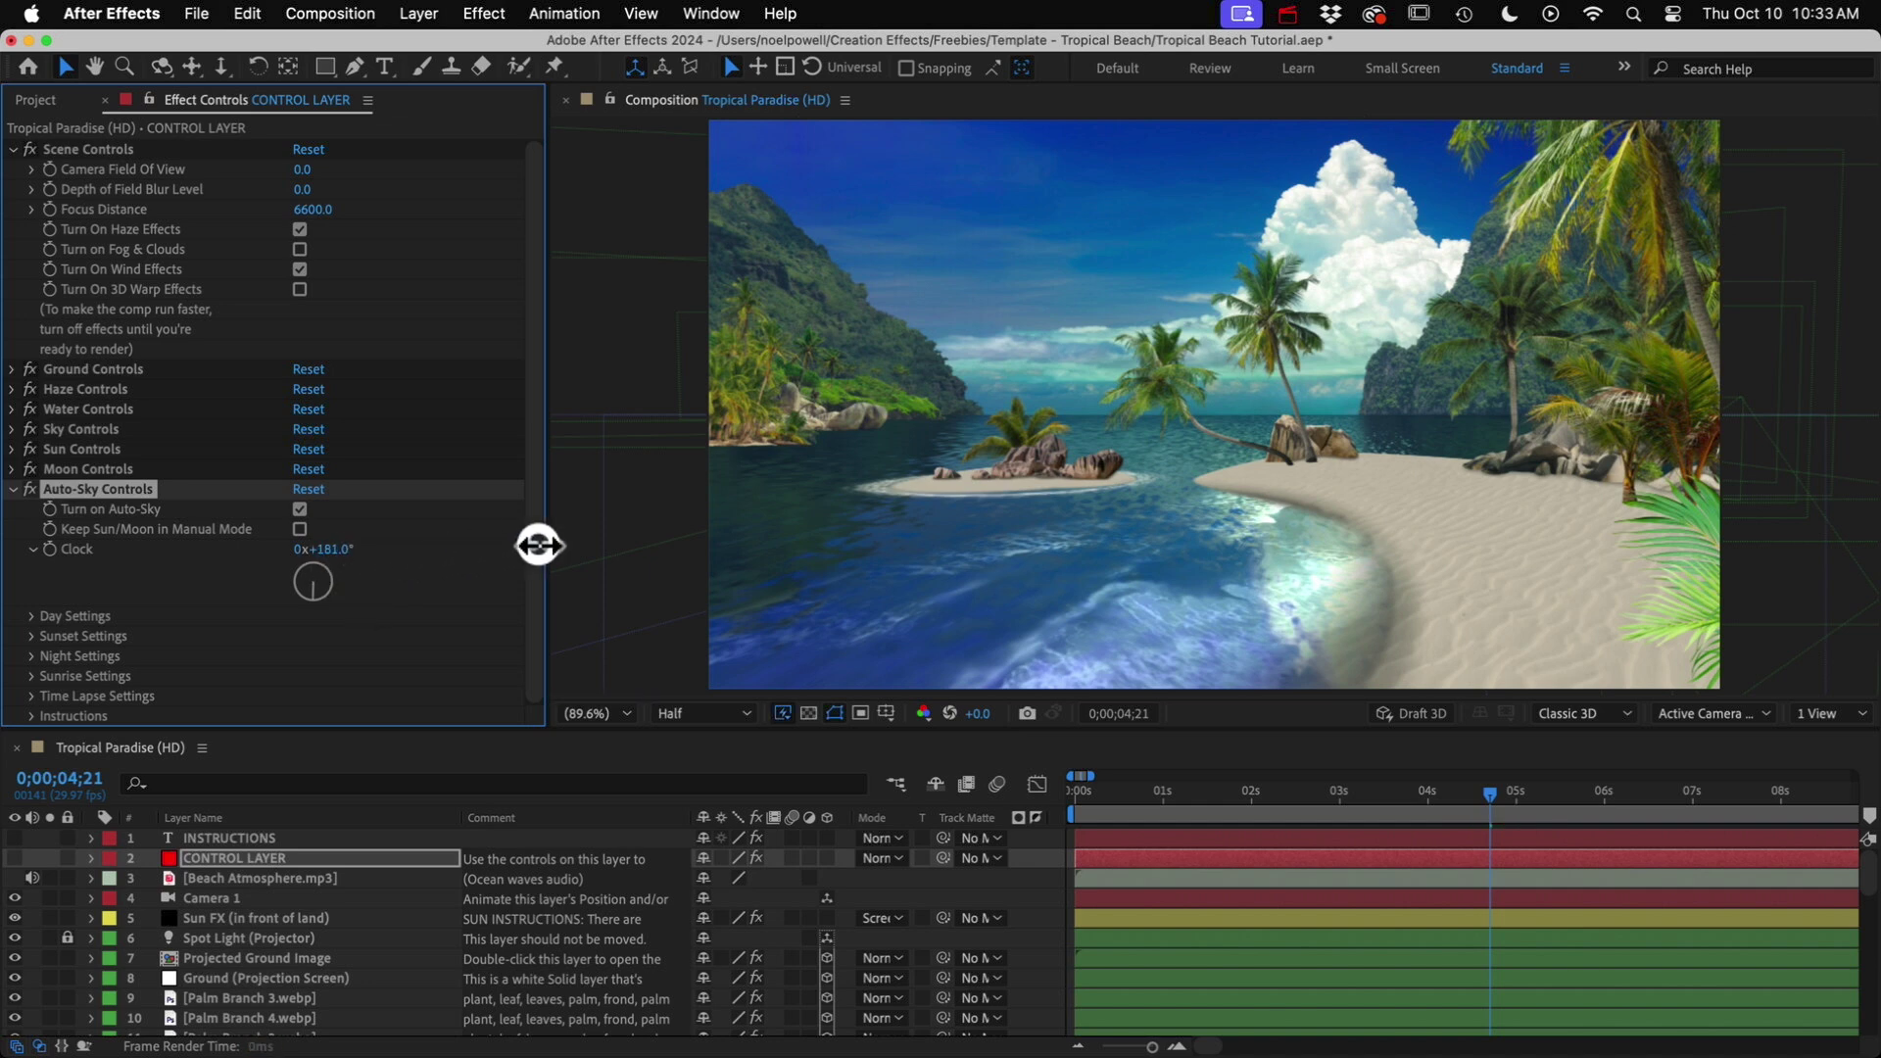
drag(537, 545, 537, 543)
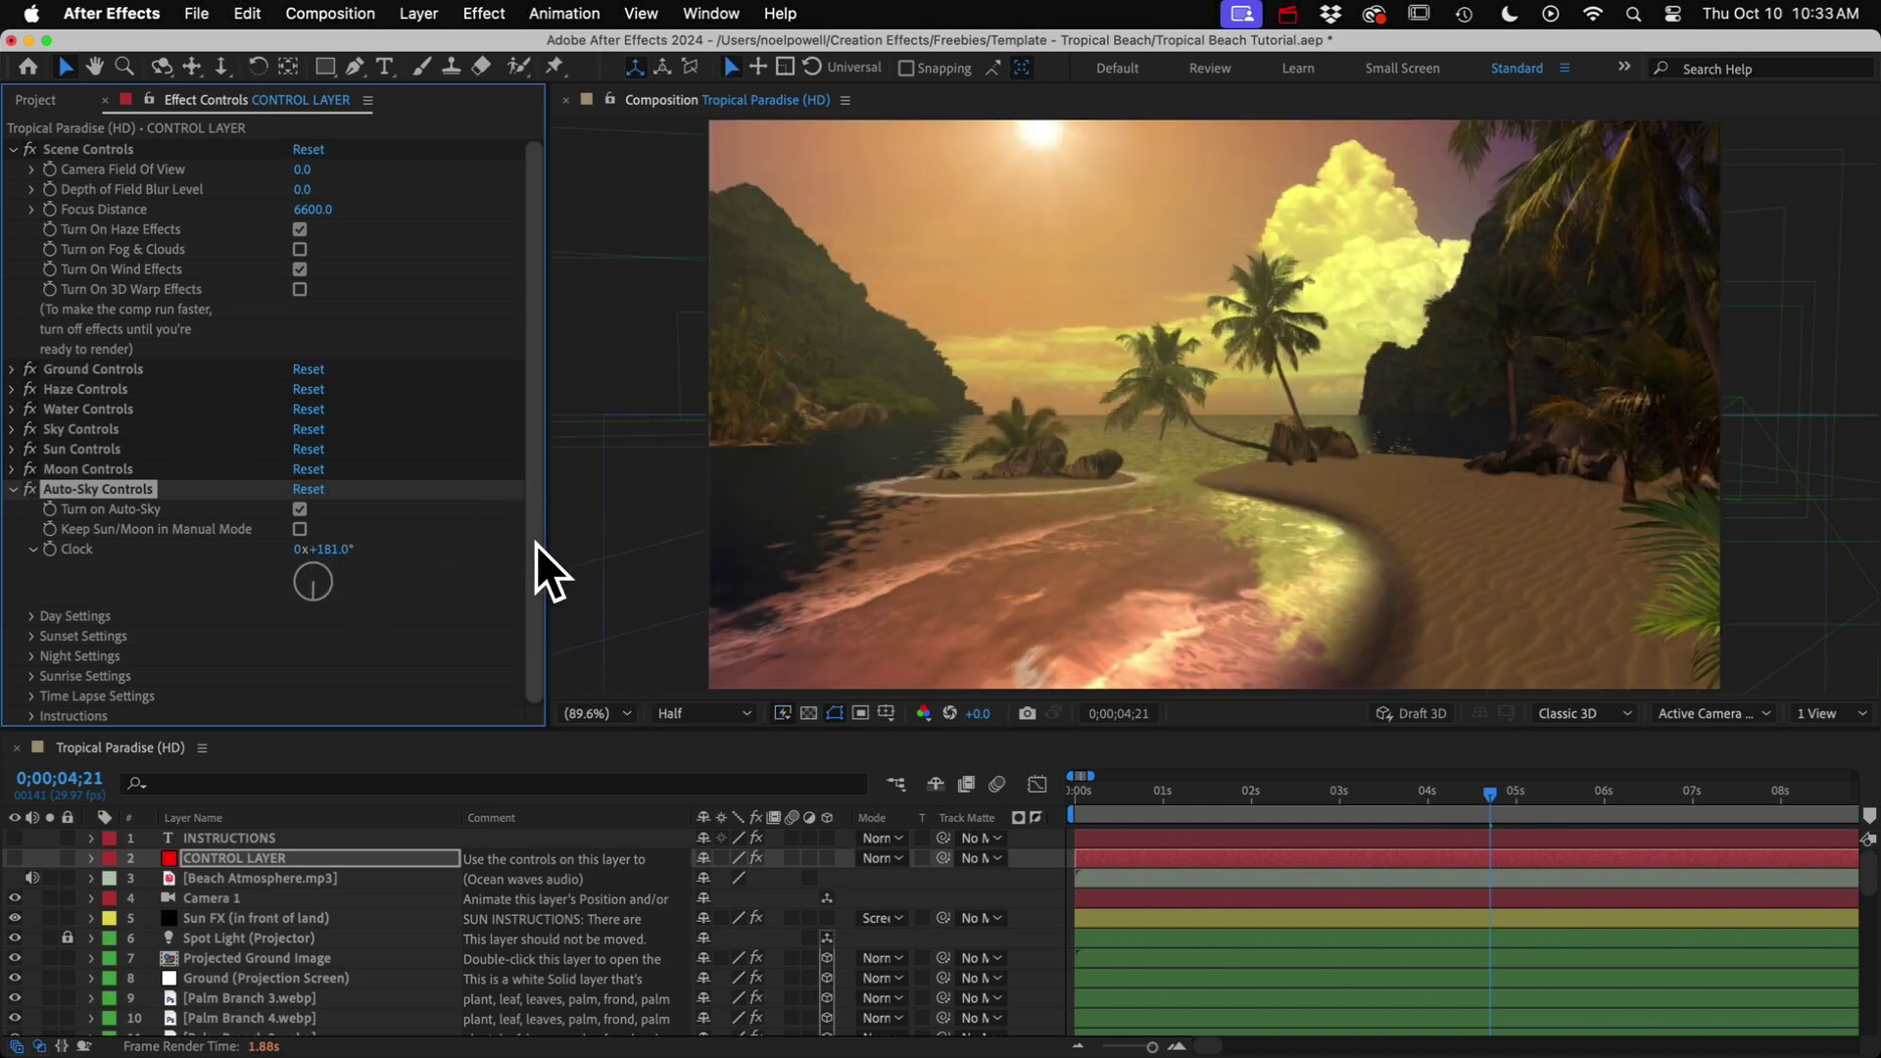
drag(336, 549, 408, 545)
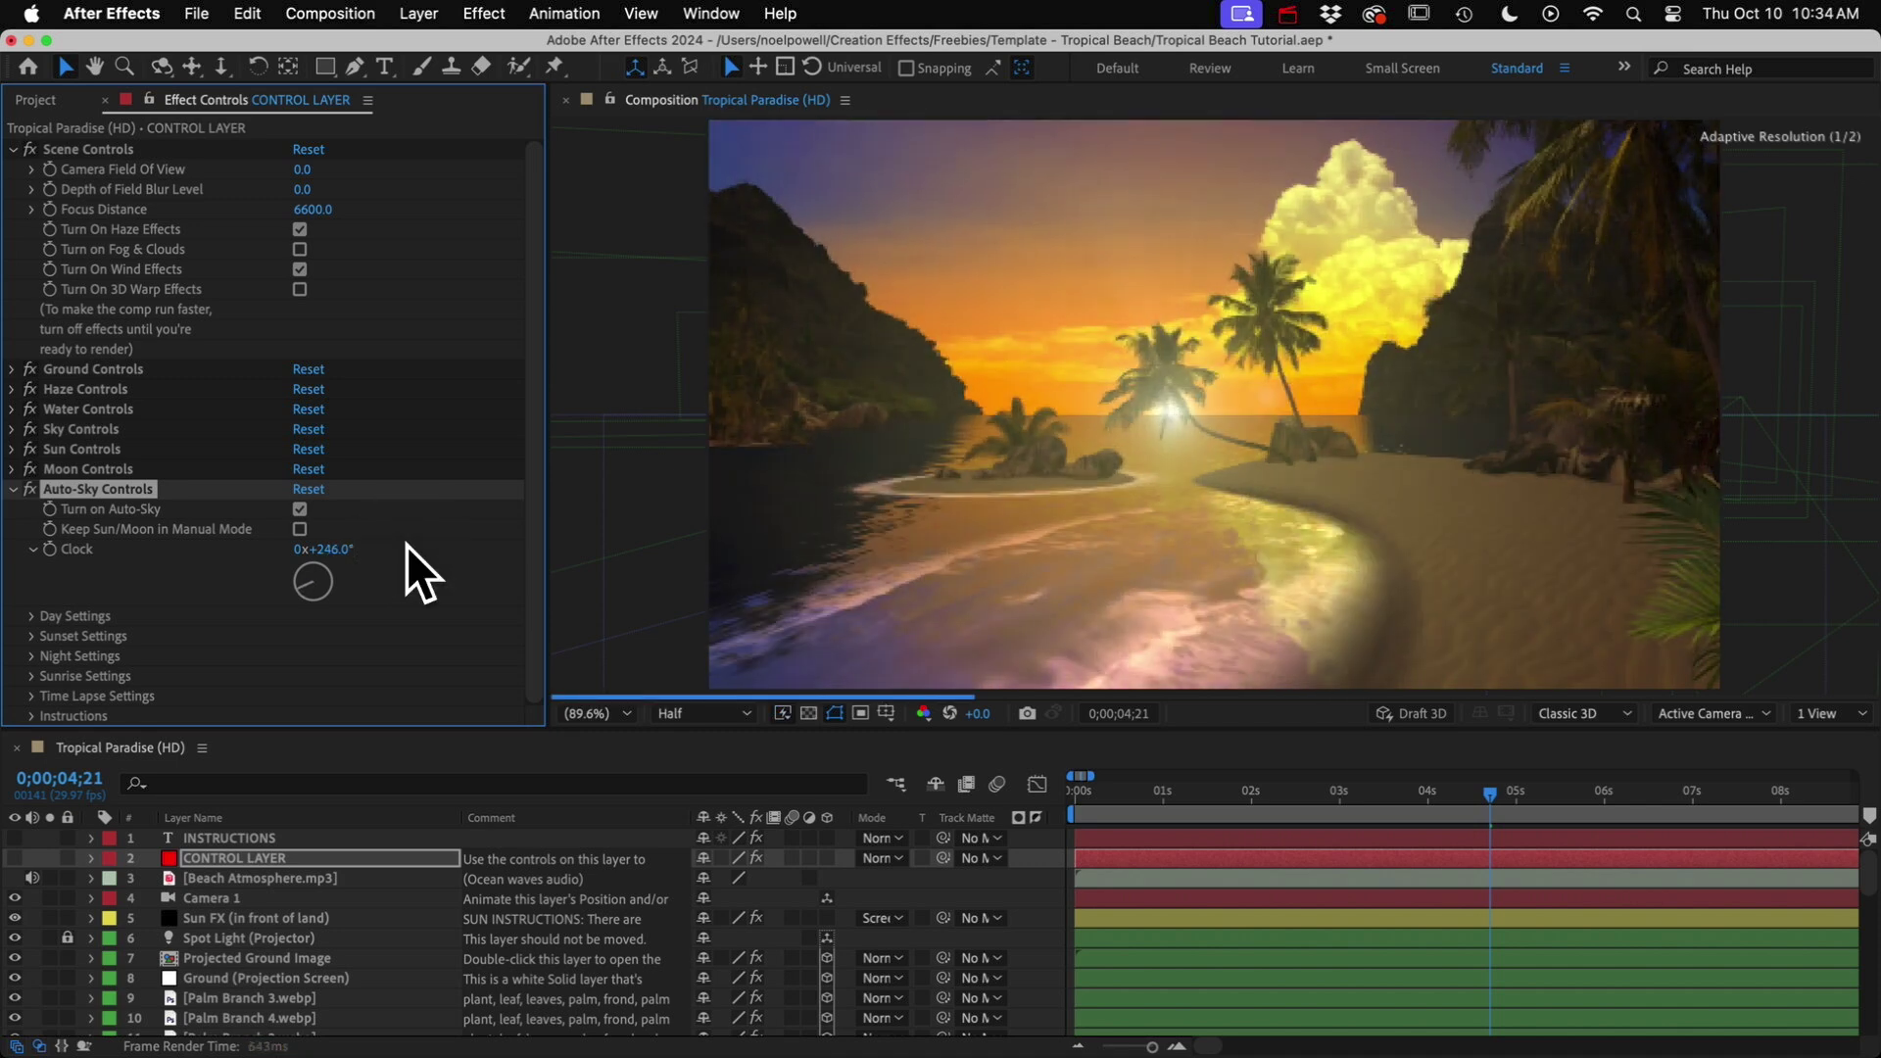
- Open the Sunset Settings and expand the Sun Controls effect
click(33, 637)
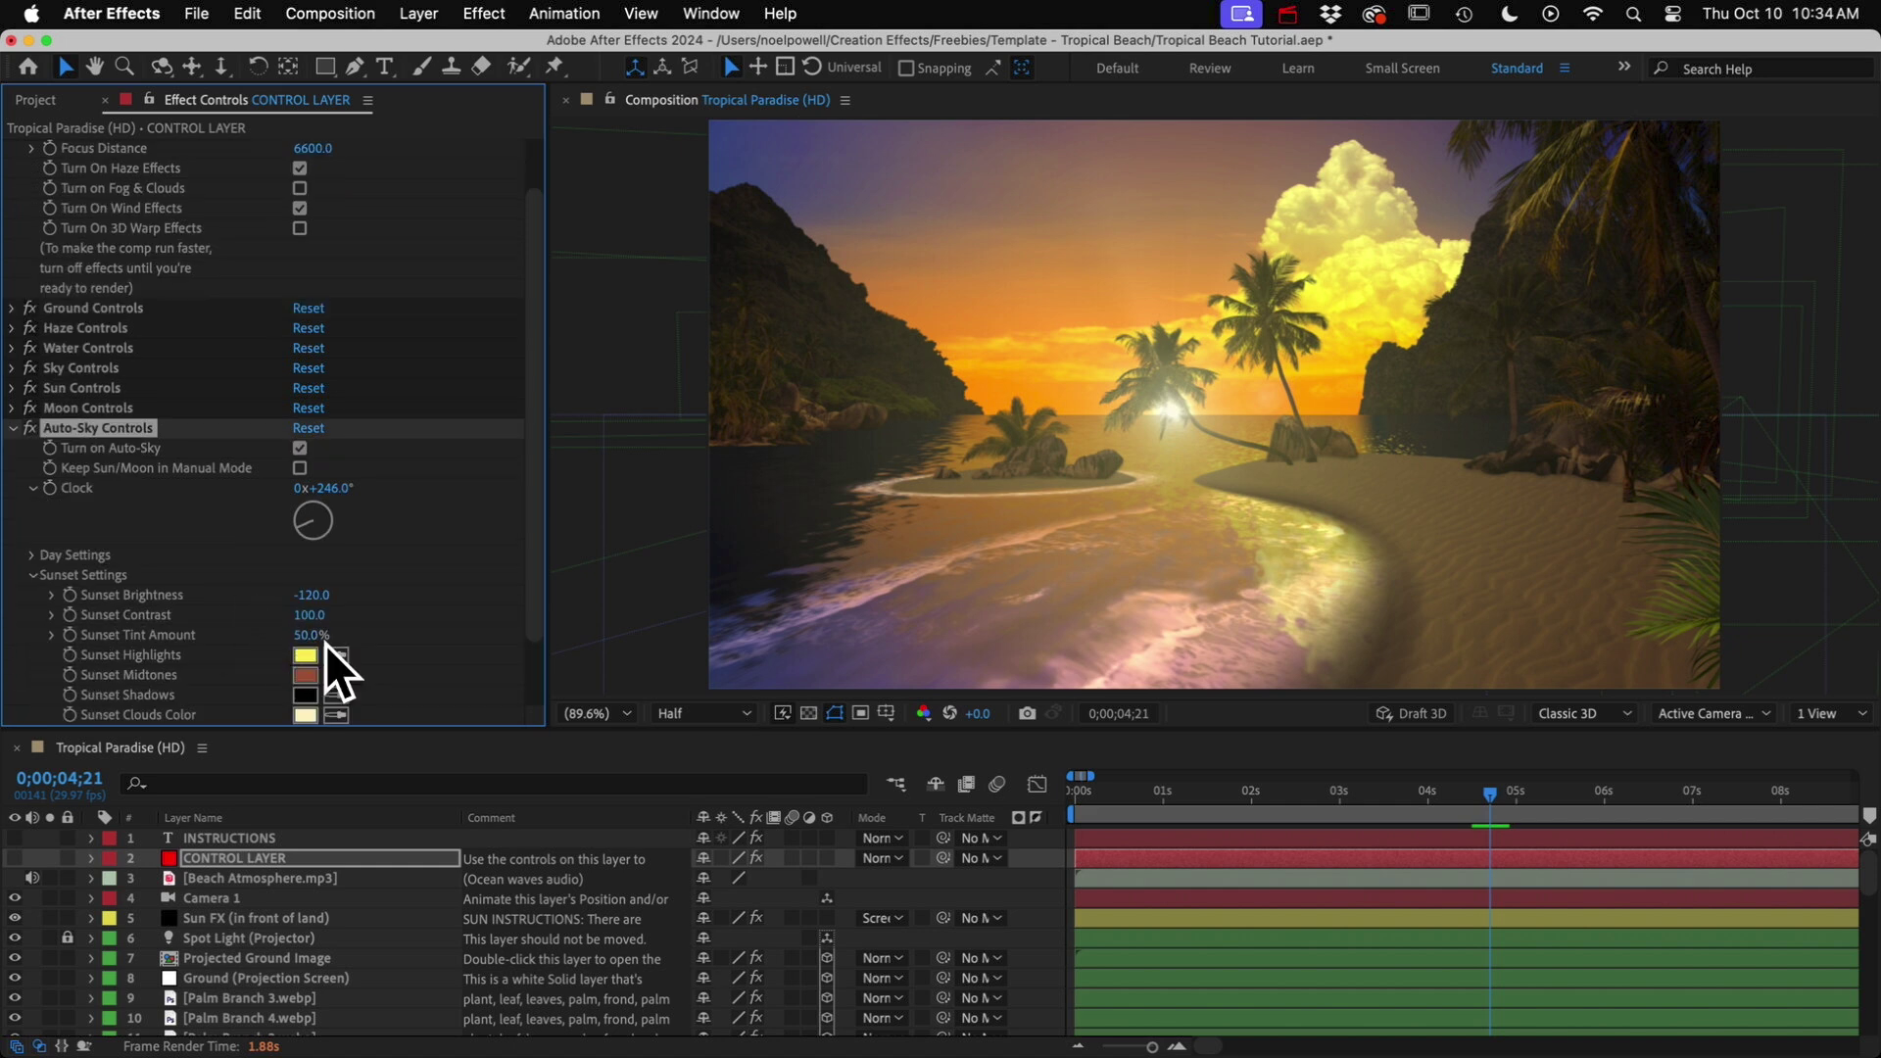
scroll(323, 617, down, 2)
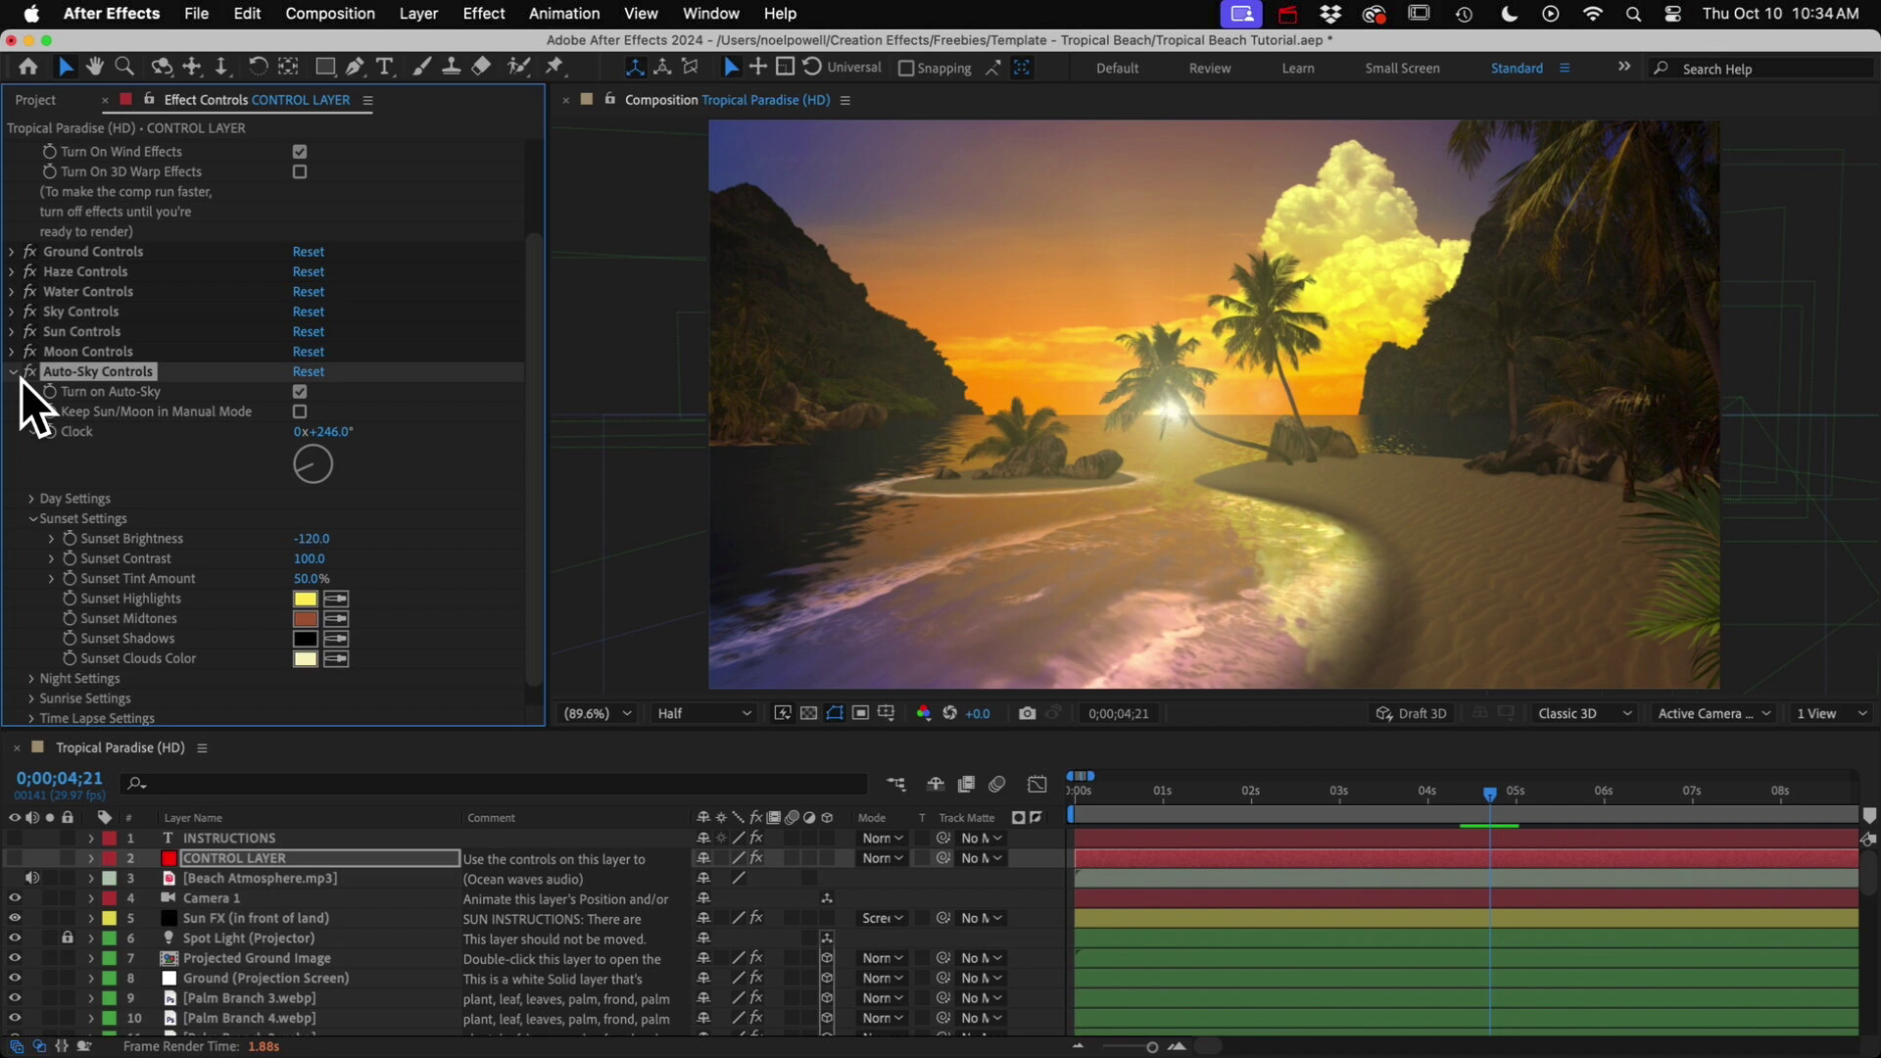
scroll(21, 380, up, 3)
click(91, 413)
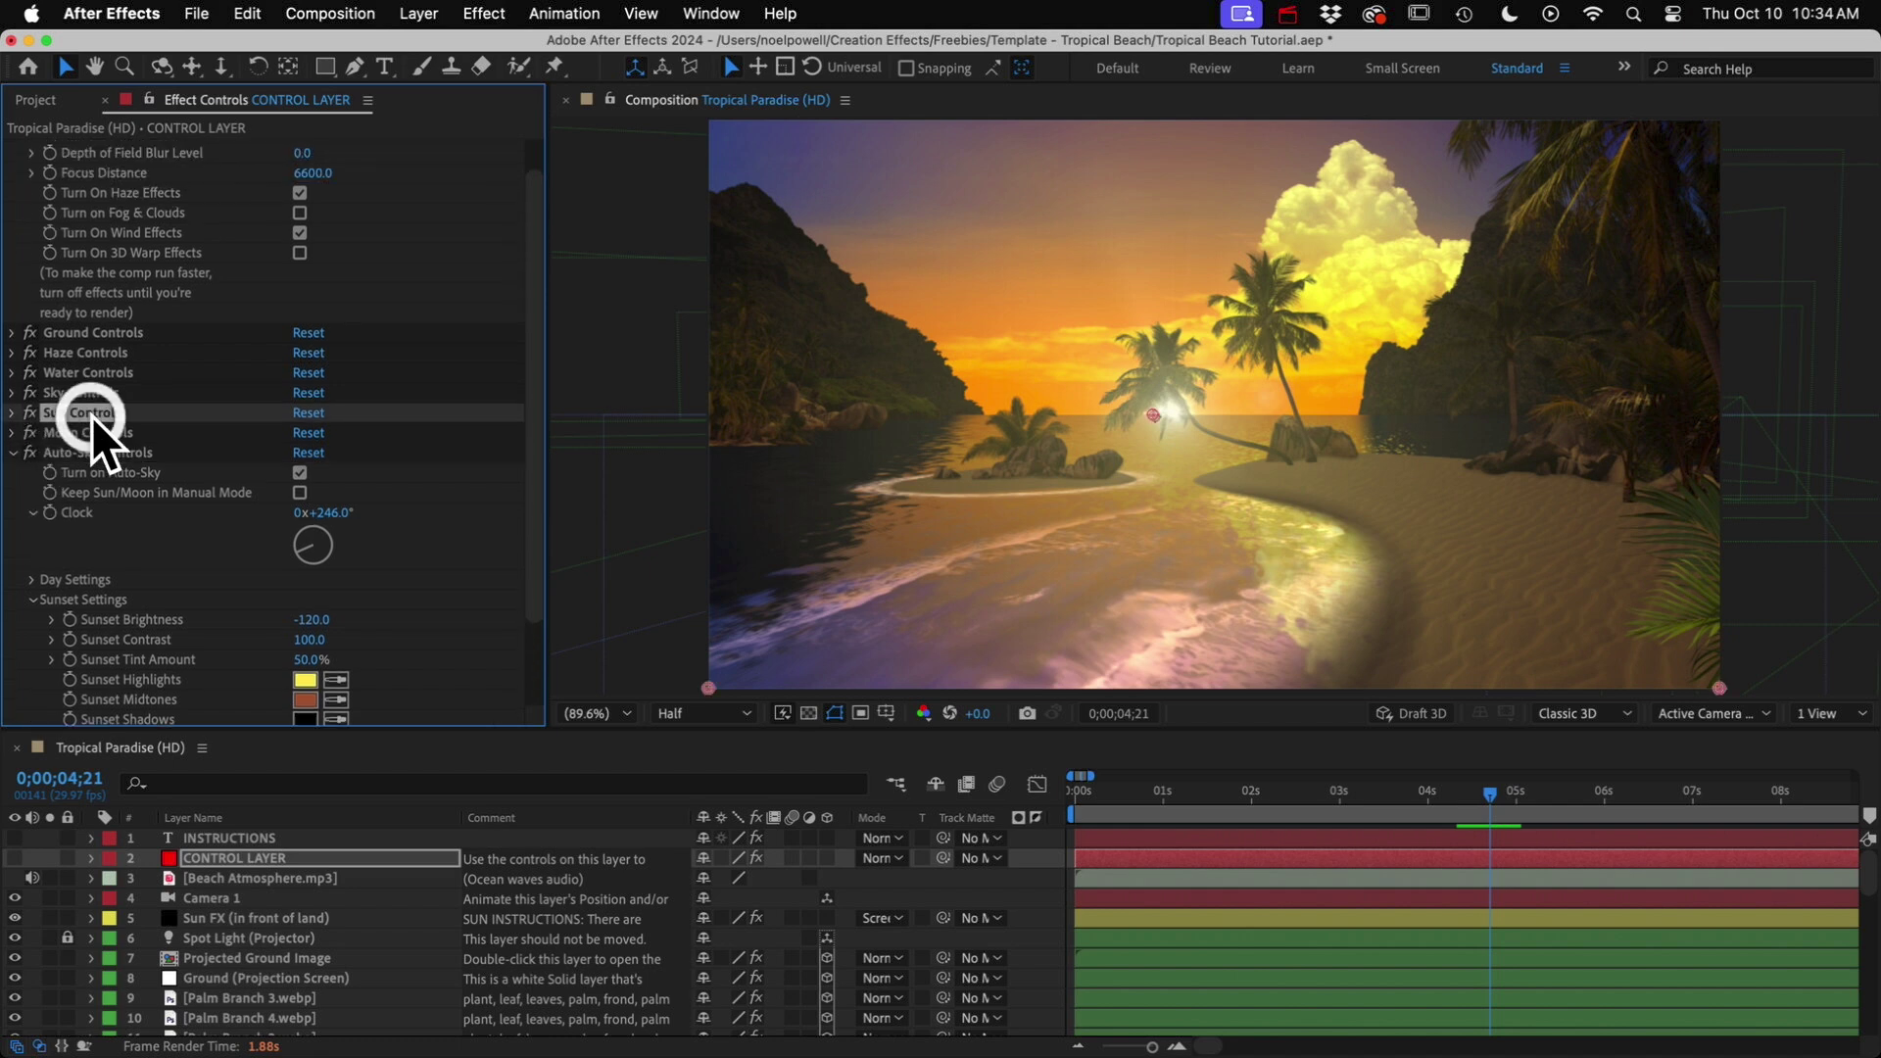
click(13, 413)
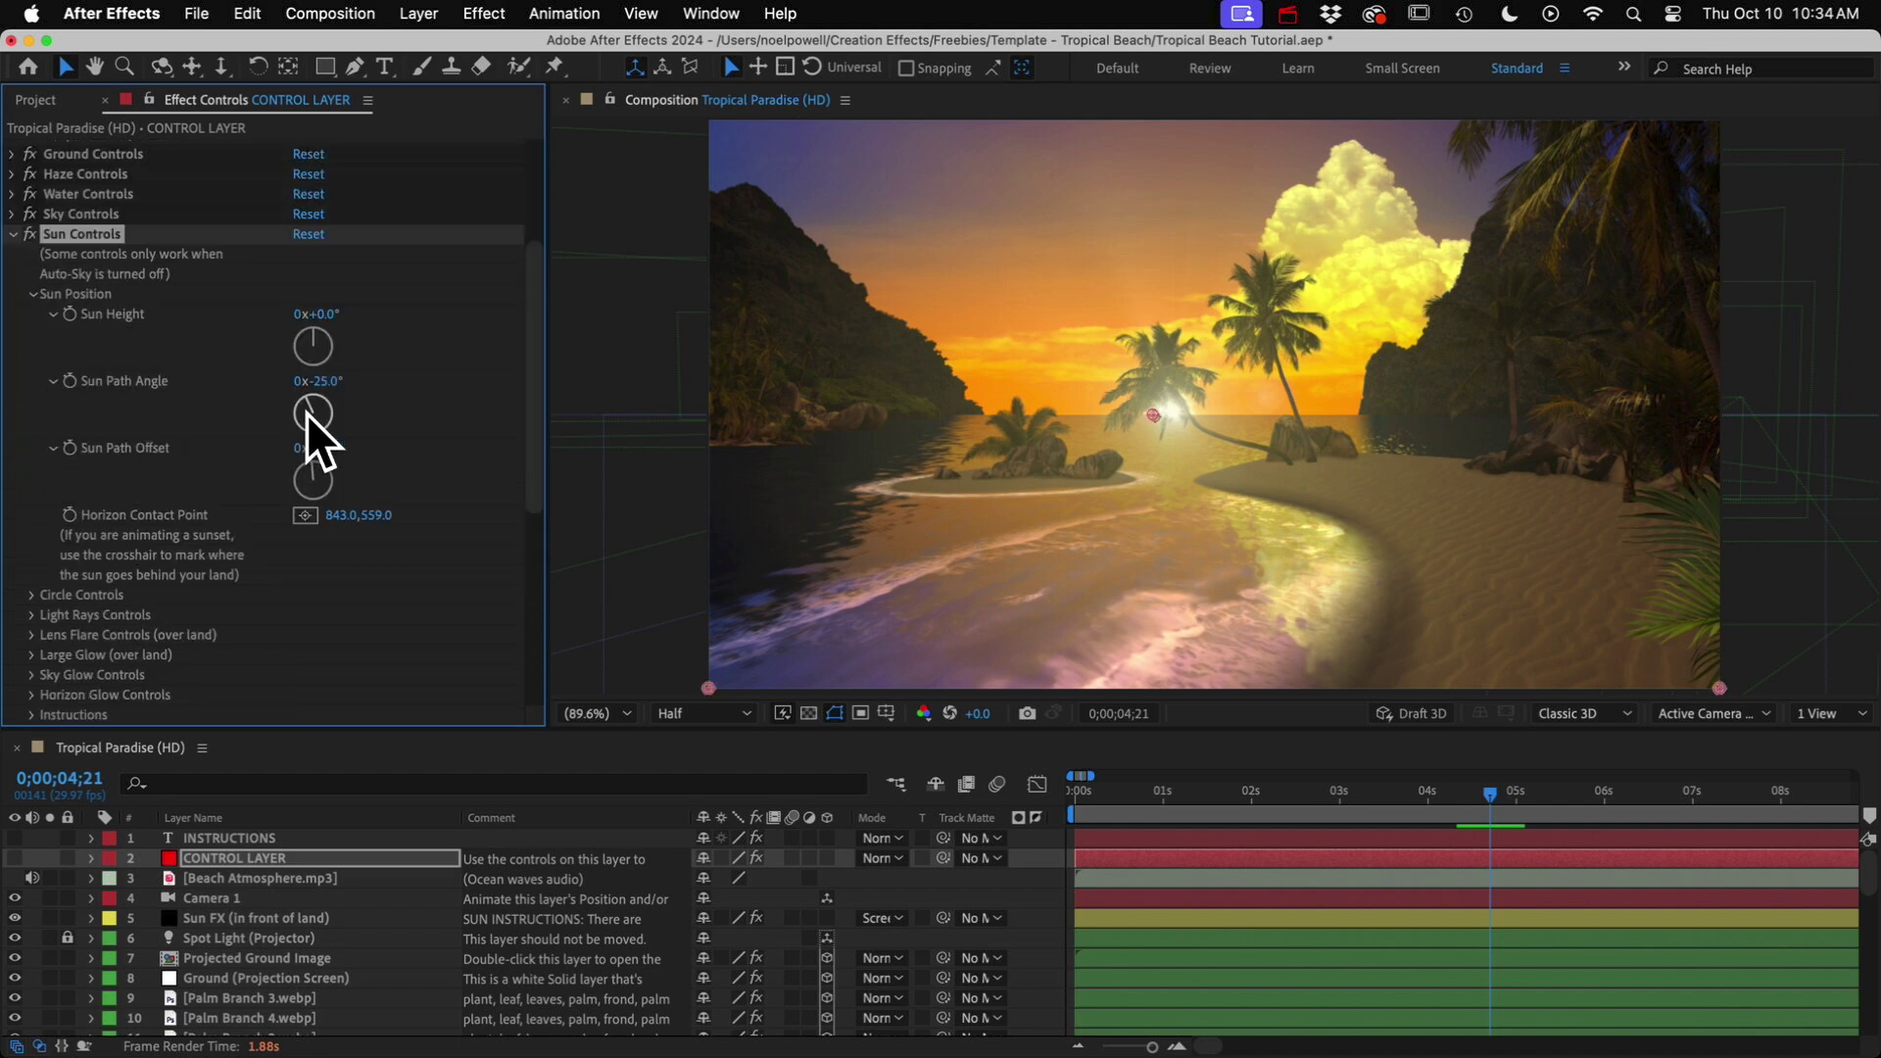
- Set the sun's Circle Radius to 95 and increase the Light Rays radius
click(31, 595)
drag(312, 635, 748, 559)
scroll(196, 490, down, 4)
click(31, 506)
scroll(231, 545, up, 10)
click(12, 308)
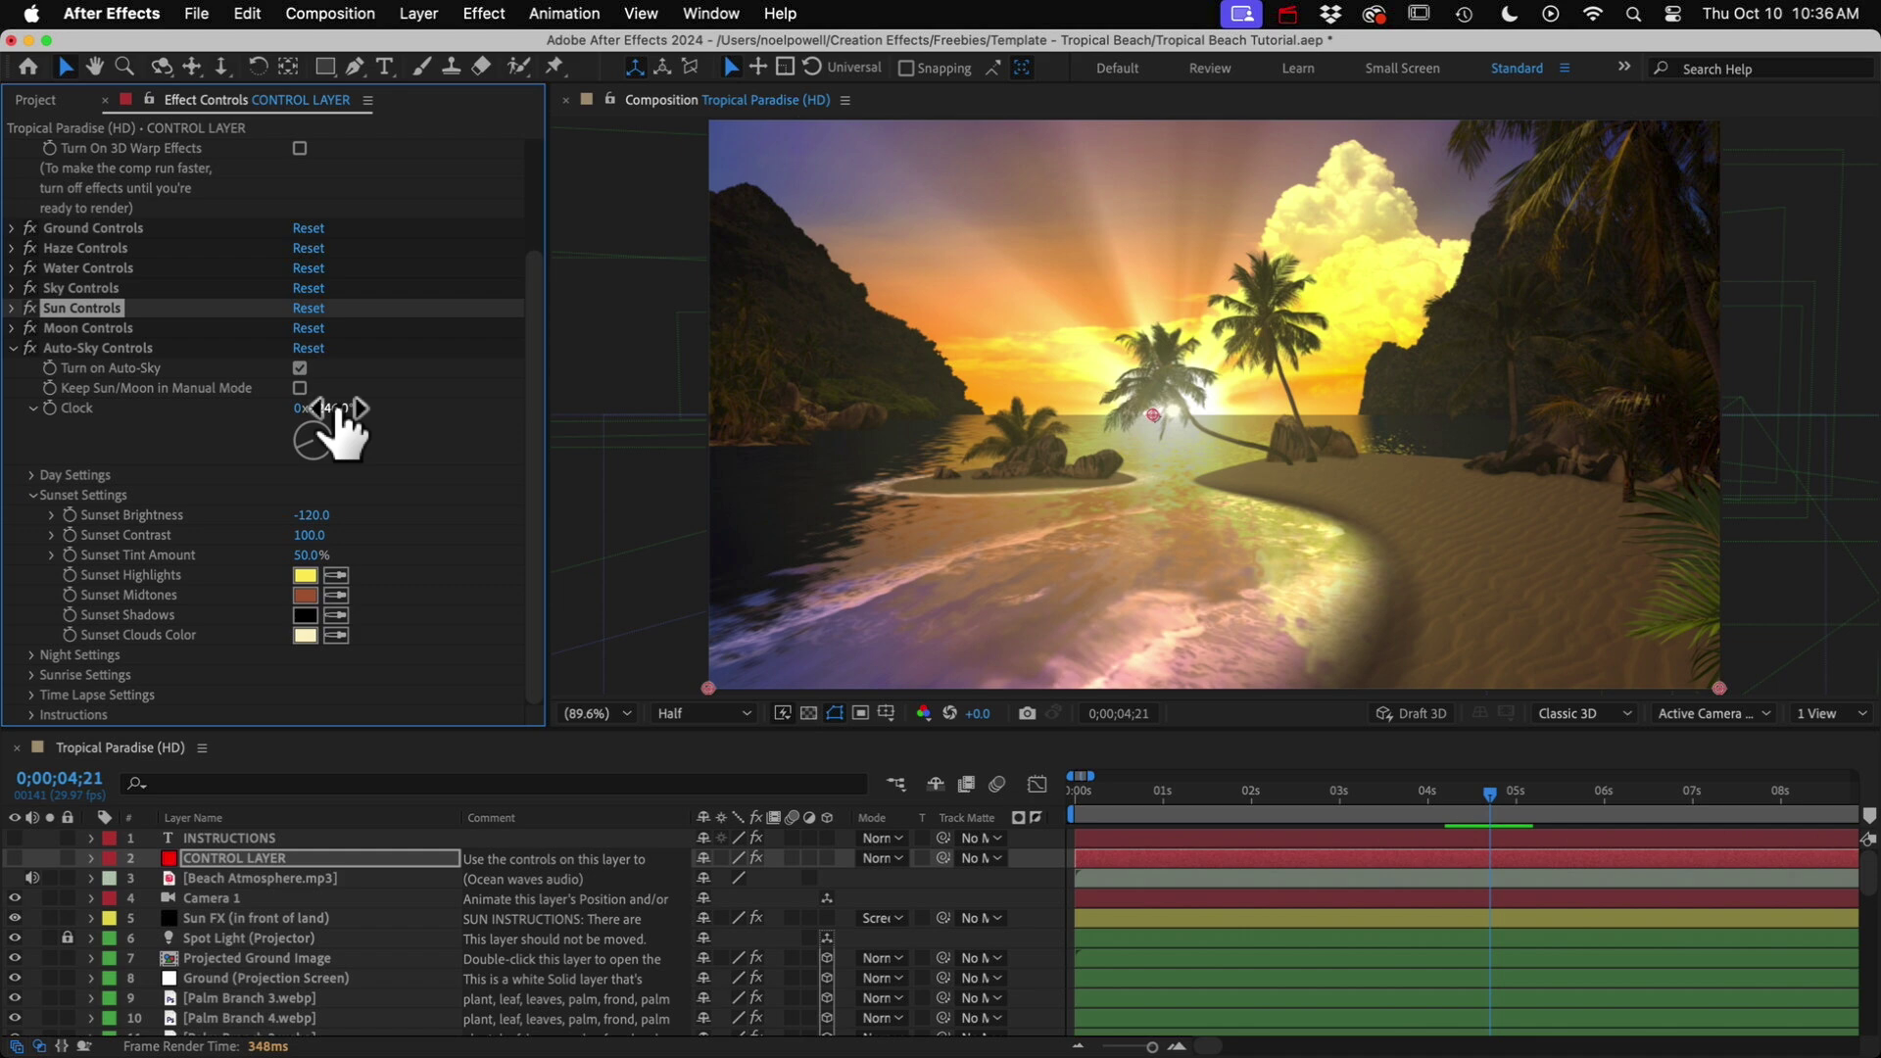
- Move the sky clock toward dusk, then set Moon Phase to 100% and Outer Glow Size to 334
drag(328, 408, 521, 410)
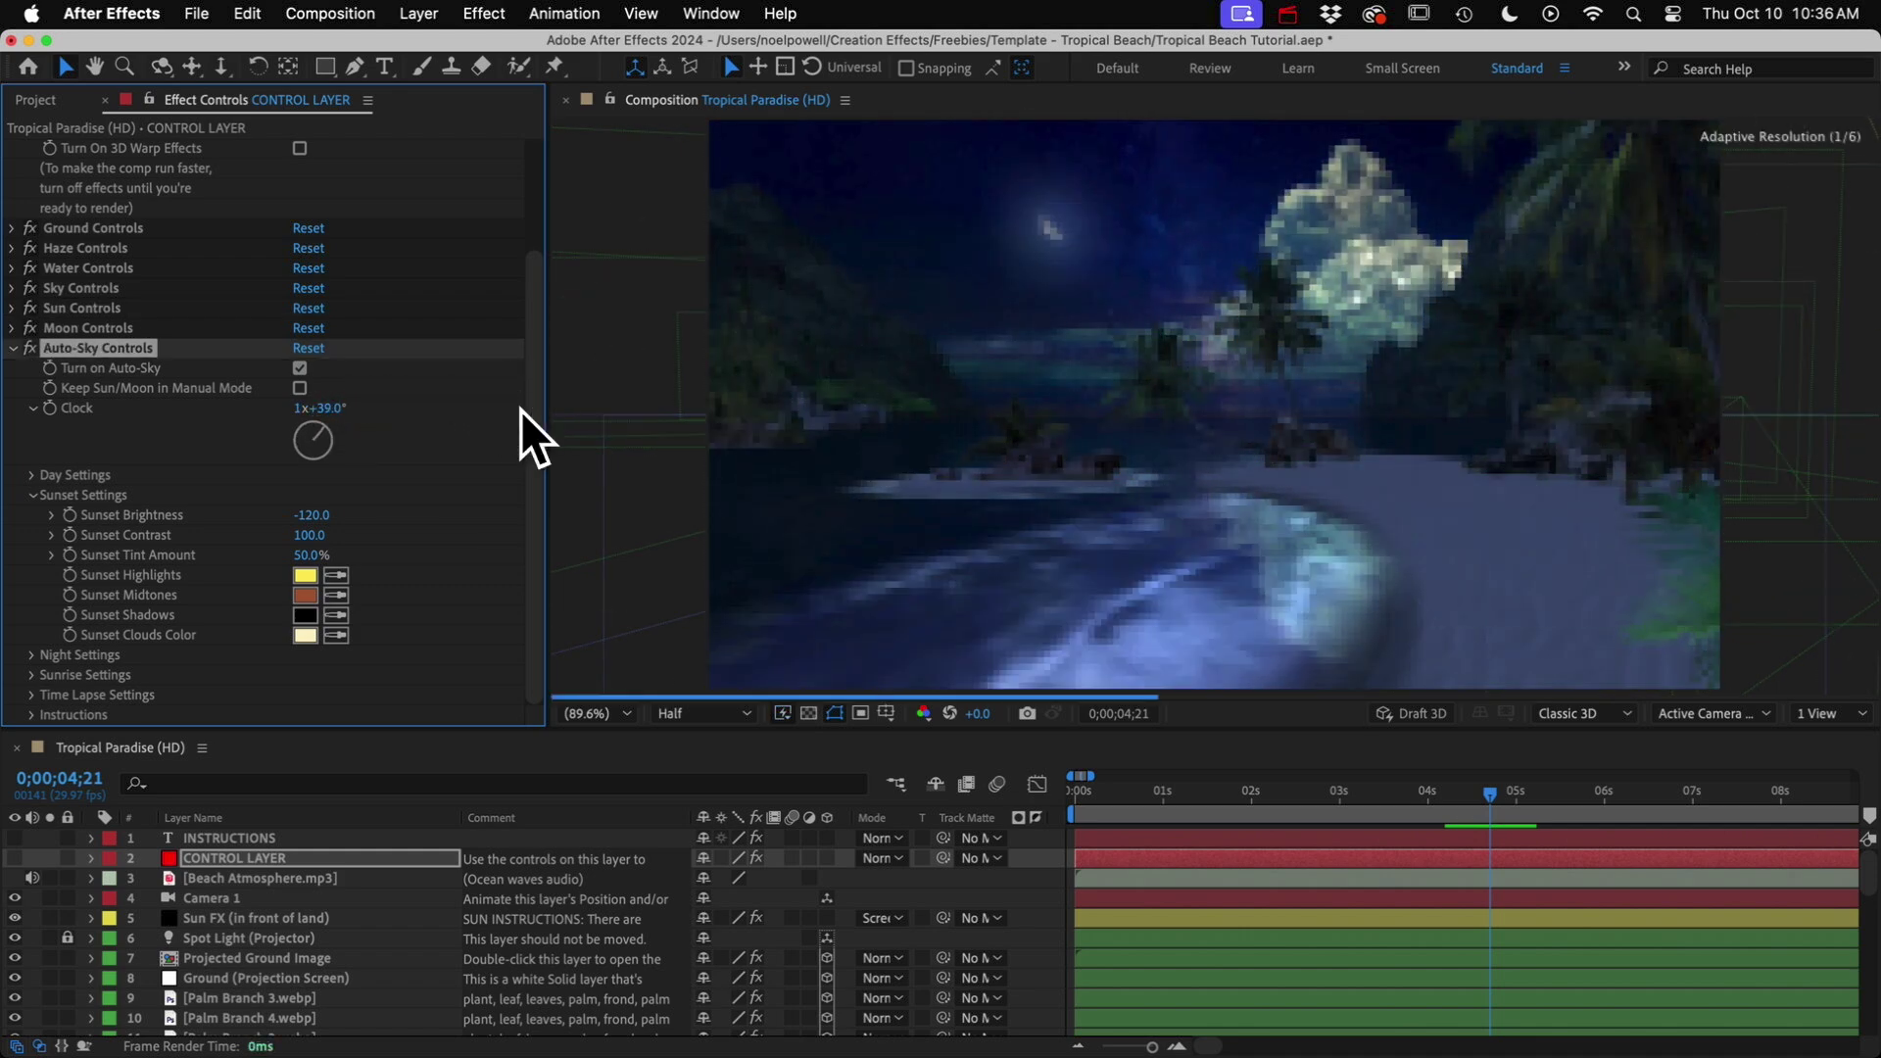
click(122, 328)
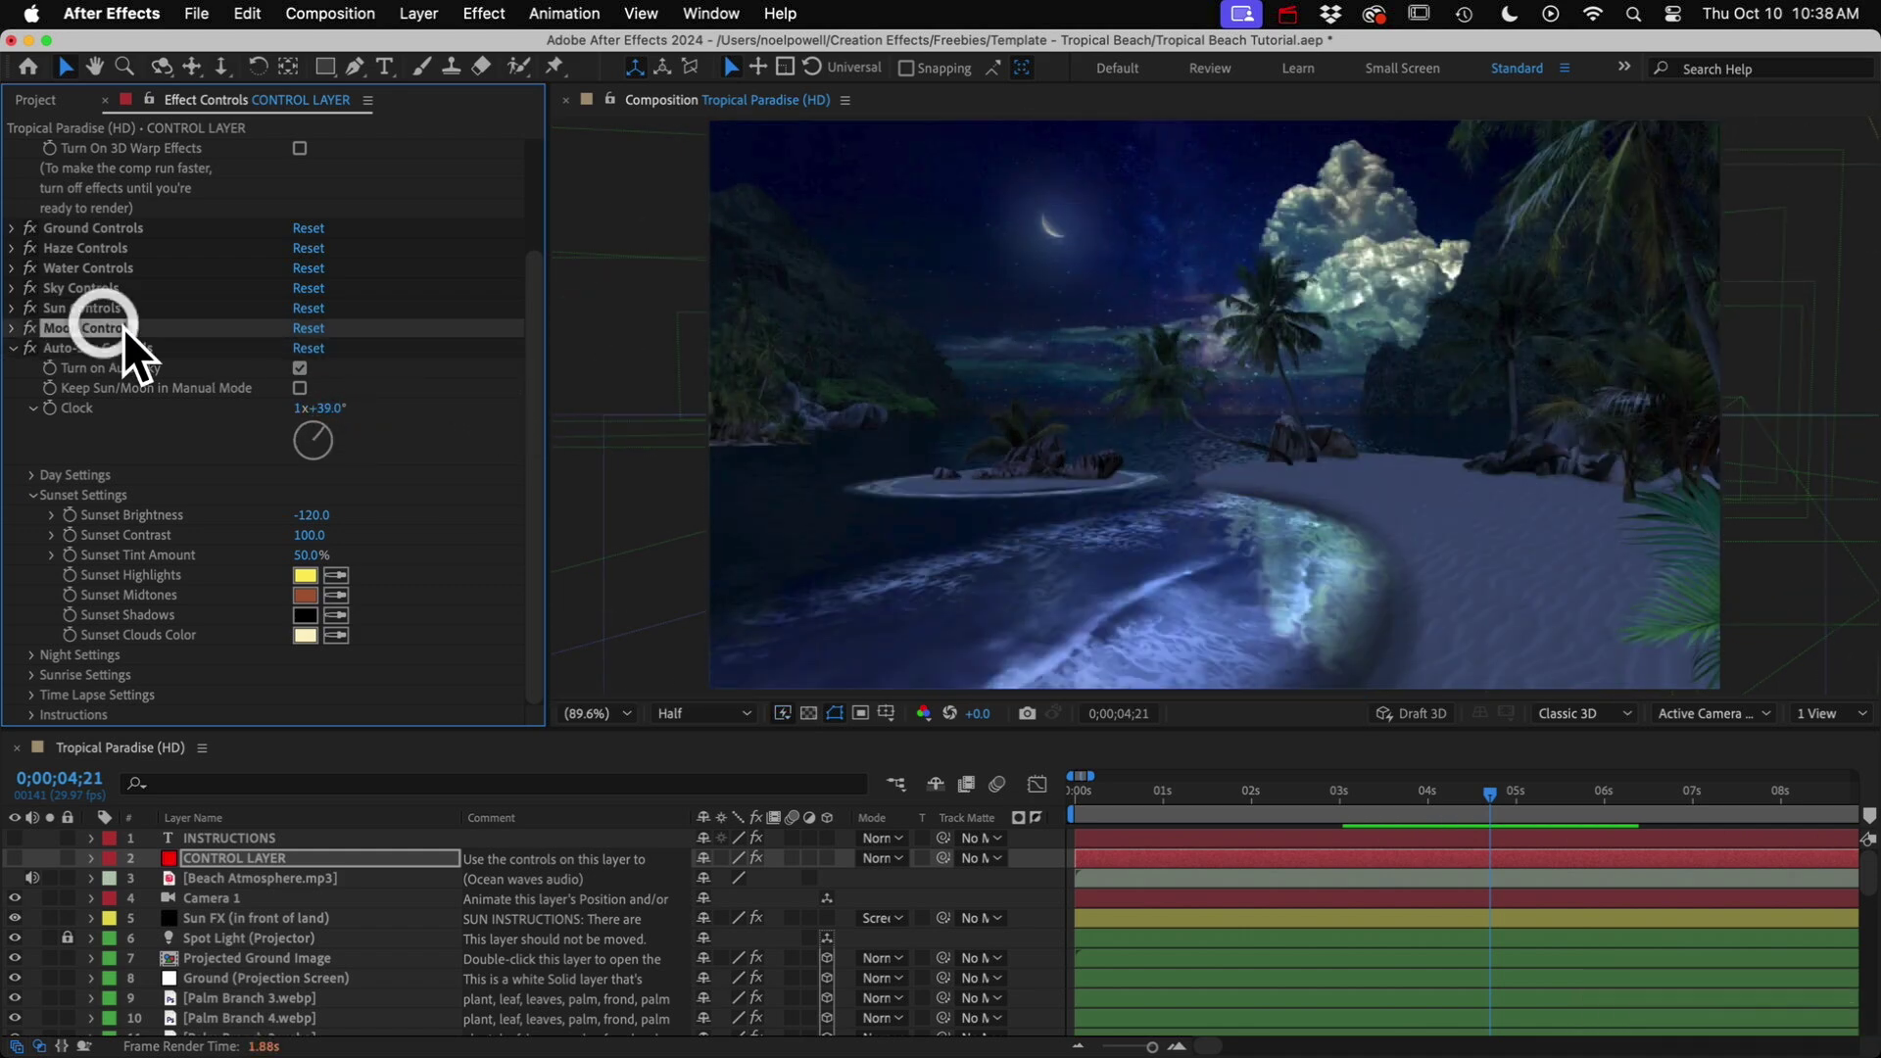
click(13, 327)
mouse_move(308, 547)
mouse_down()
mouse_move(397, 550)
mouse_move(315, 526)
mouse_up()
drag(310, 655, 520, 638)
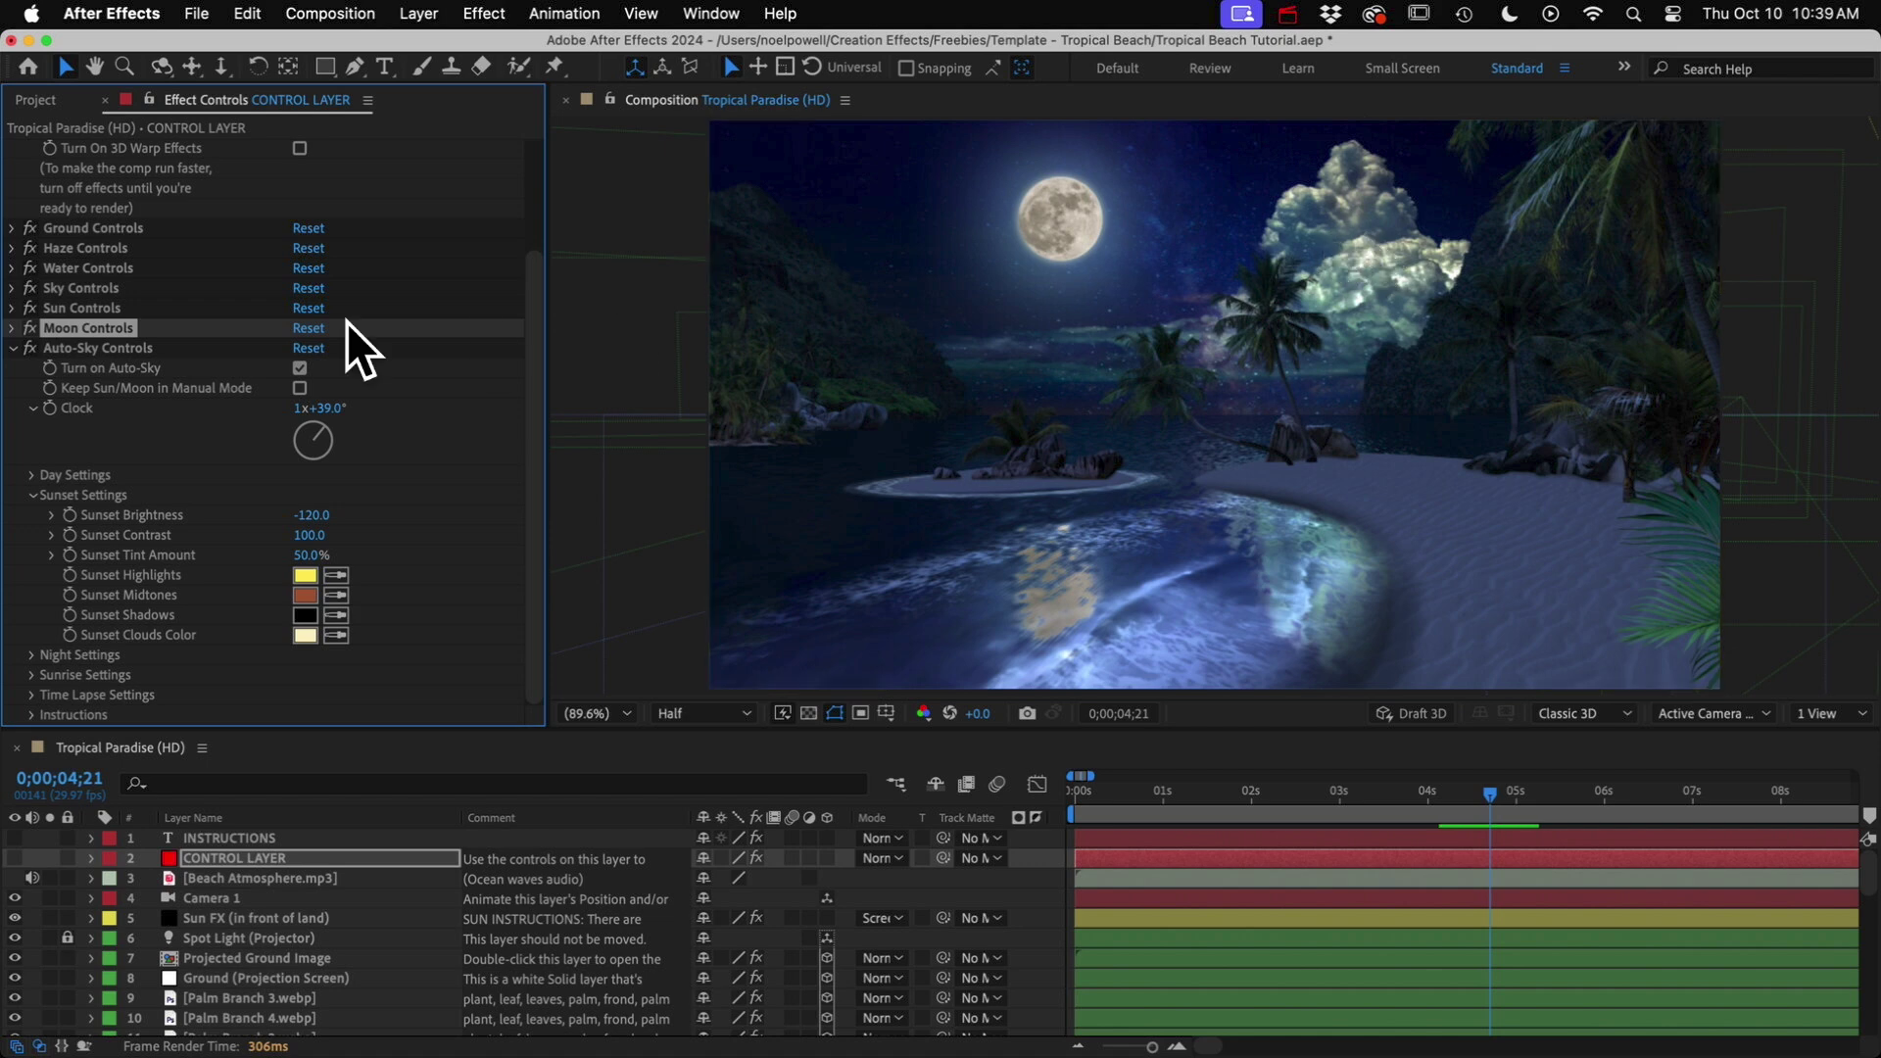
- Open the Sky composition from the Precomps folder
click(35, 100)
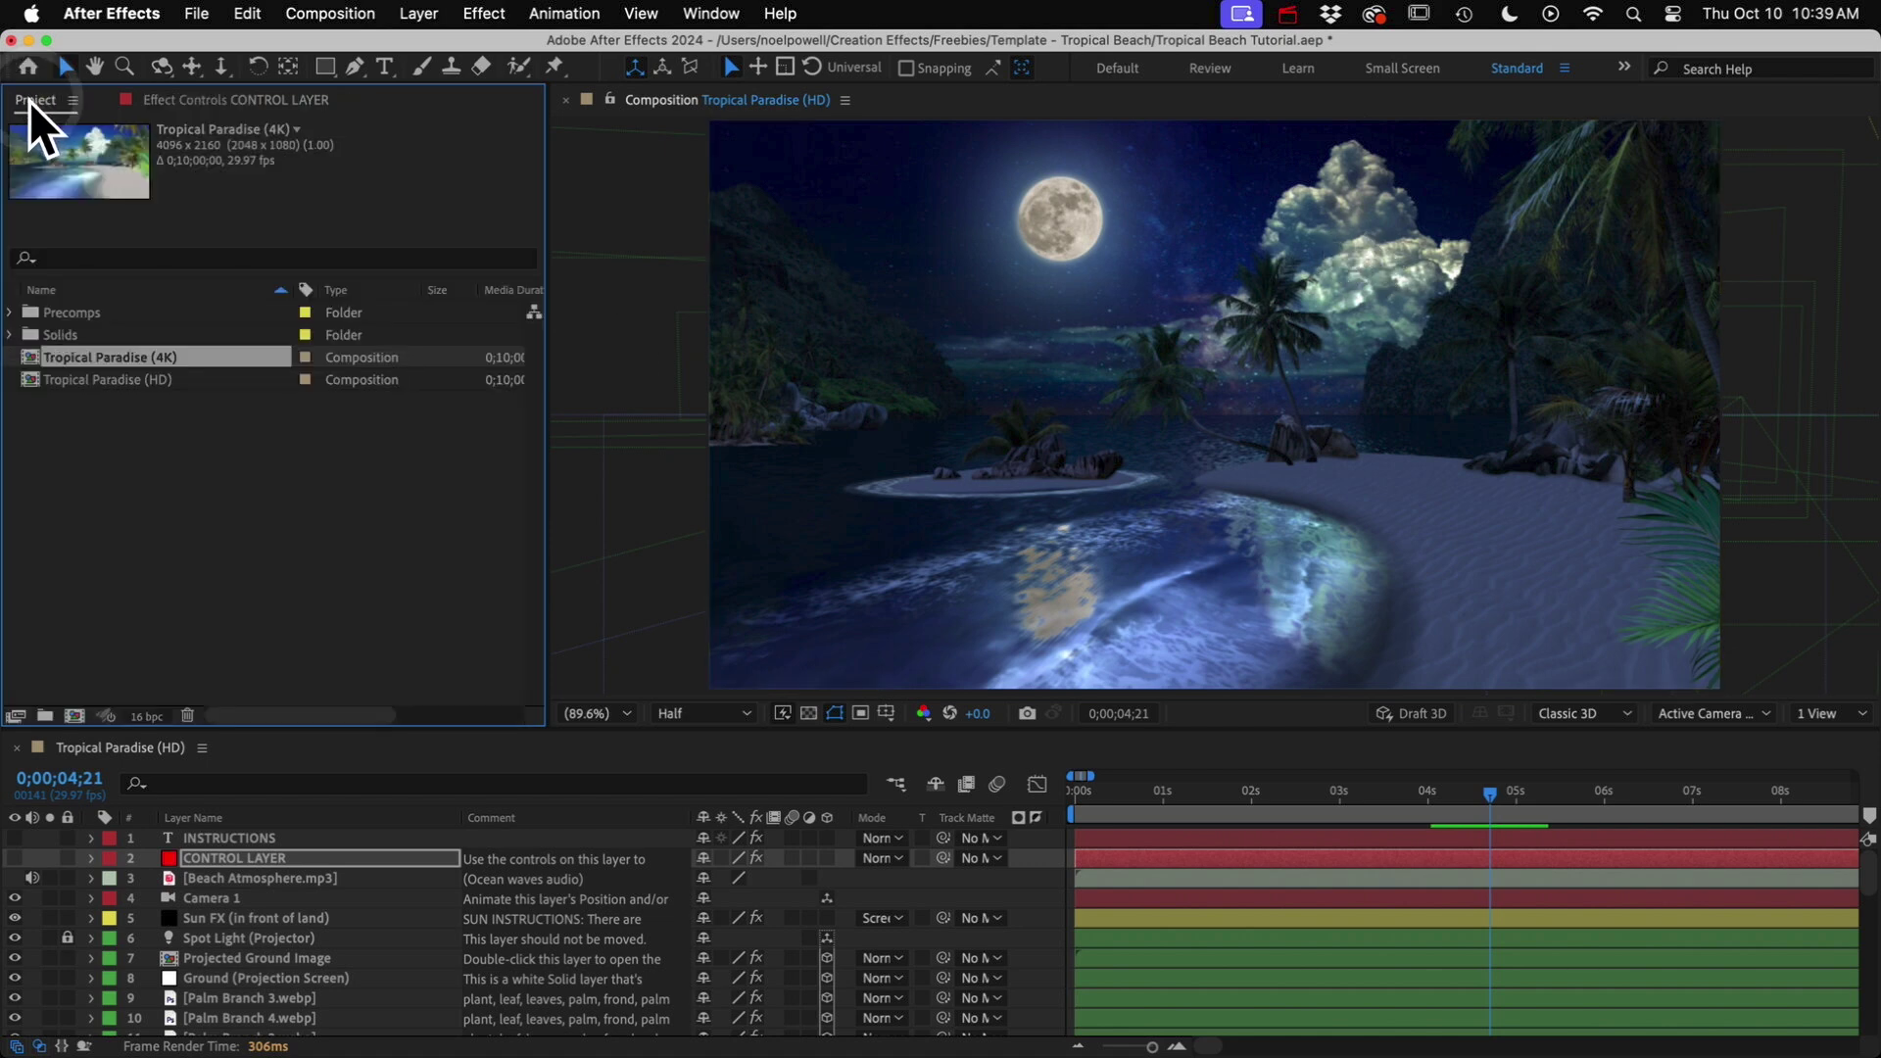
click(77, 309)
click(9, 313)
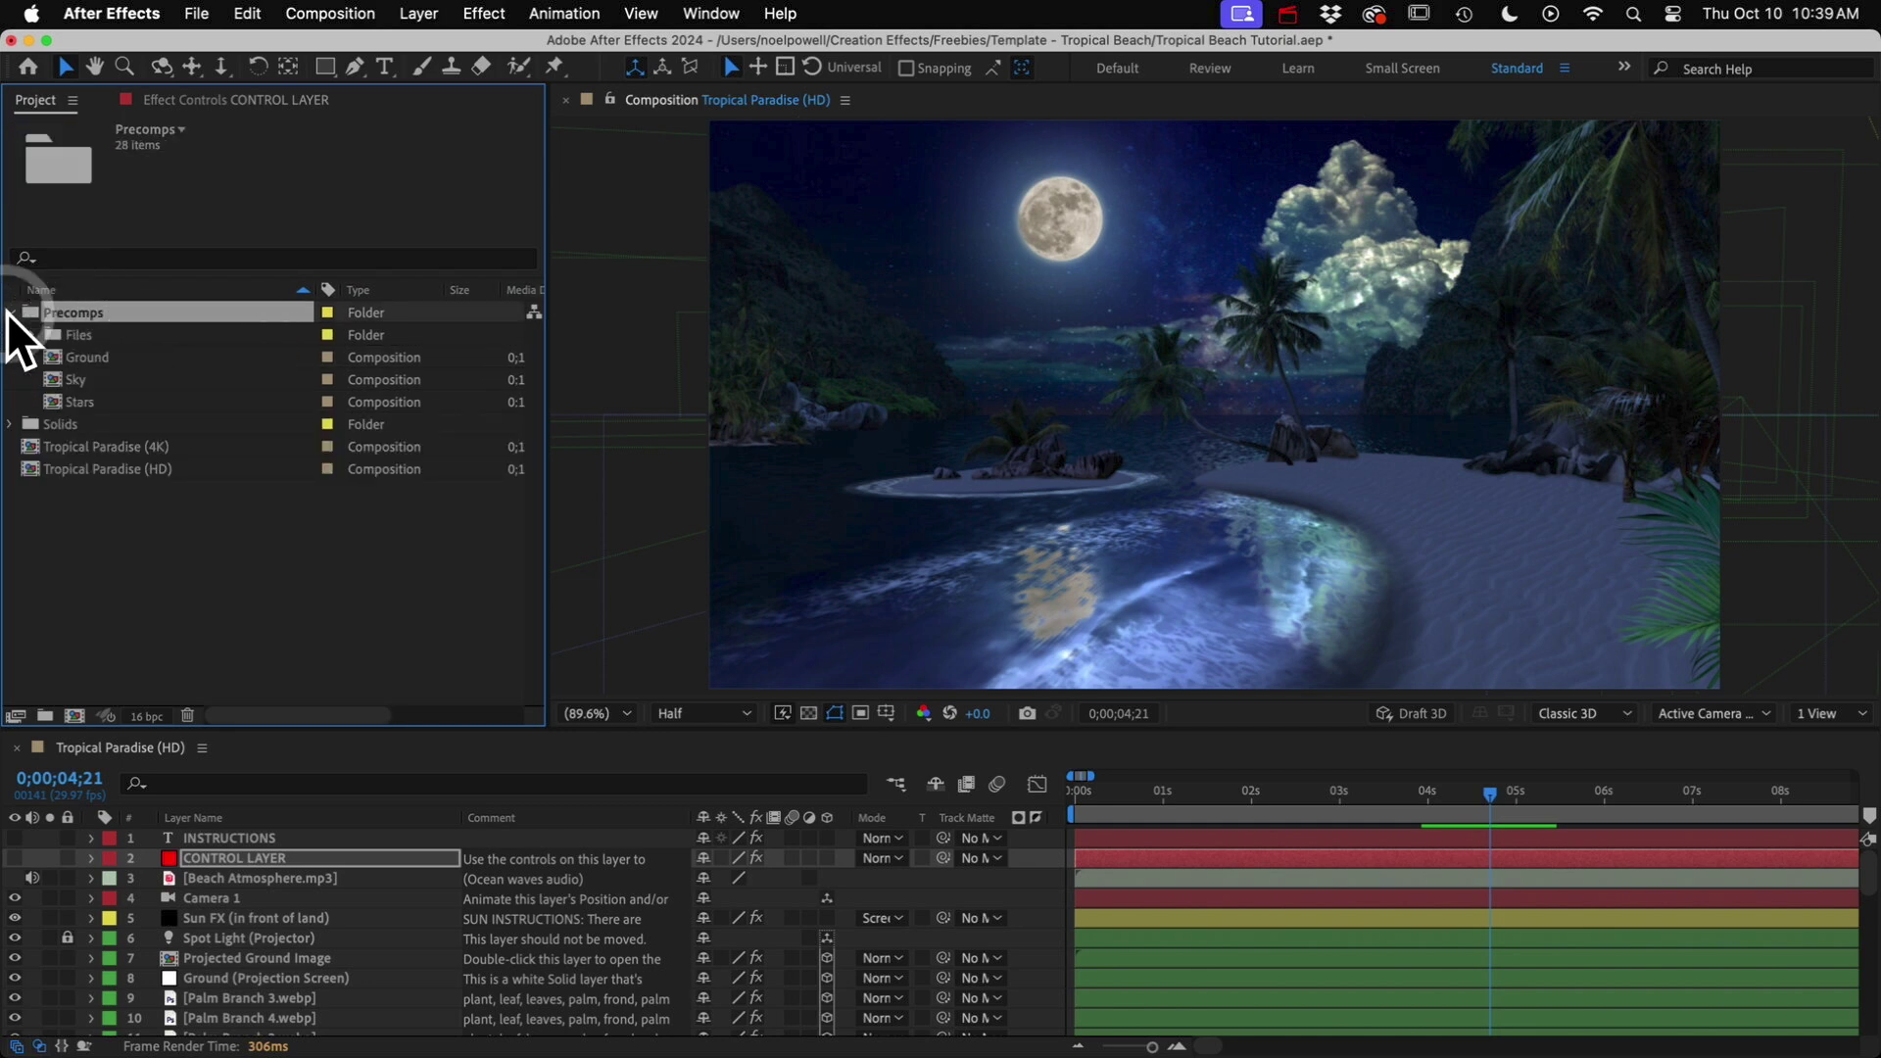
double_click(80, 382)
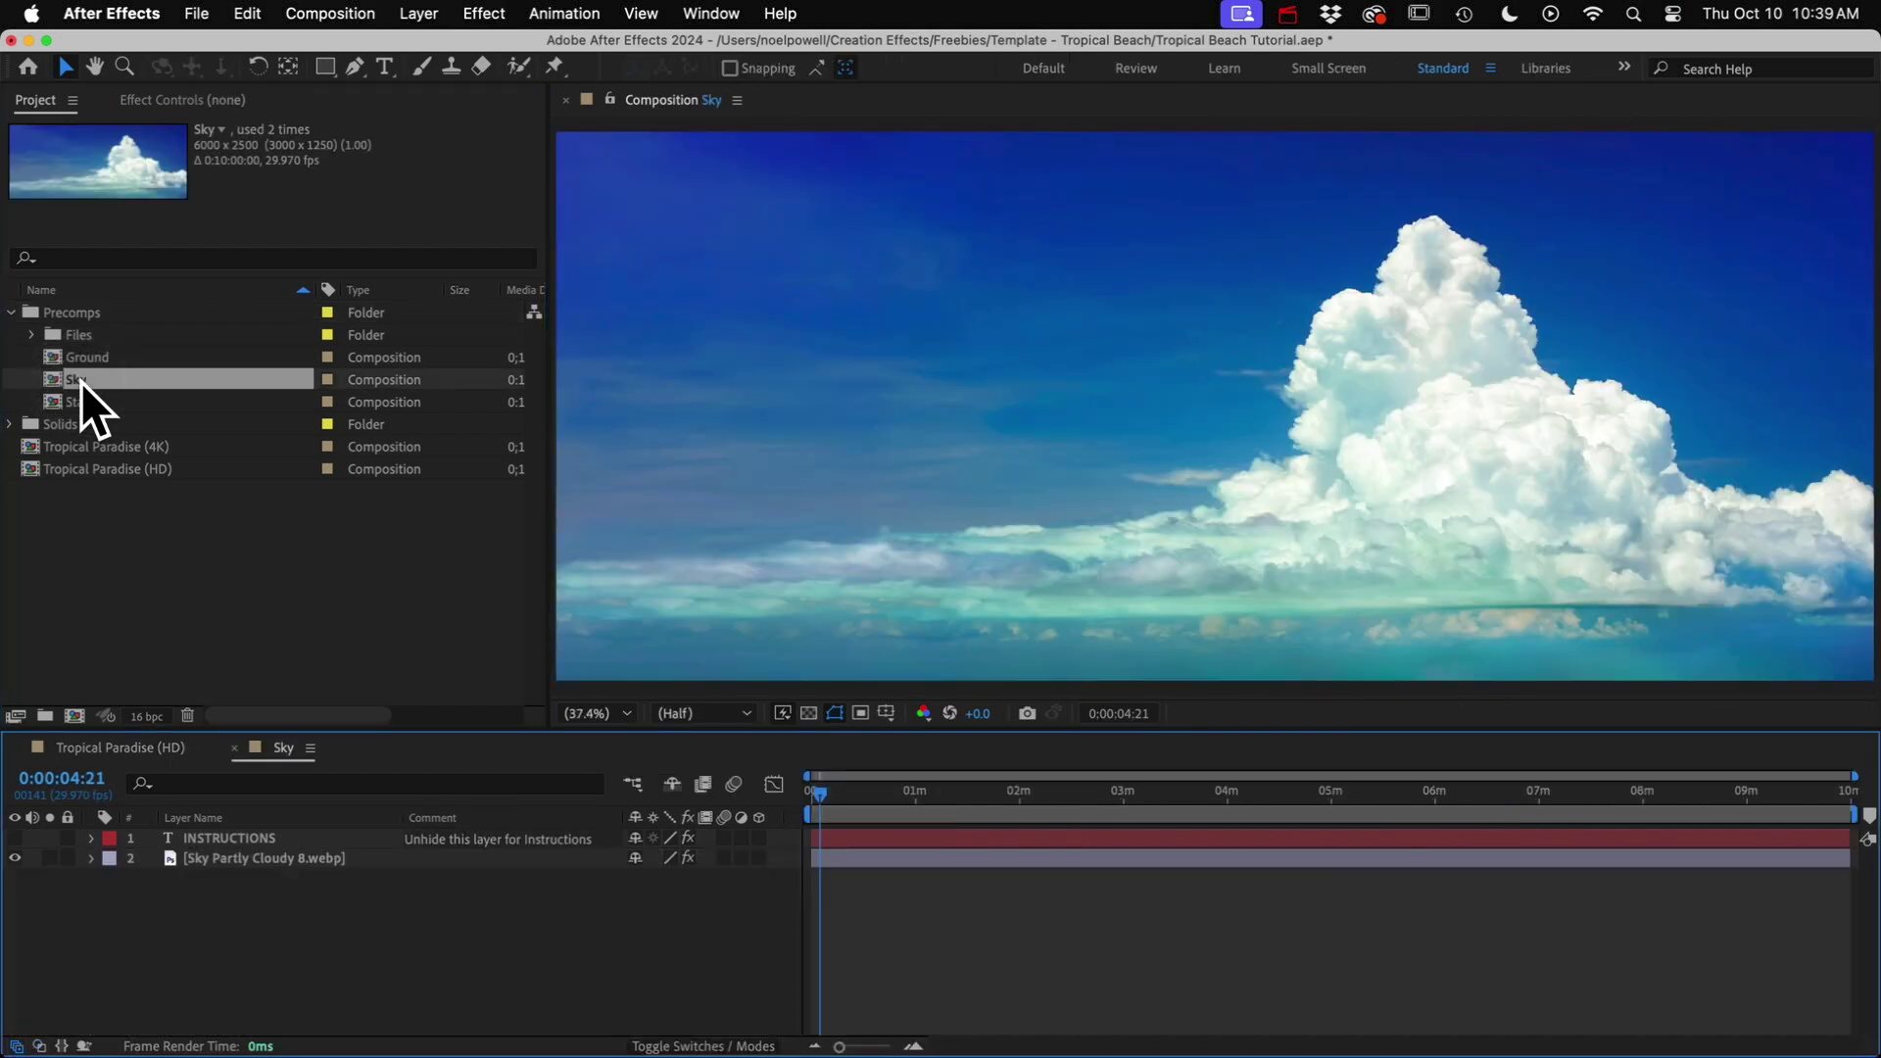
scroll(1262, 408, down, 2)
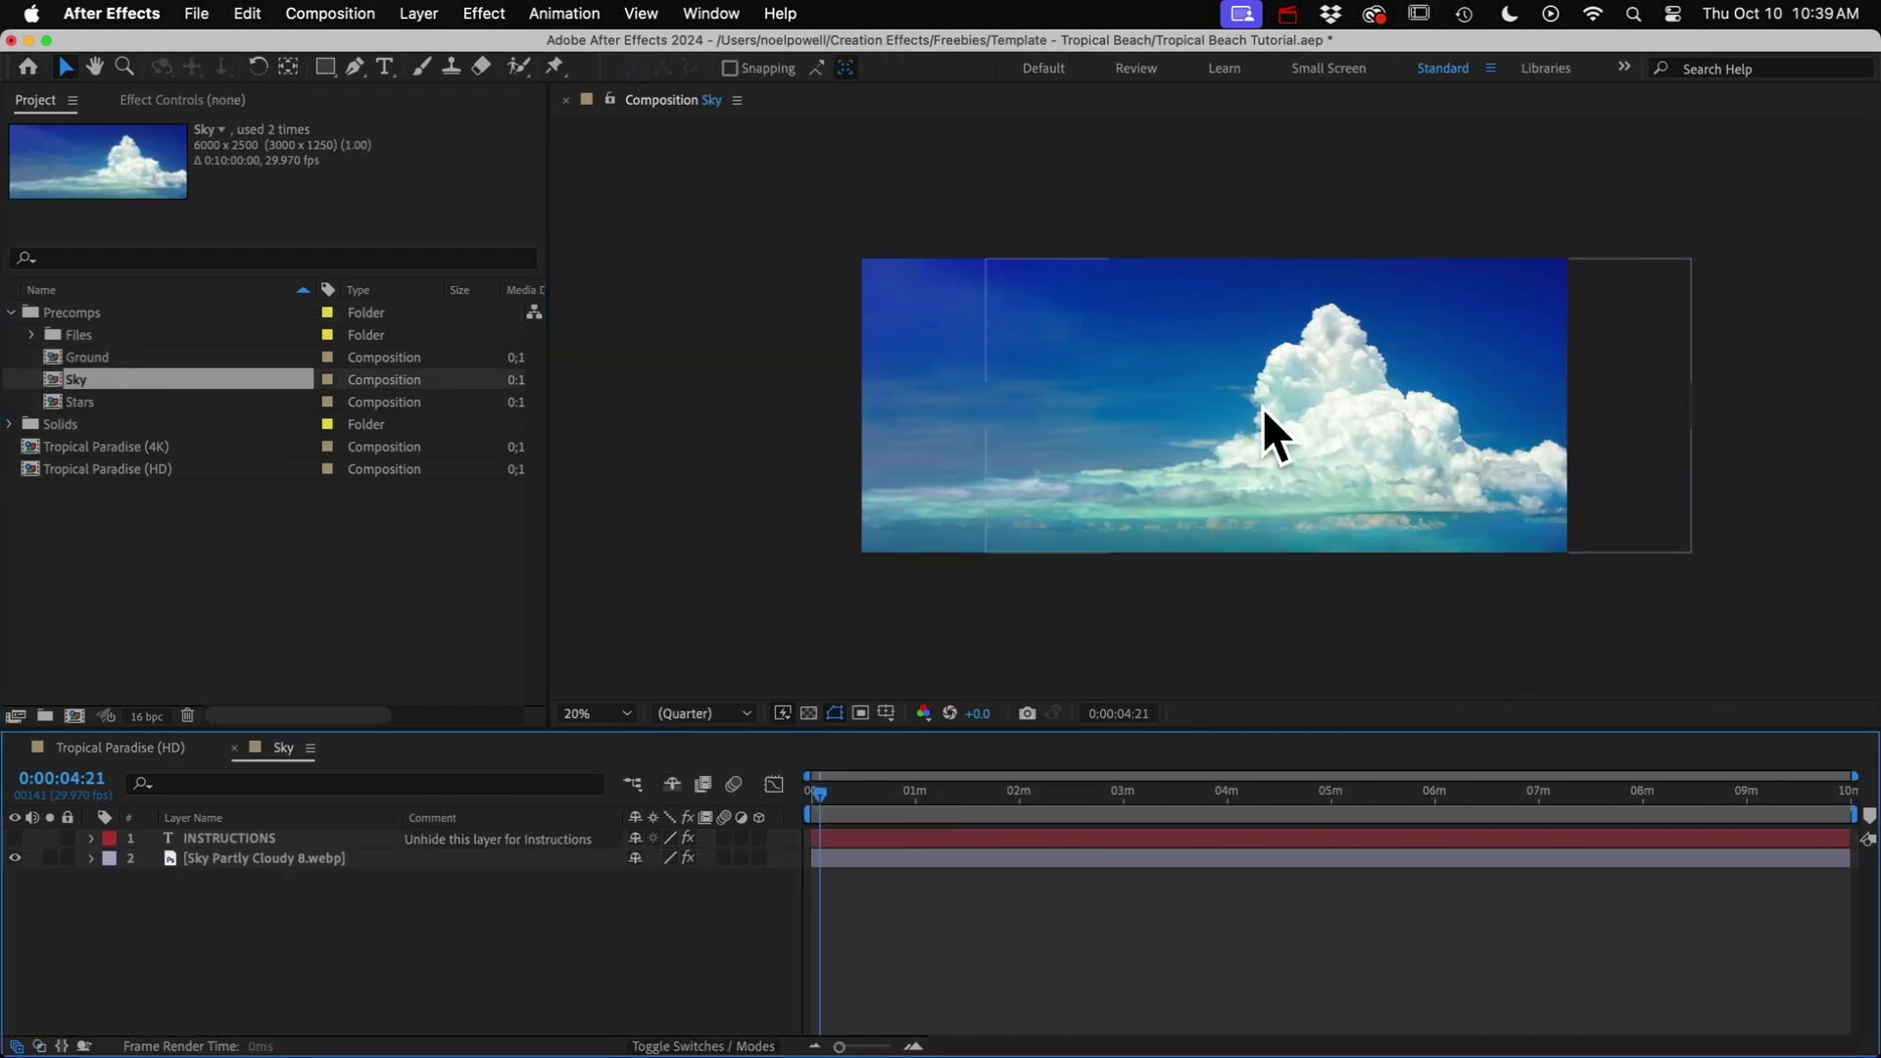
- Add a new solid layer sized to match the Sky composition
click(418, 12)
mouse_move(513, 49)
click(694, 75)
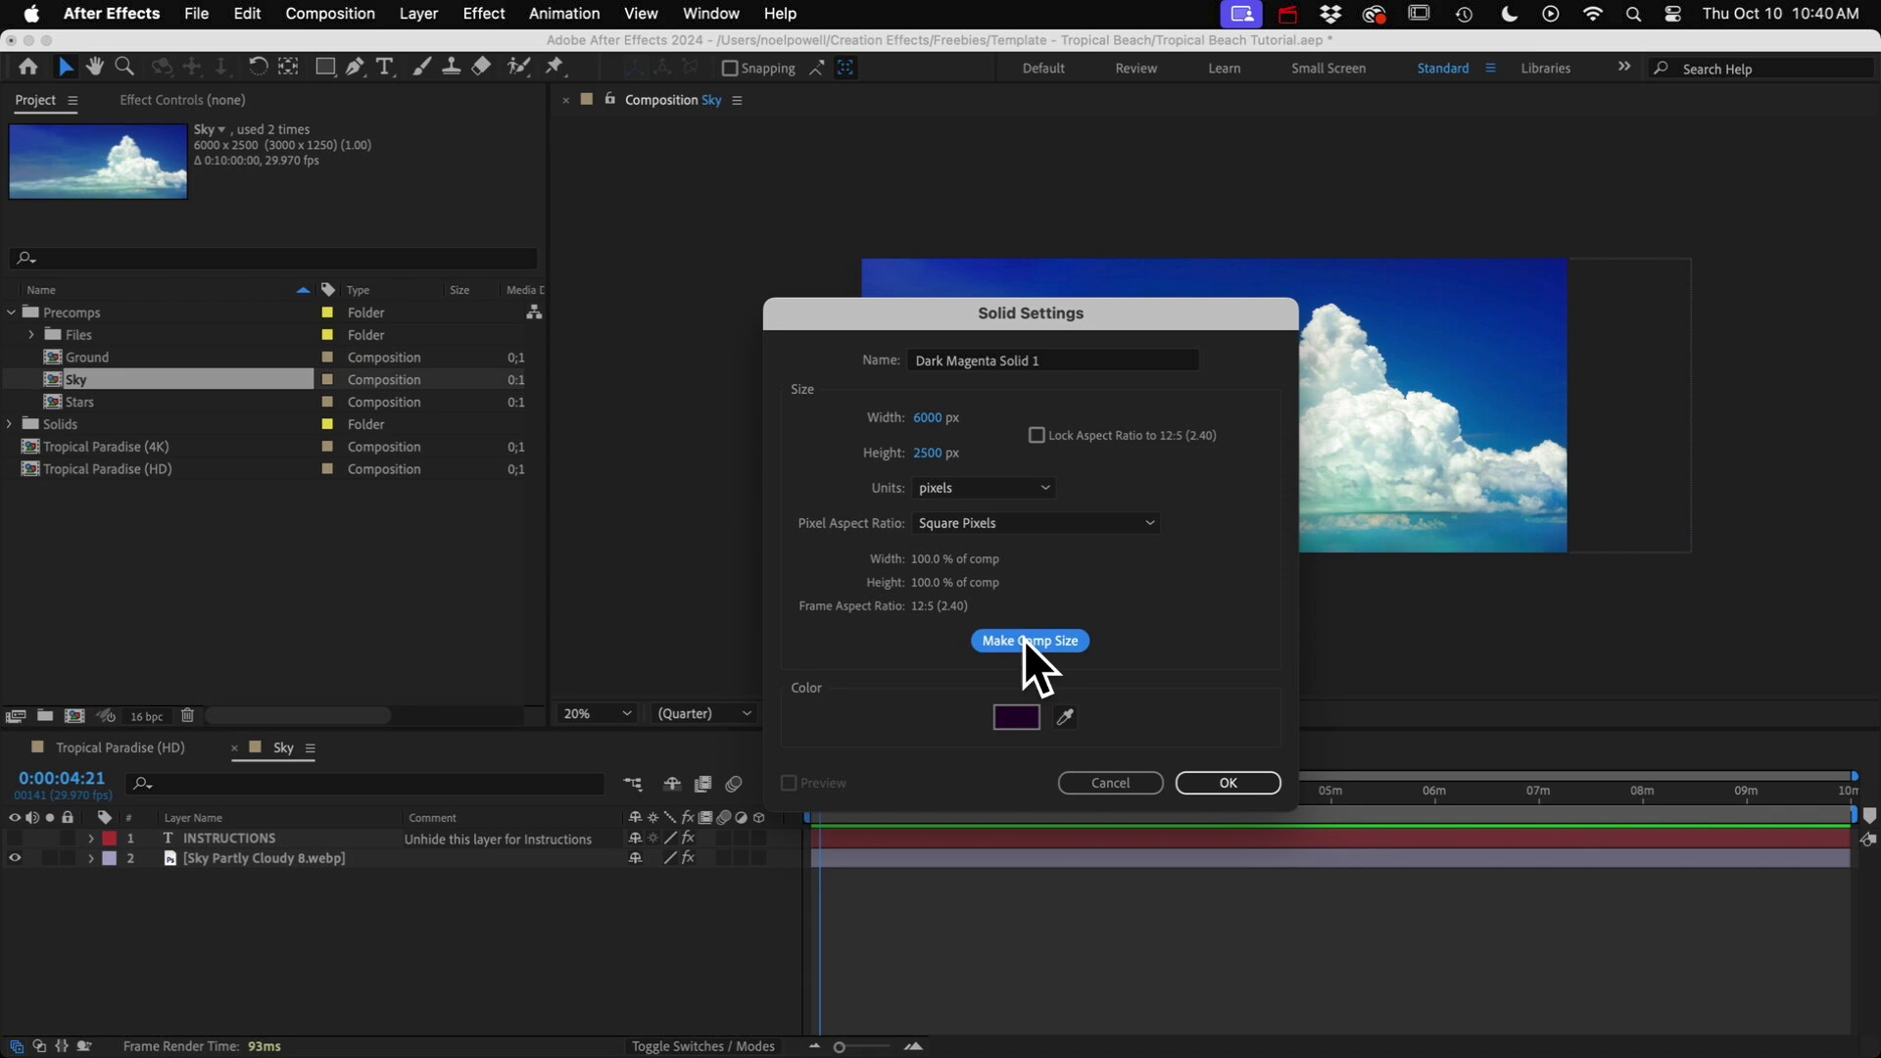
click(1217, 781)
click(485, 13)
- Apply a Gradient Ramp with a blue start colour and a new end colour, then close Sky
mouse_move(496, 411)
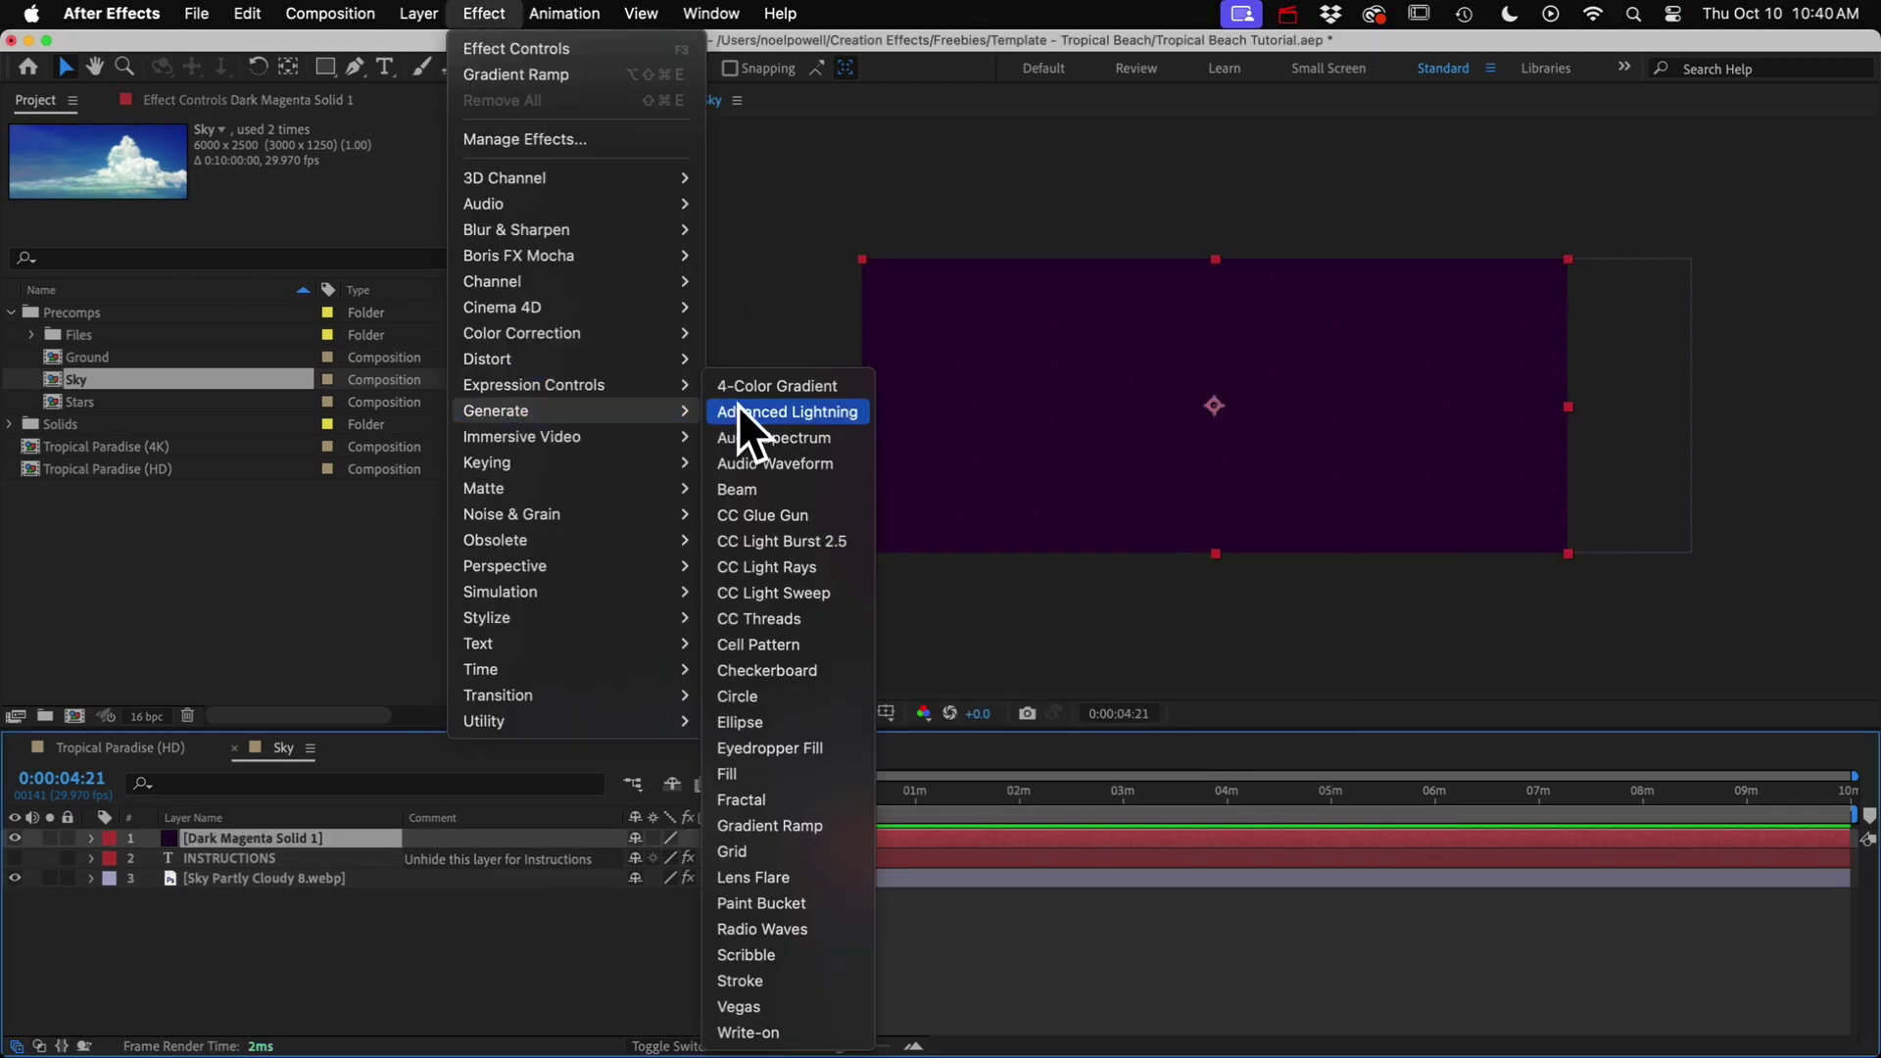
click(741, 829)
click(305, 190)
click(1365, 761)
click(1642, 625)
click(305, 229)
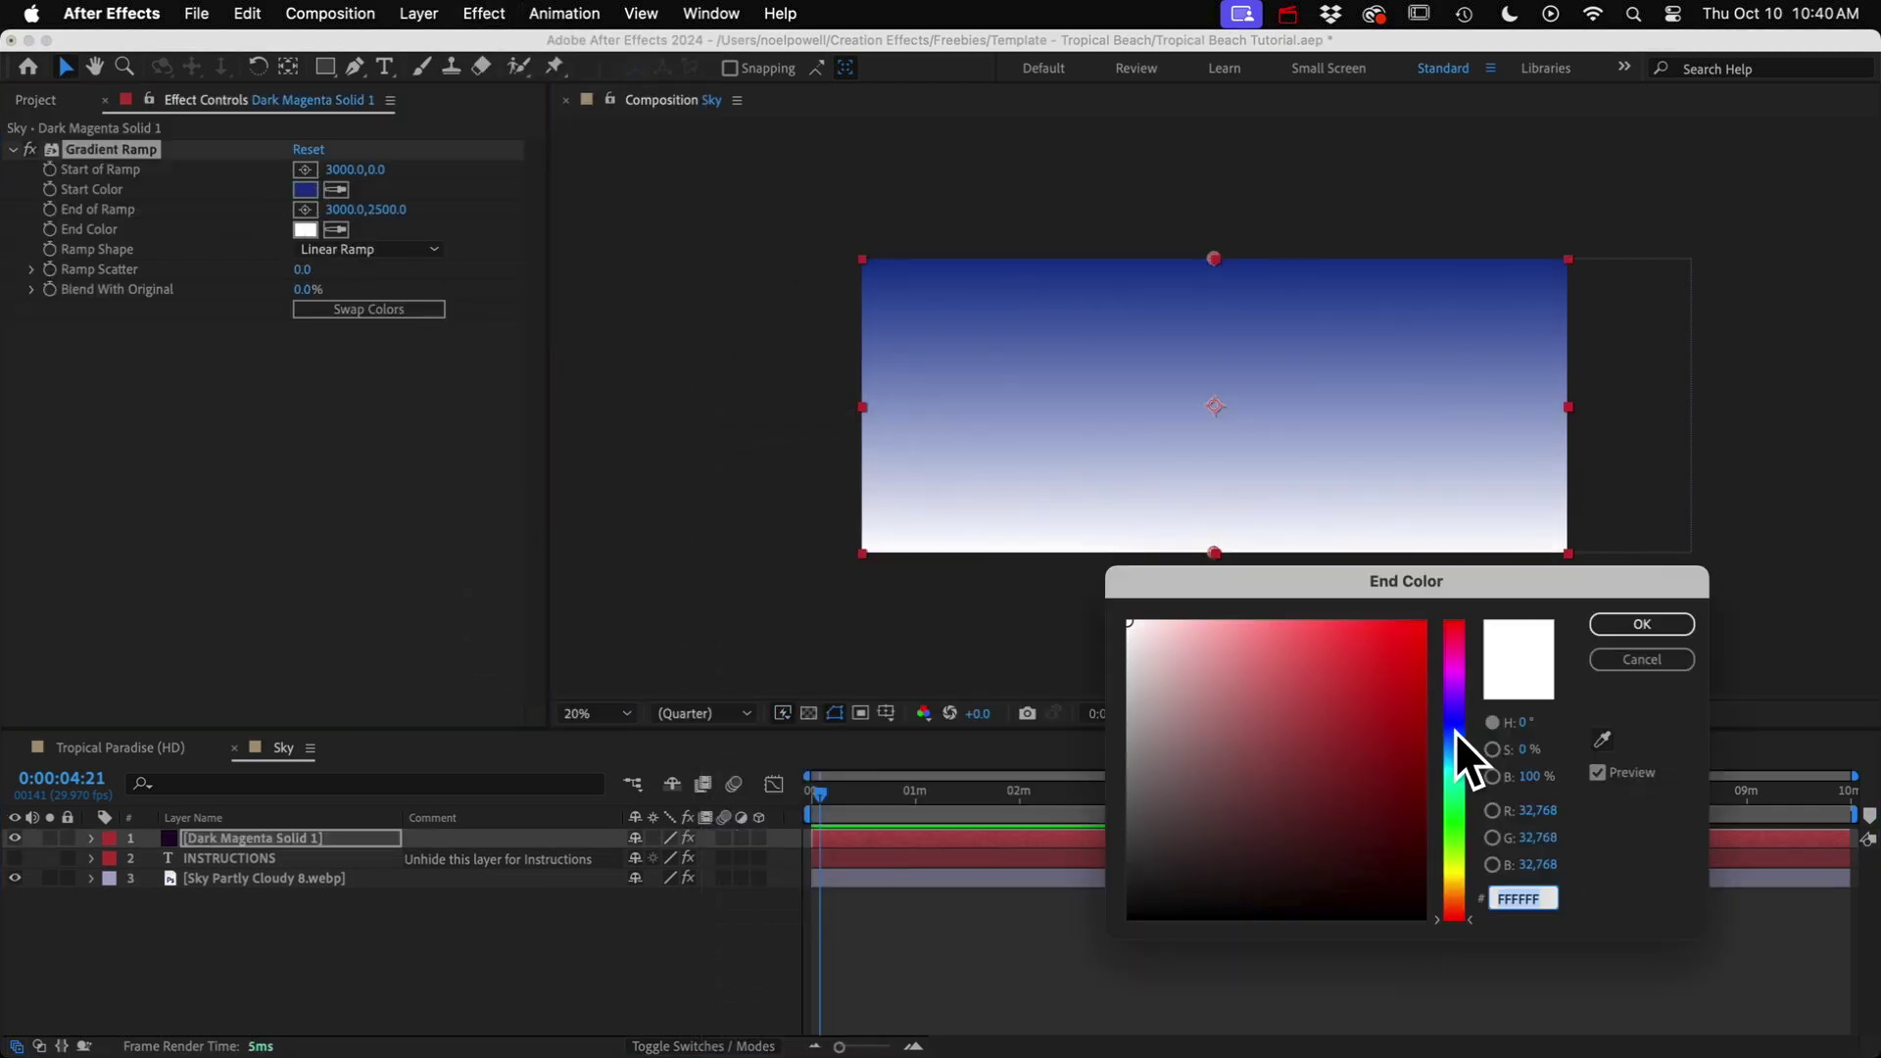
click(1455, 732)
click(1214, 623)
click(1642, 625)
key(super+w)
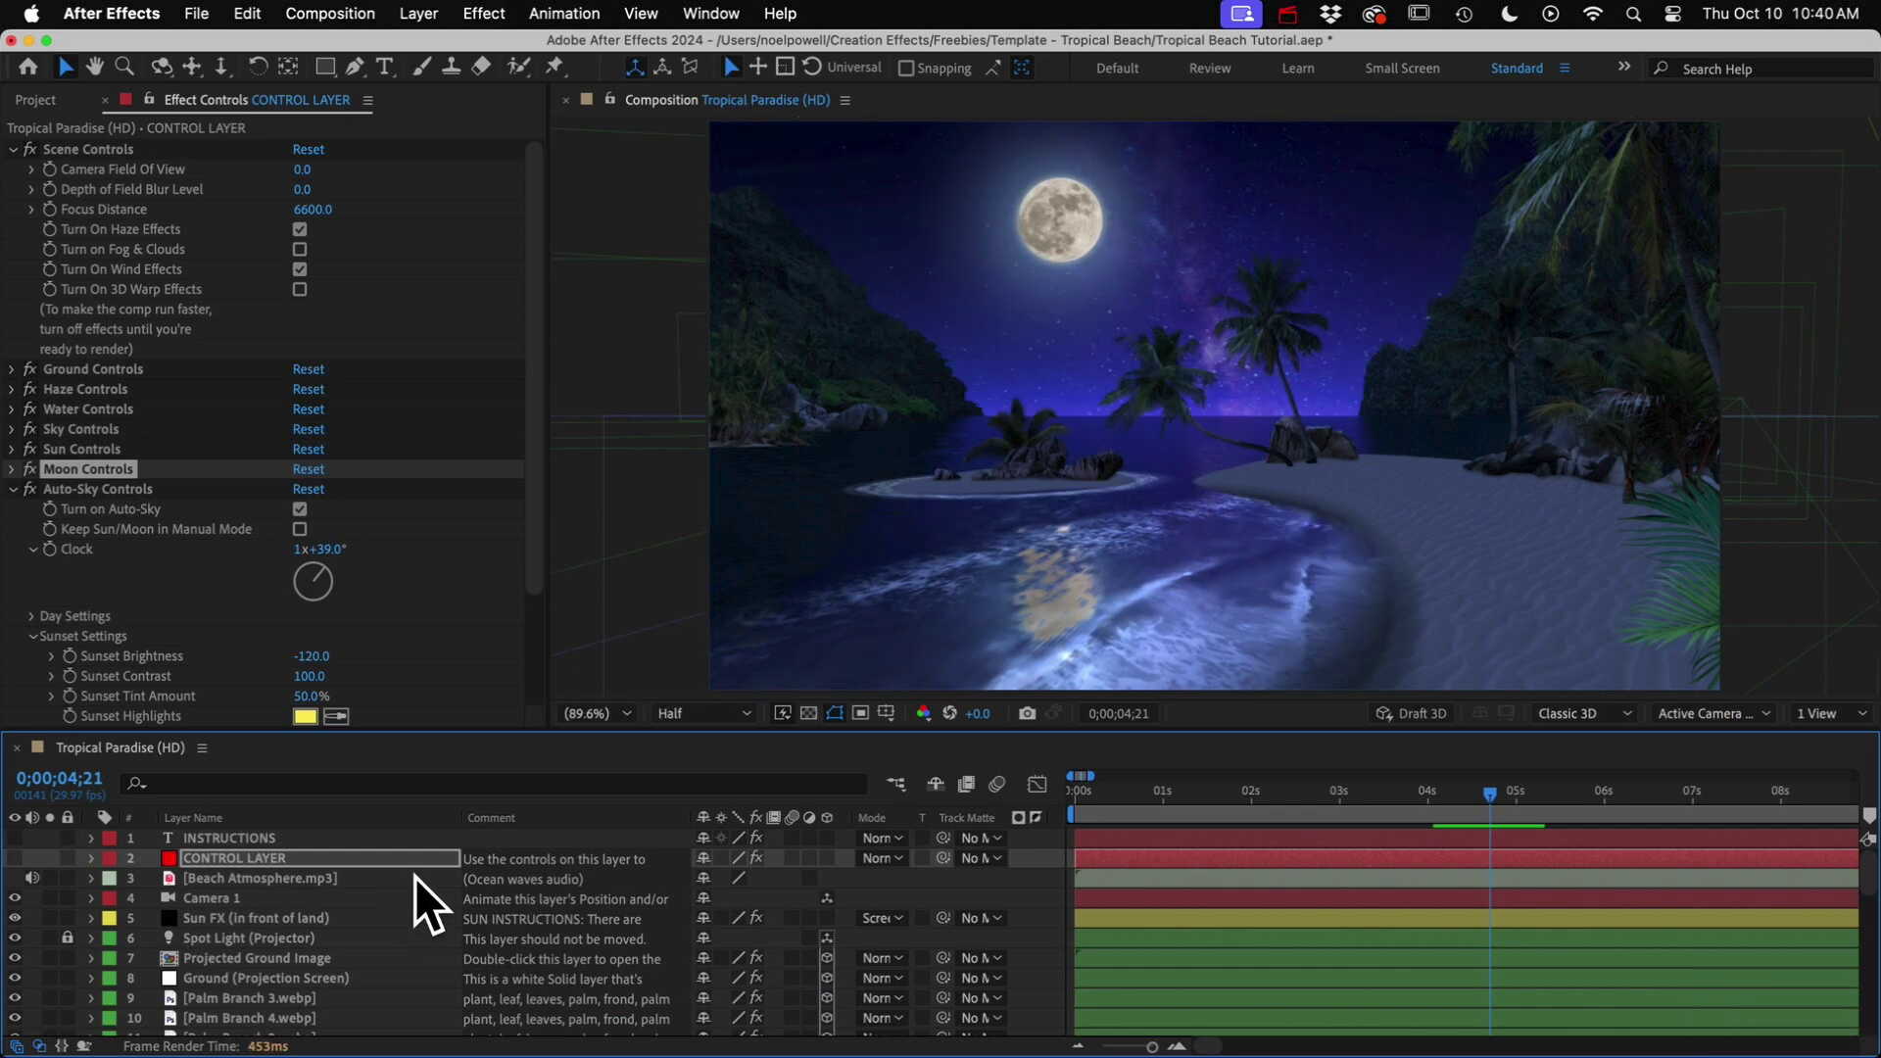
- Turn off Auto-Sky and select the Ground (Projection Screen) layer
click(300, 510)
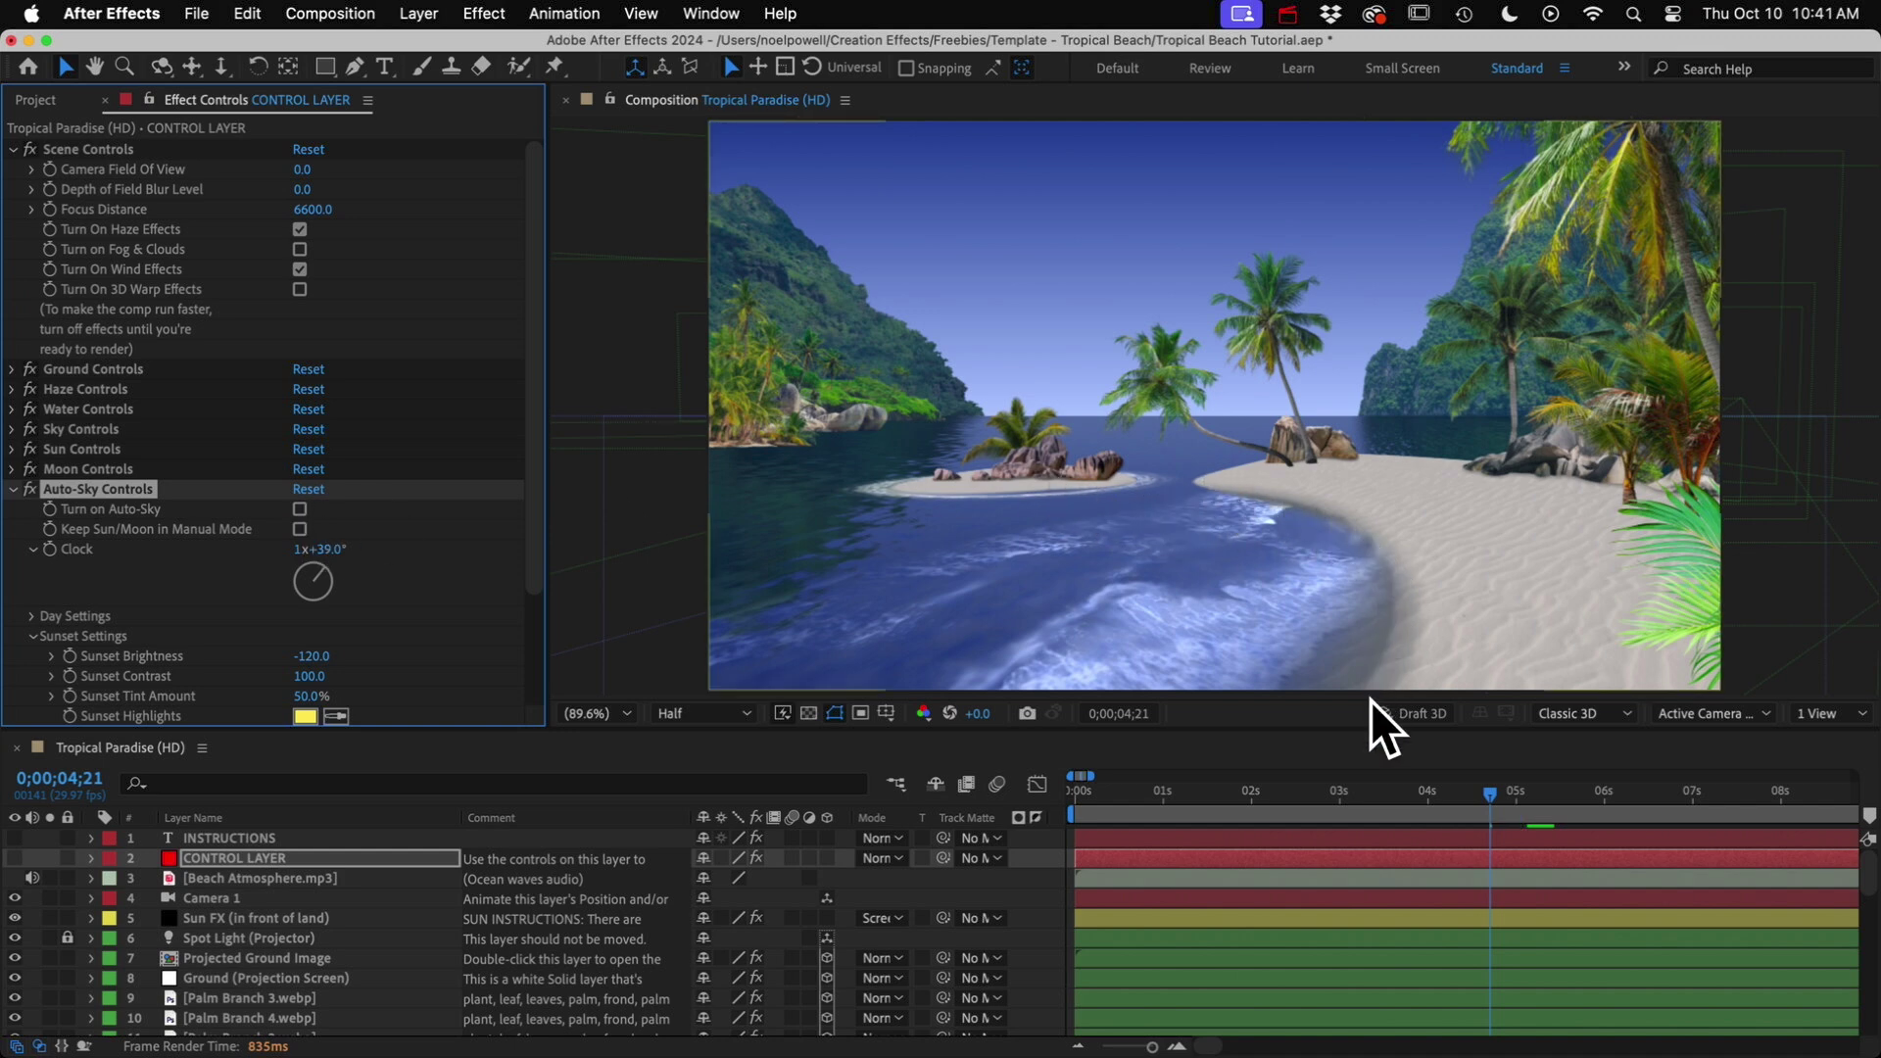
click(227, 977)
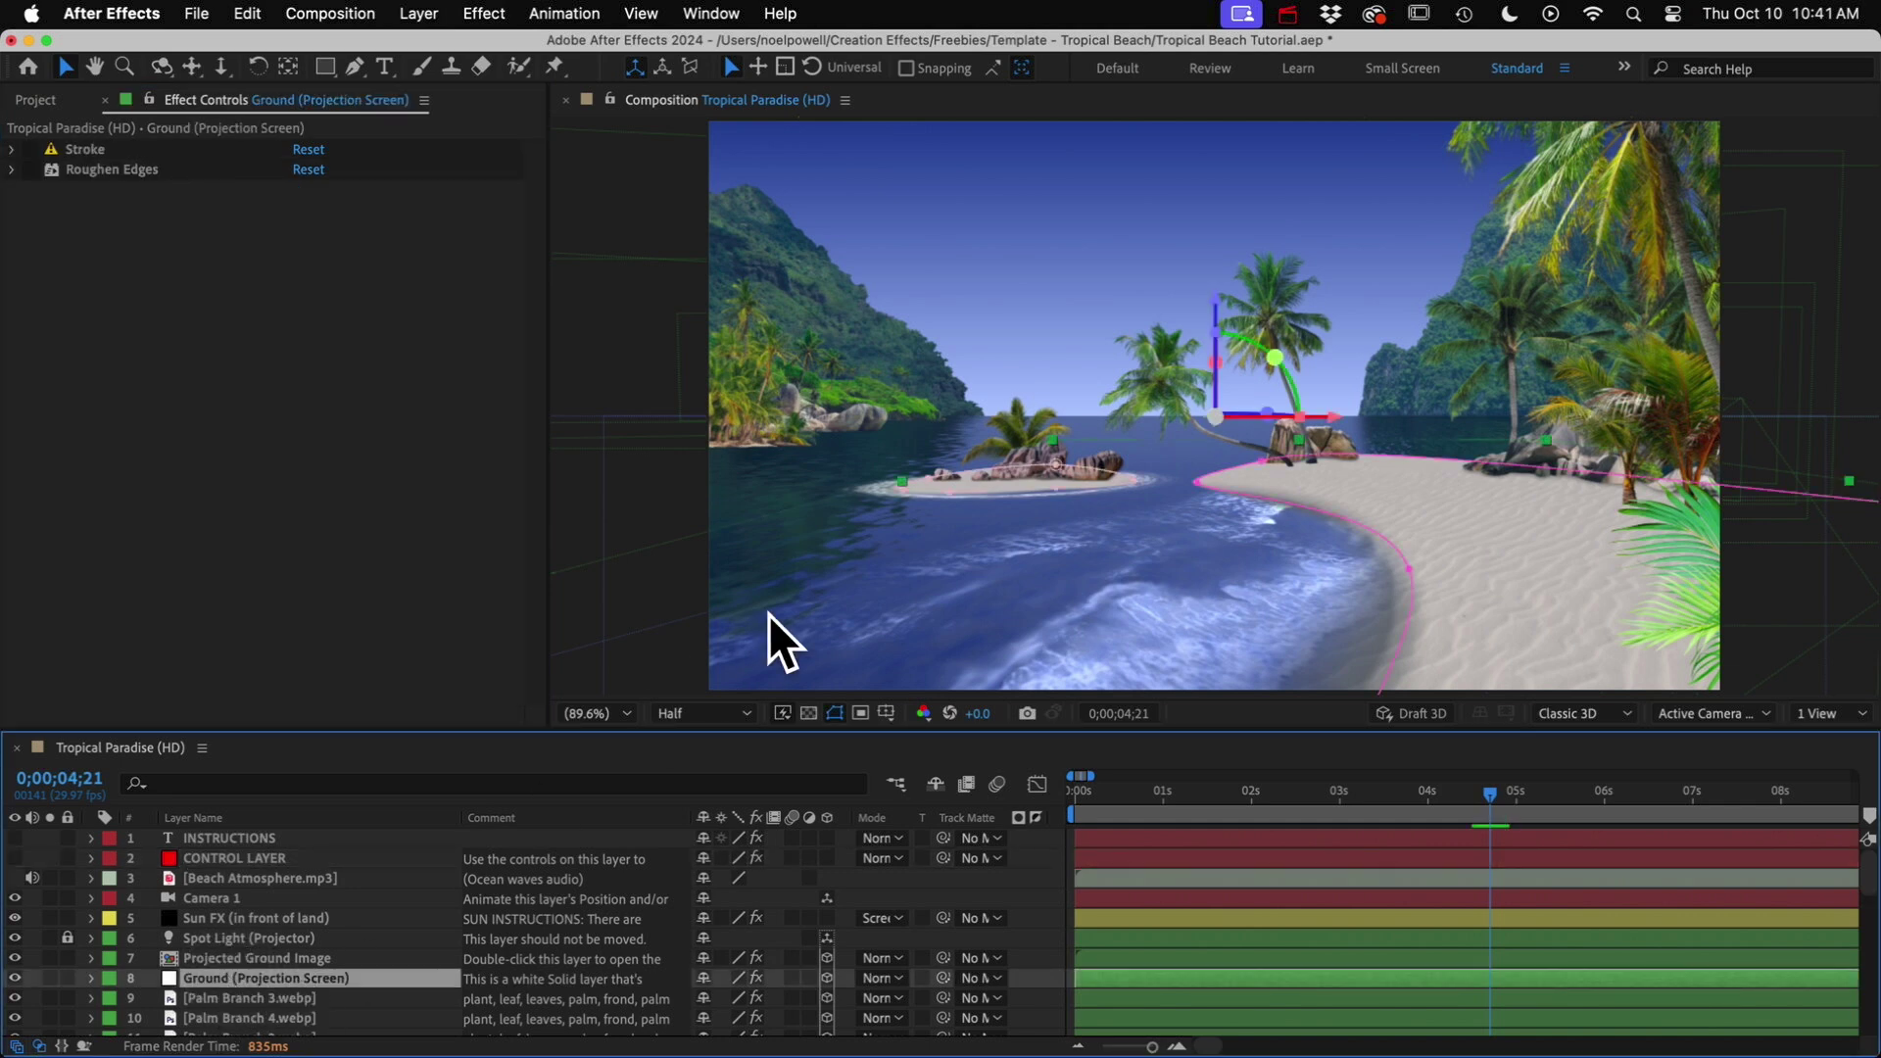
- Drag the Ground layer's mask points to pull the shoreline back, then select CONTROL LAYER's Water Controls
click(1058, 520)
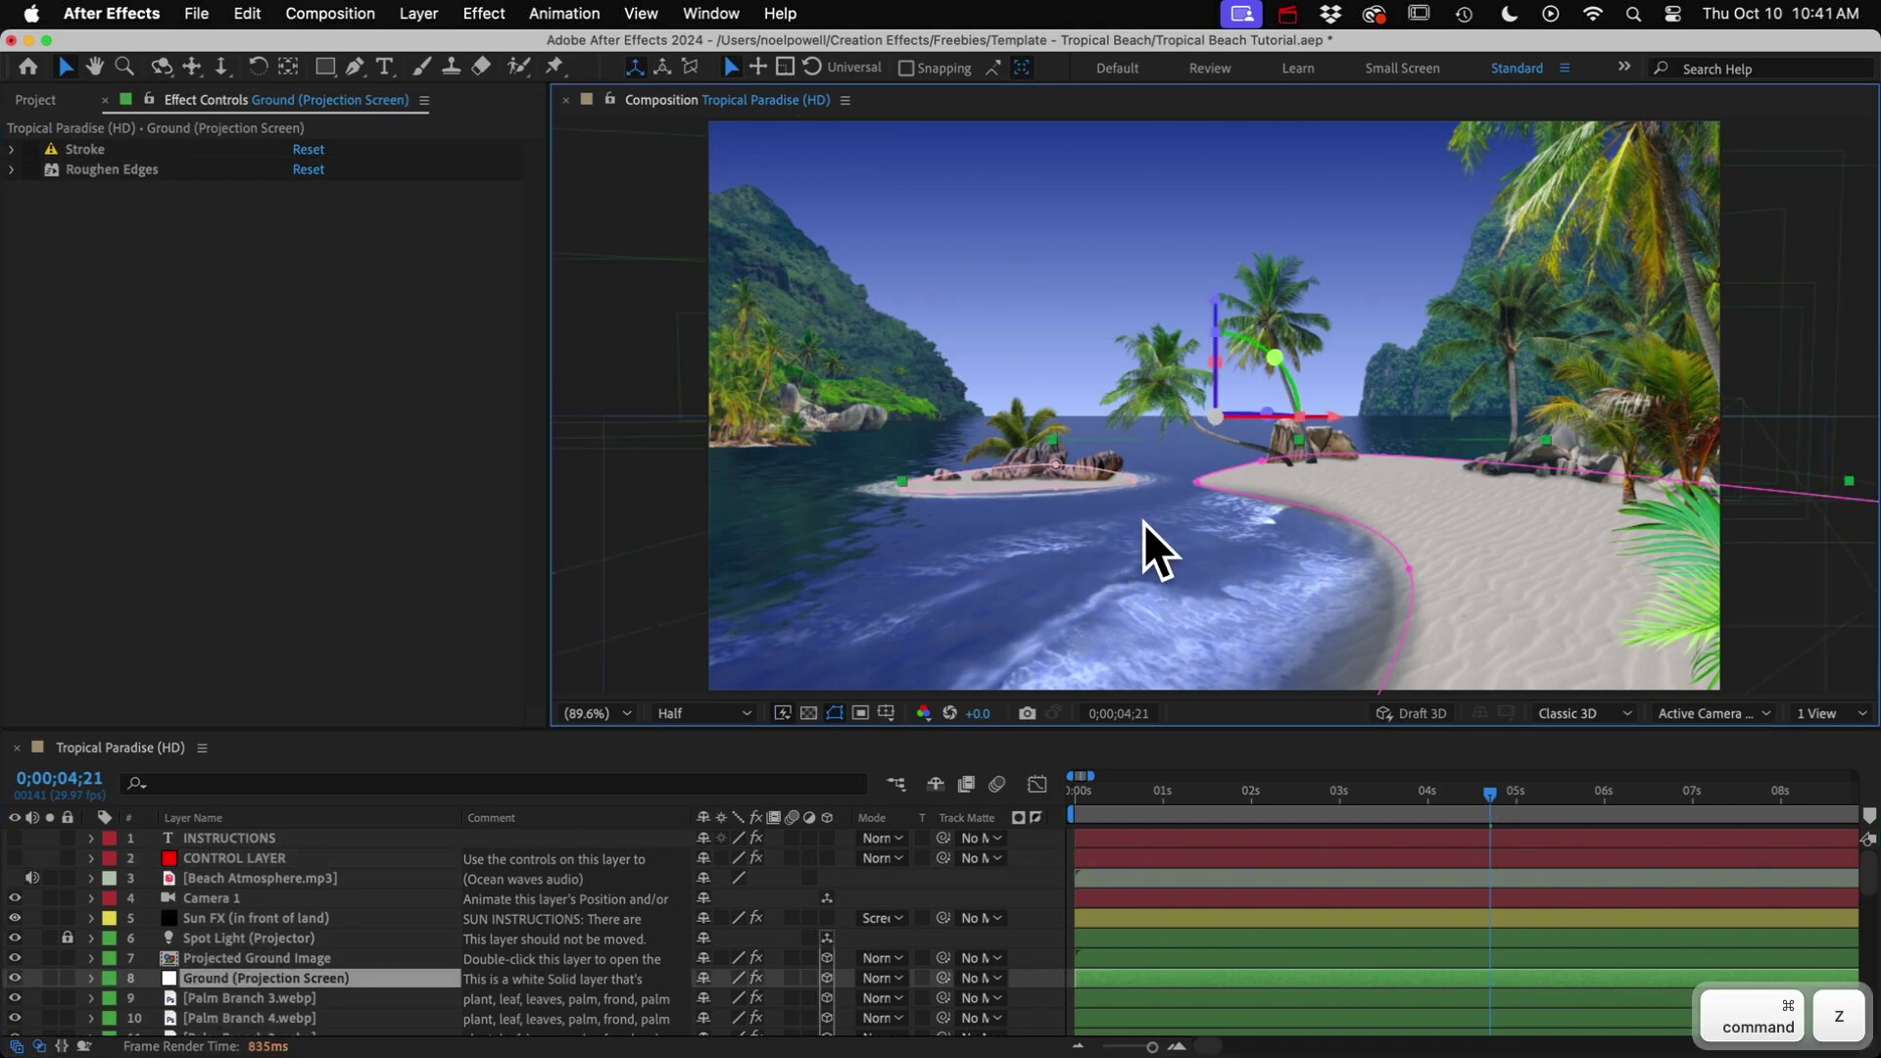
drag(1405, 588, 1025, 365)
key(space)
drag(1113, 651, 1650, 693)
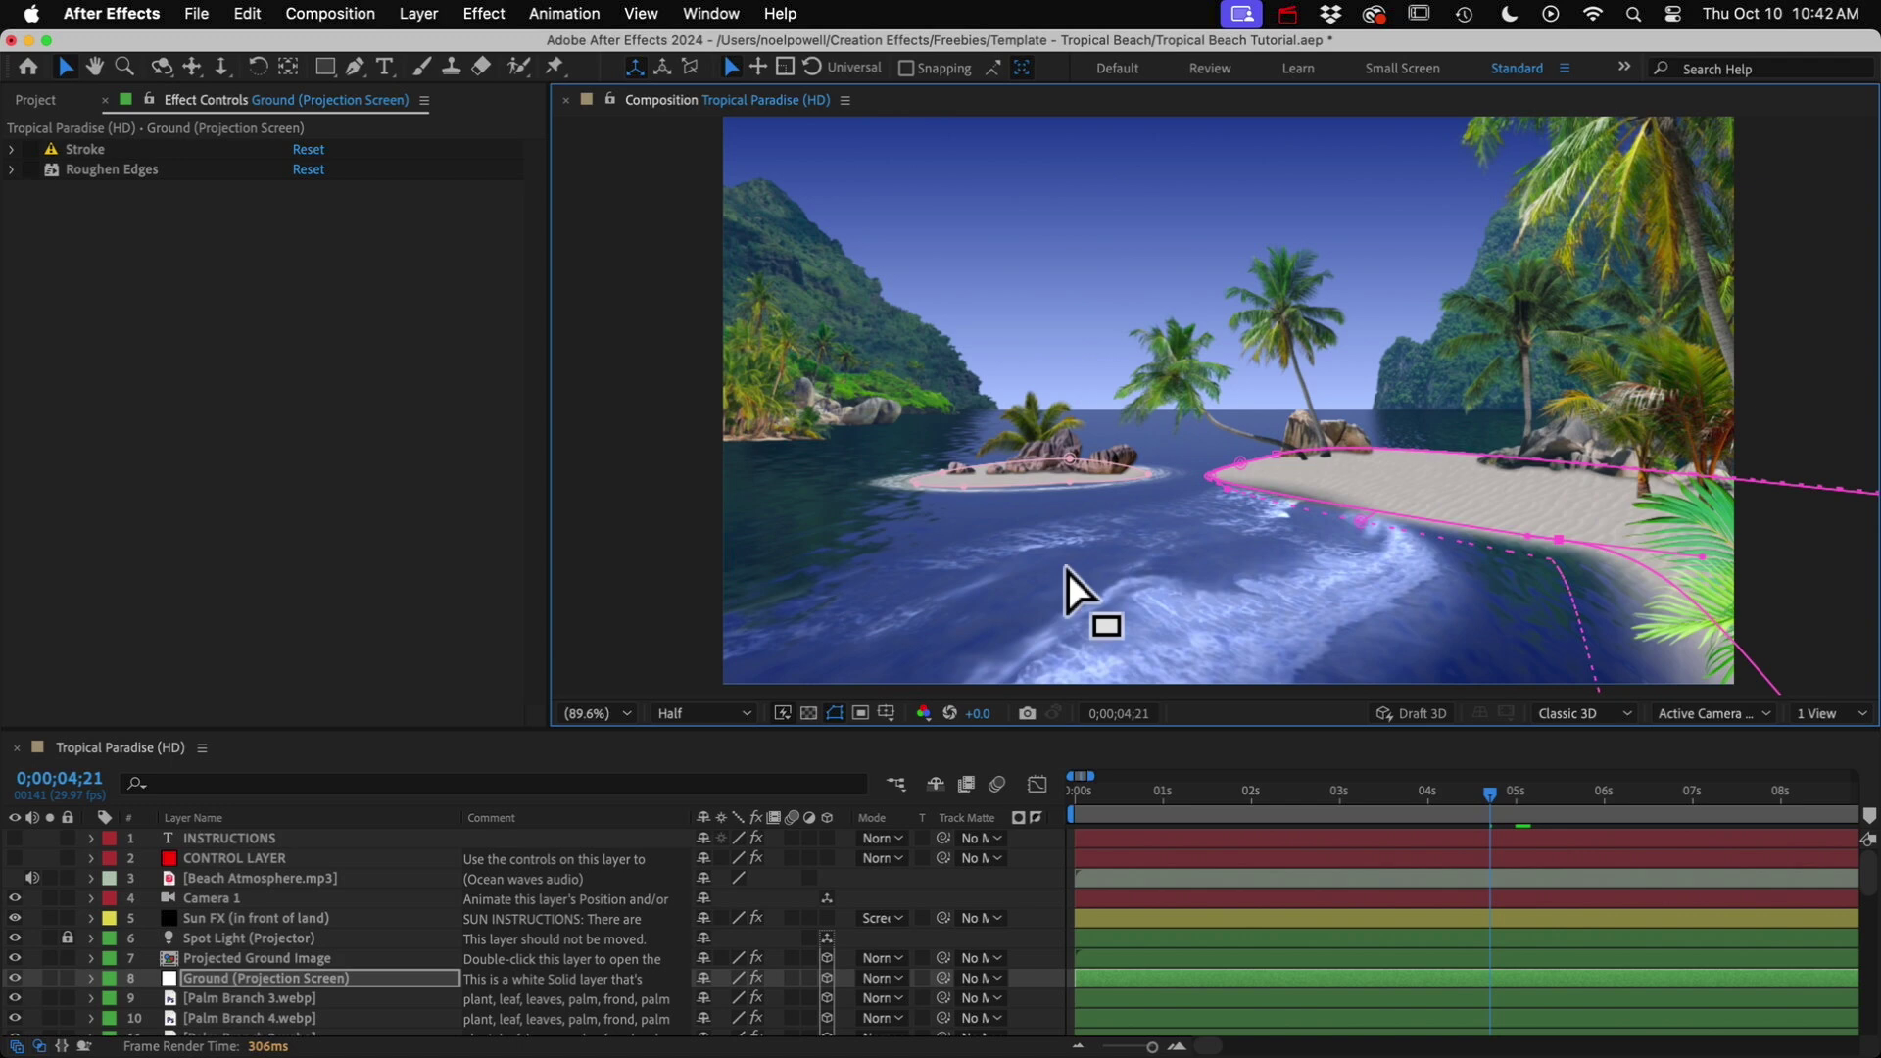
click(246, 860)
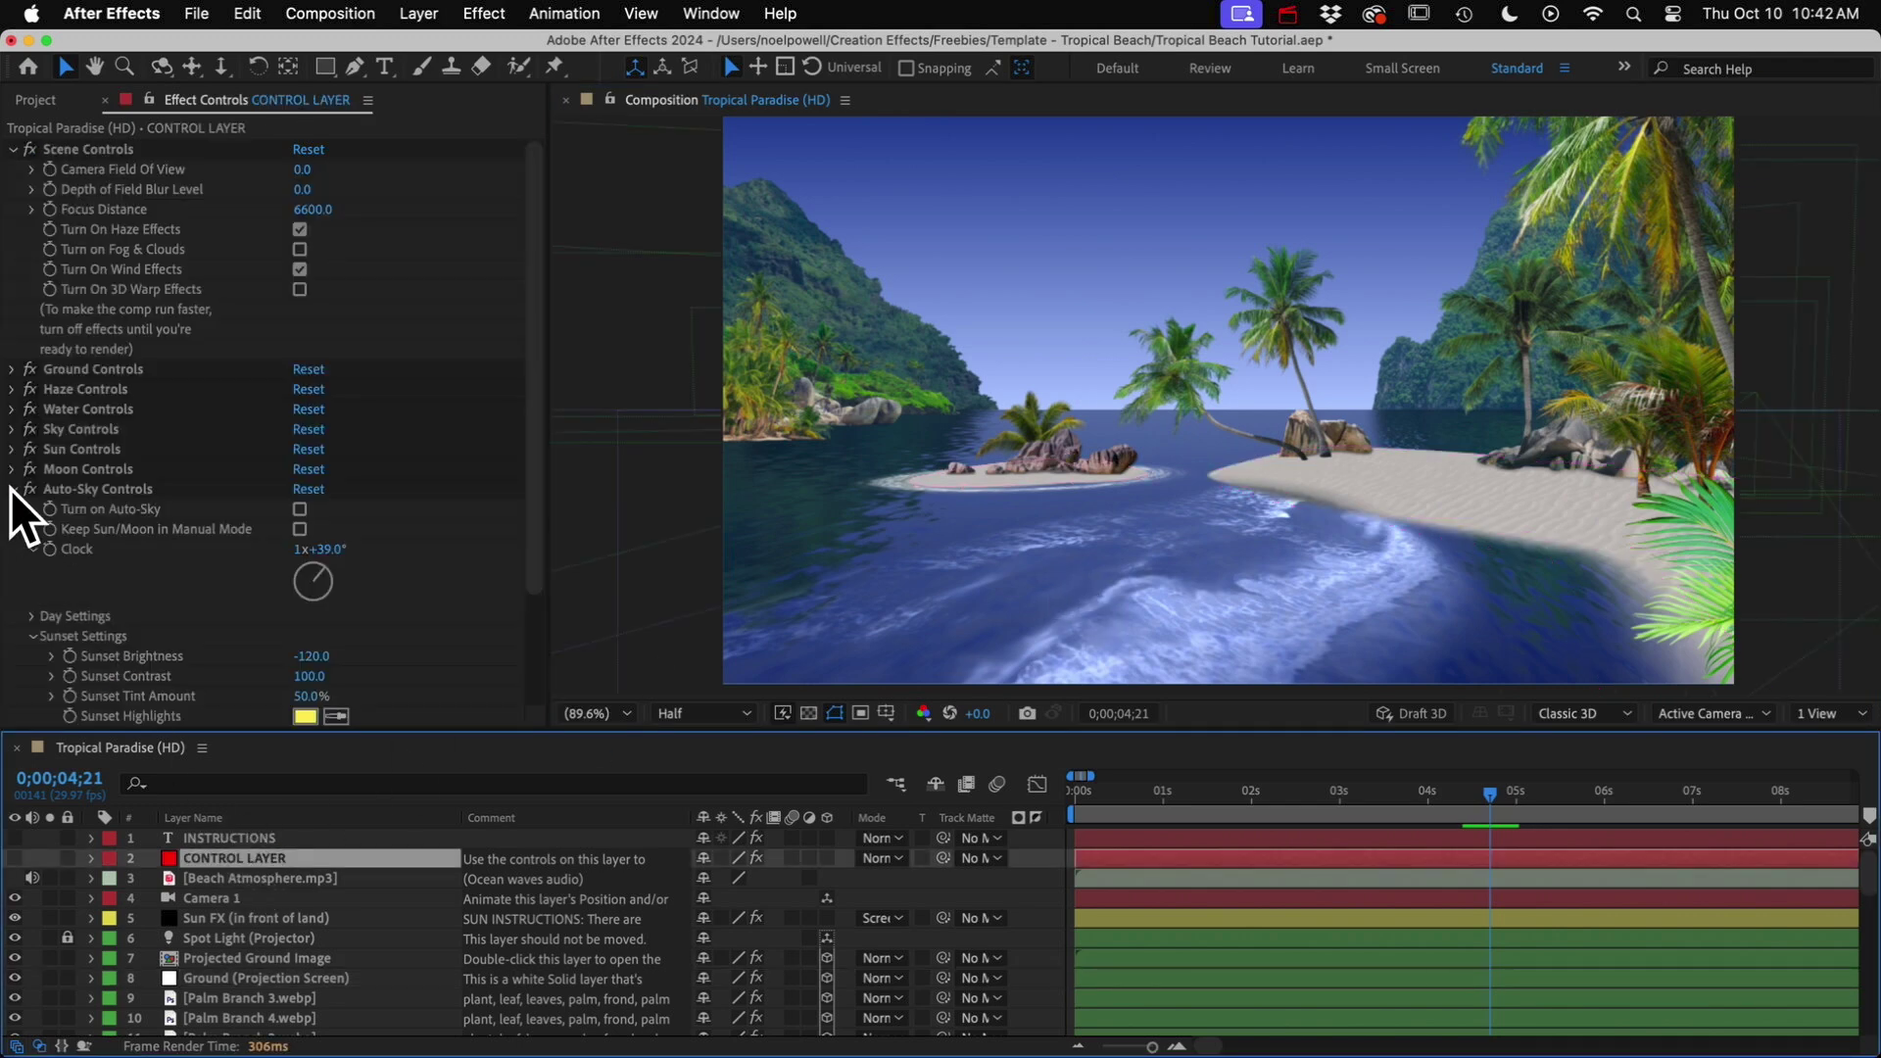
click(63, 410)
- Set the Water Texture Wave Angle to -46°
click(14, 409)
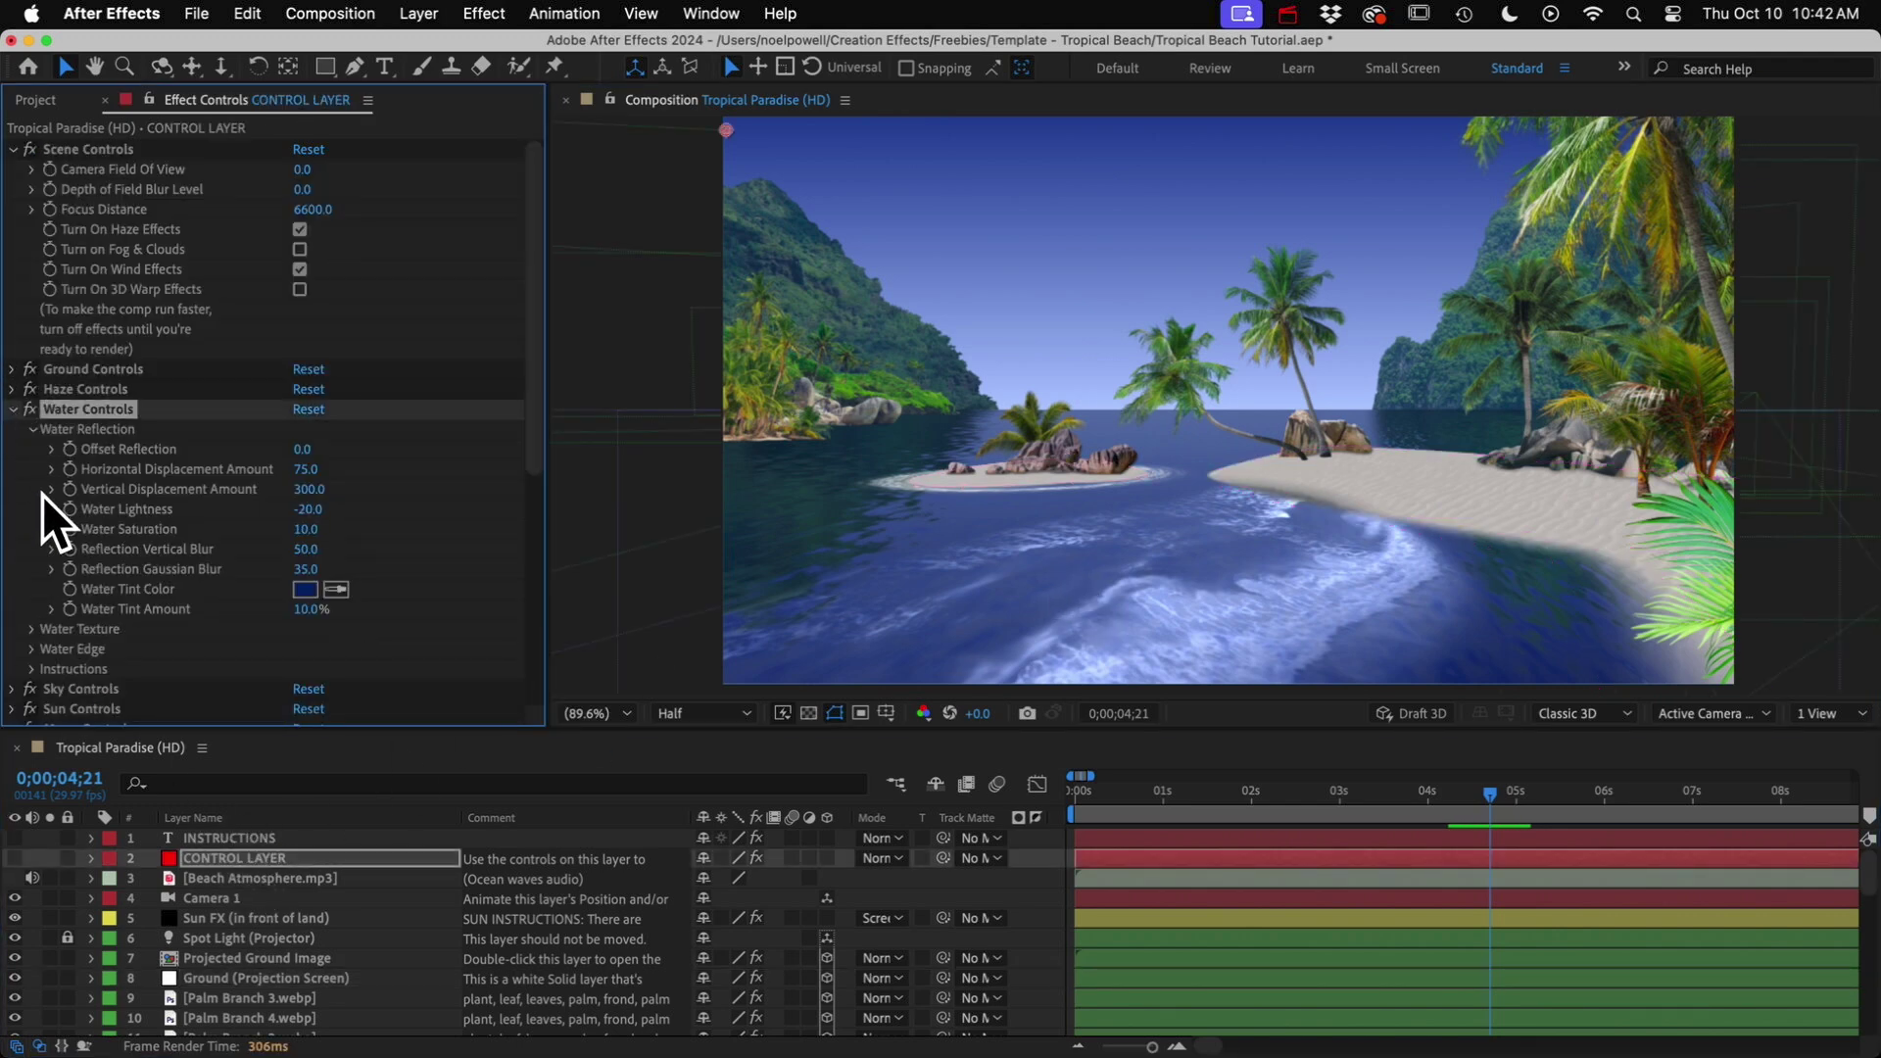
click(32, 629)
scroll(32, 513, down, 3)
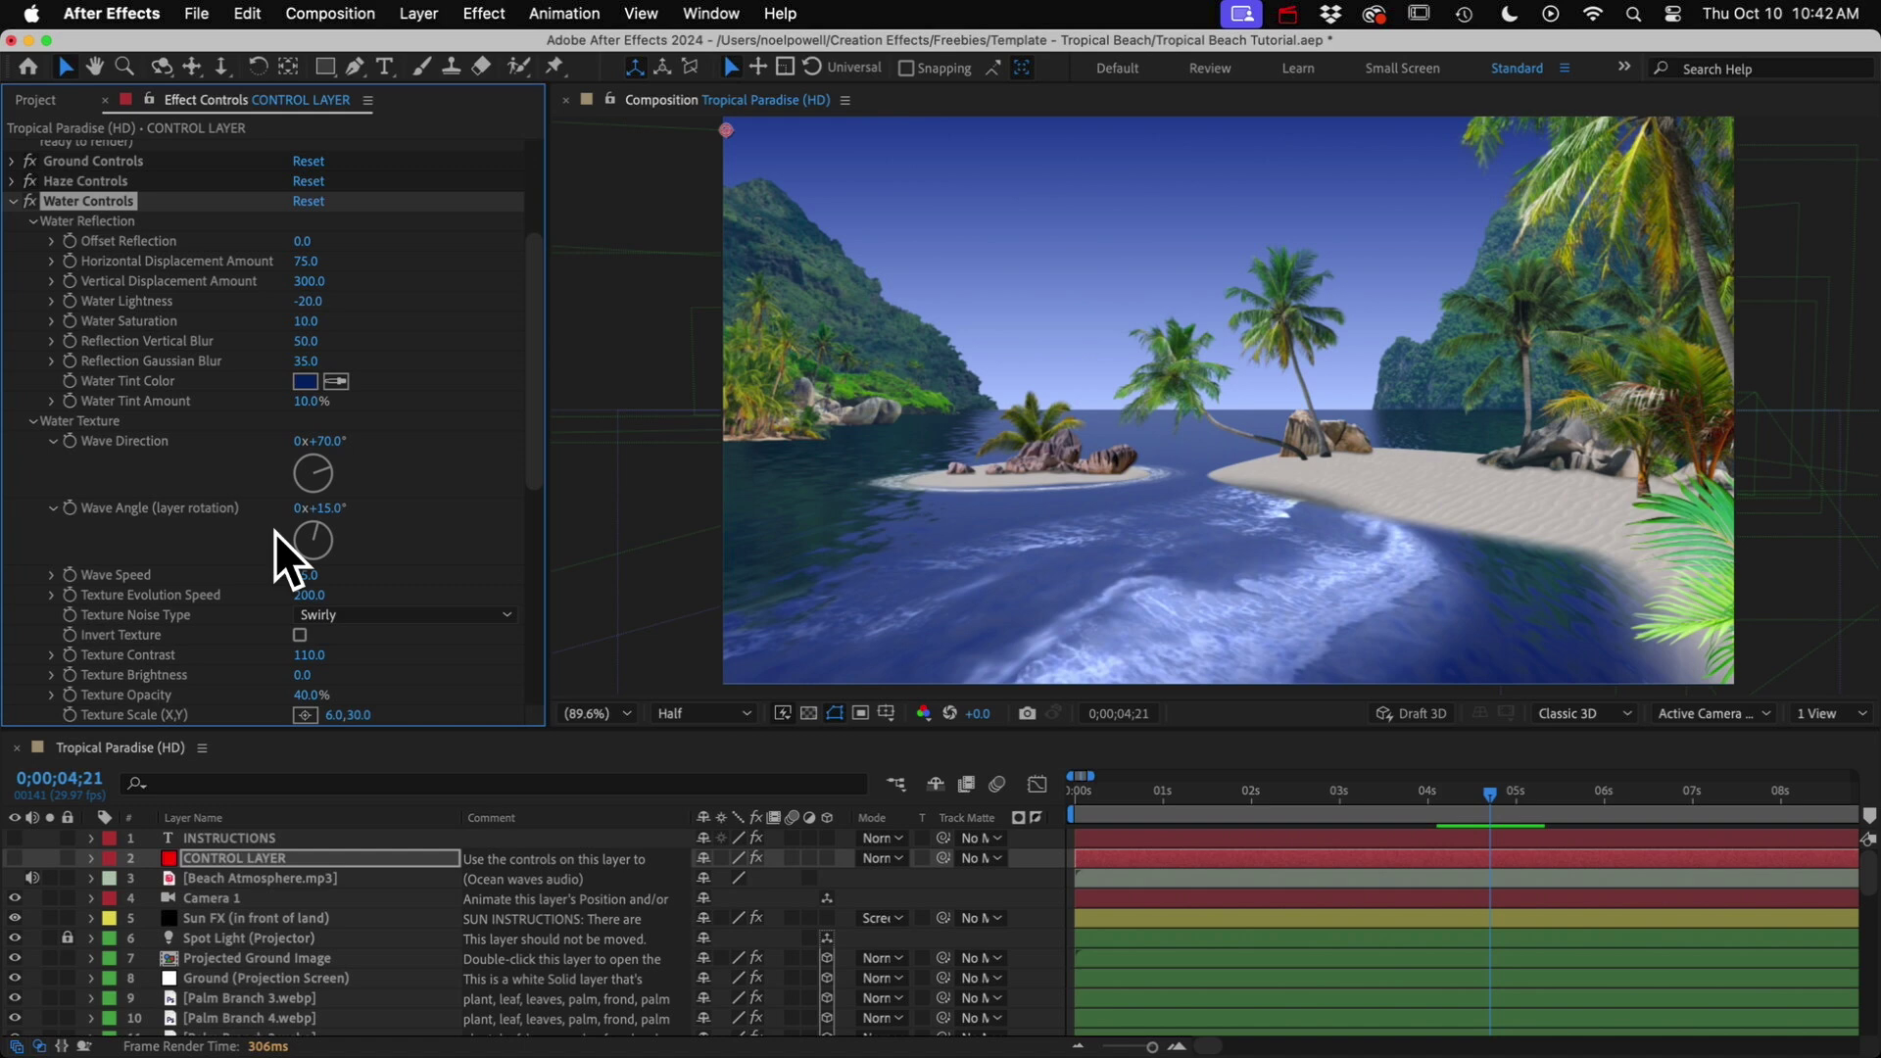
drag(334, 515, 270, 519)
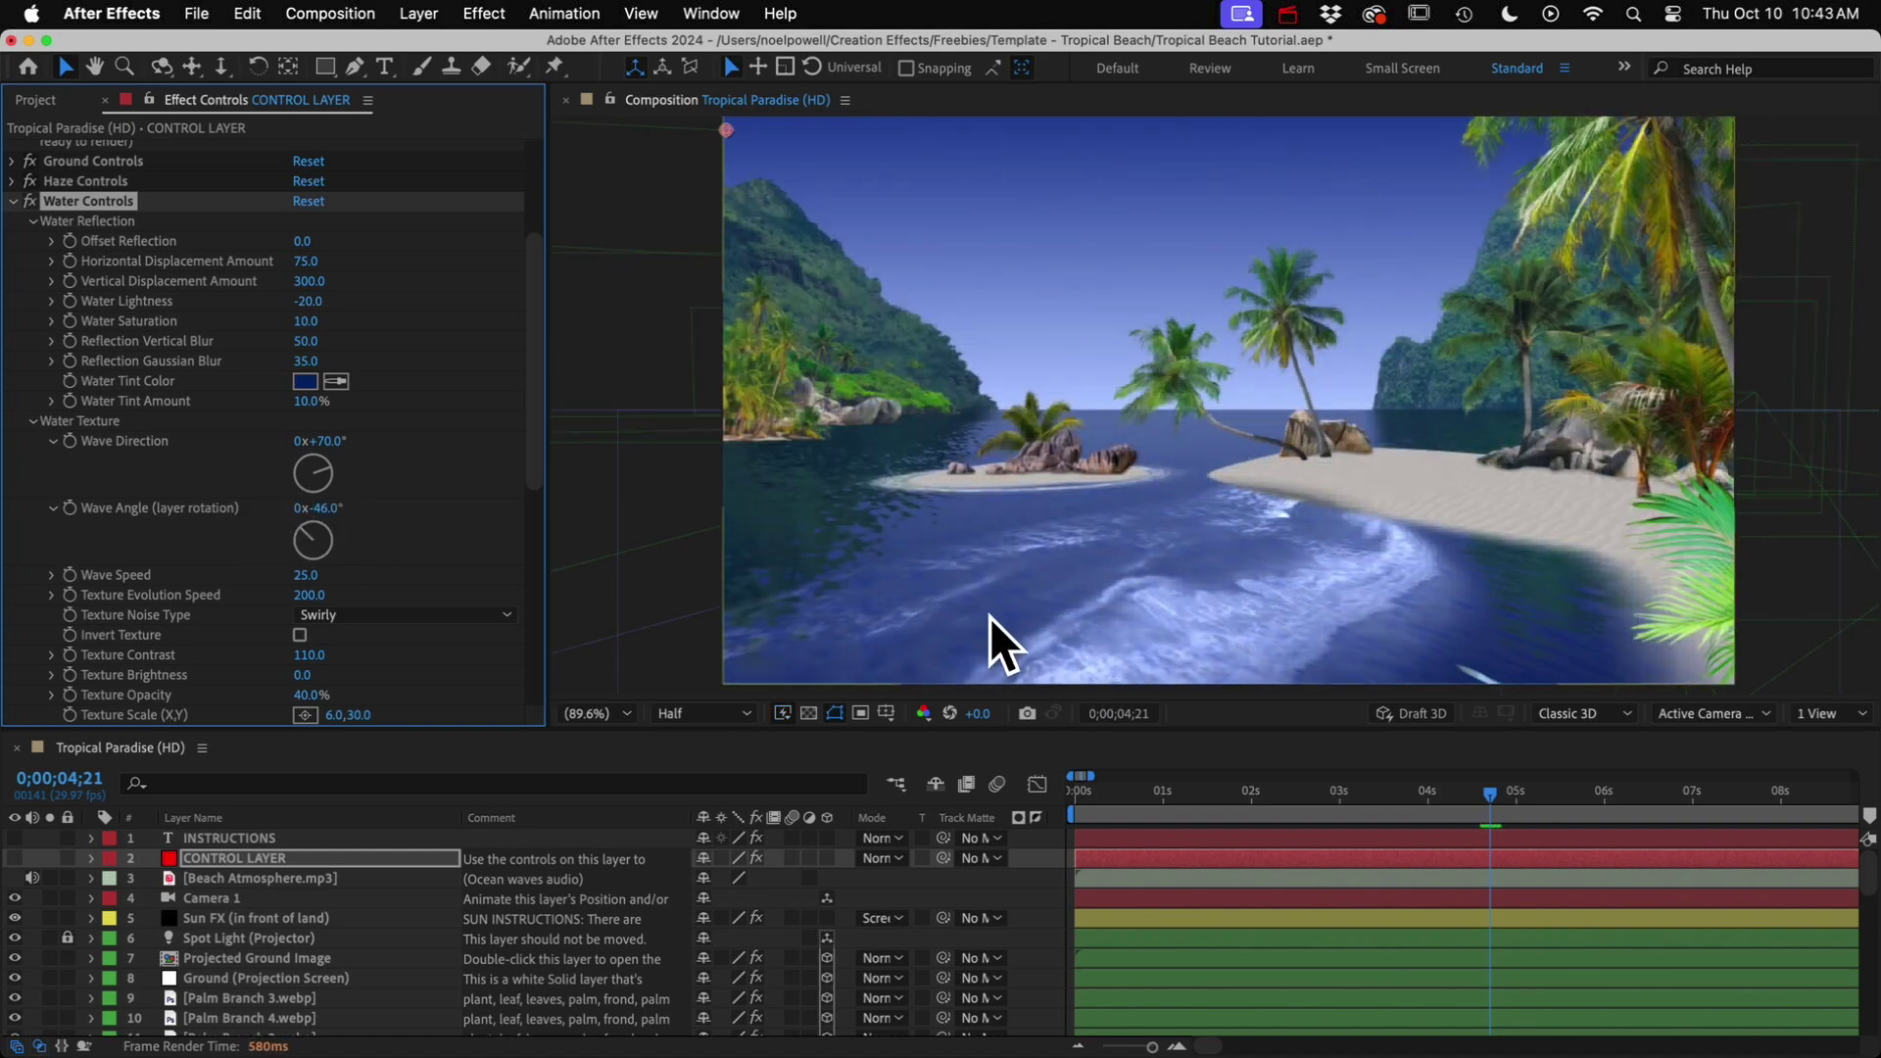
- Rotate the Ocean Surf 4.mp4 layer on Z to about -75°
scroll(220, 1001, down, 8)
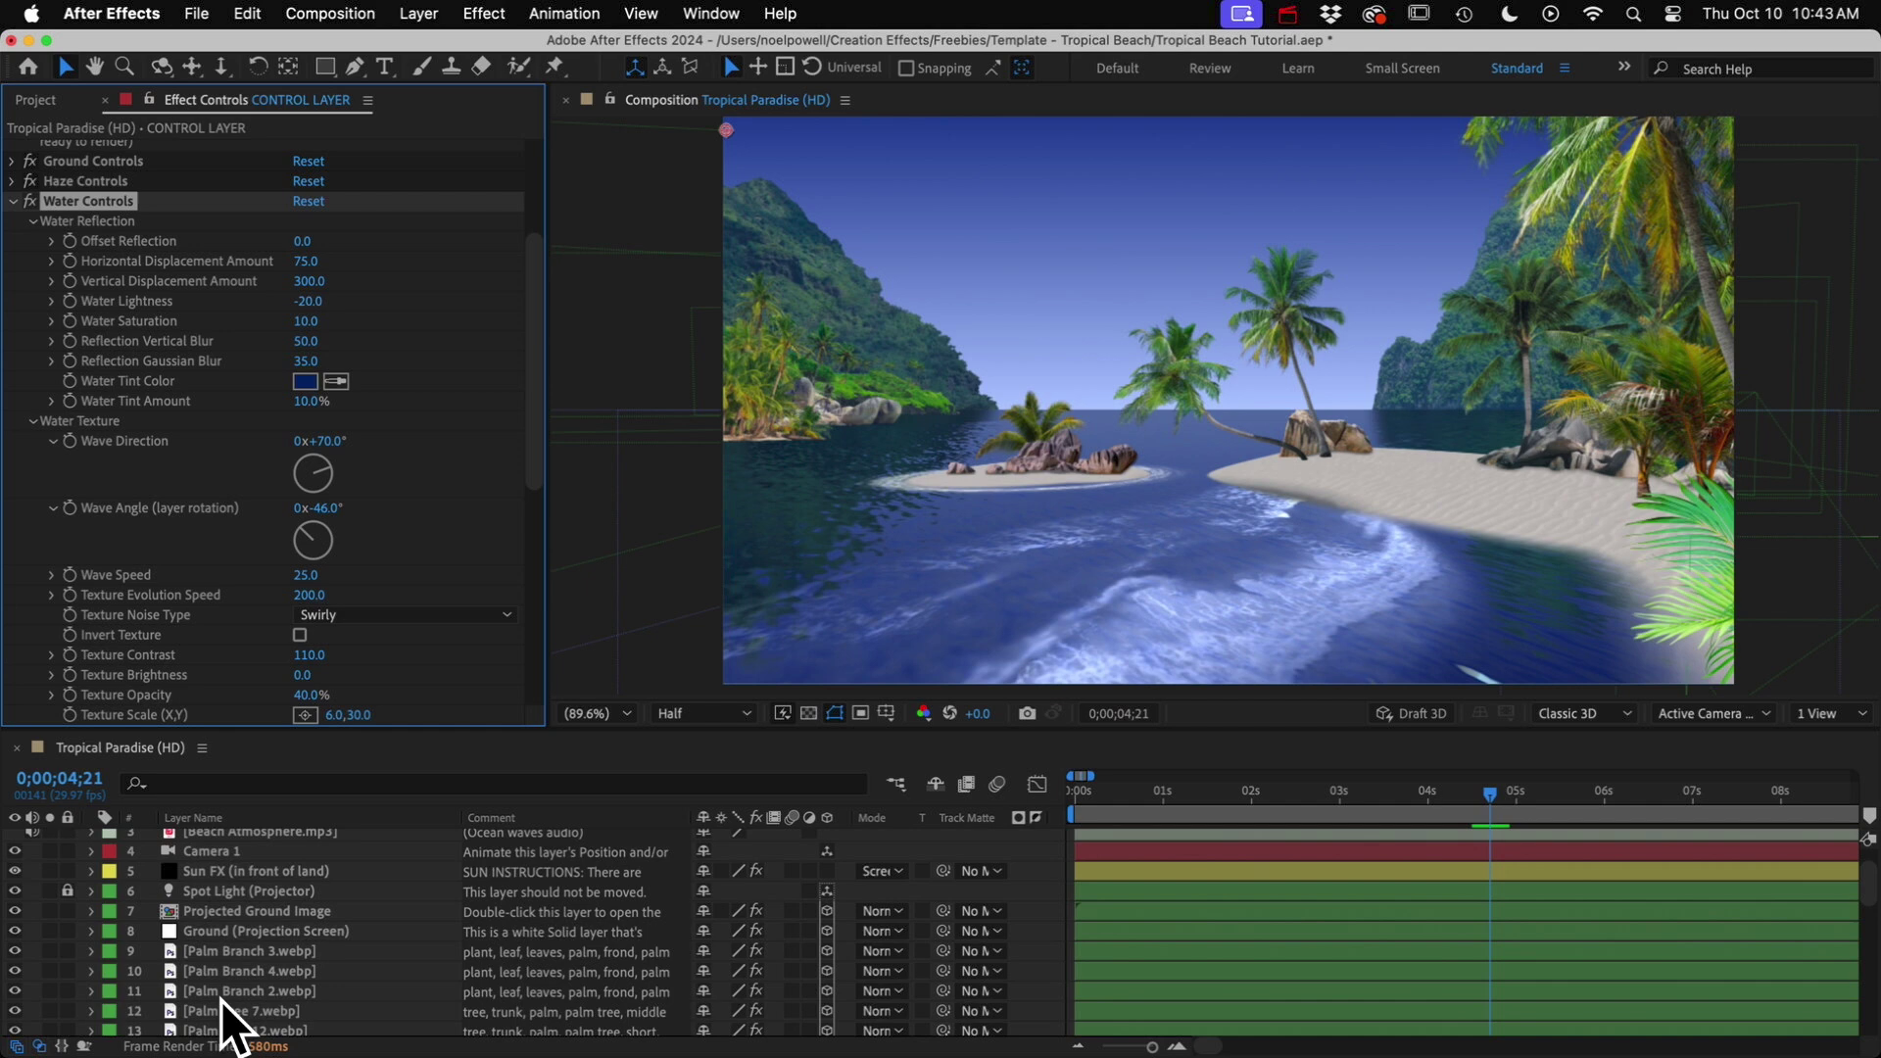
scroll(220, 1002, down, 5)
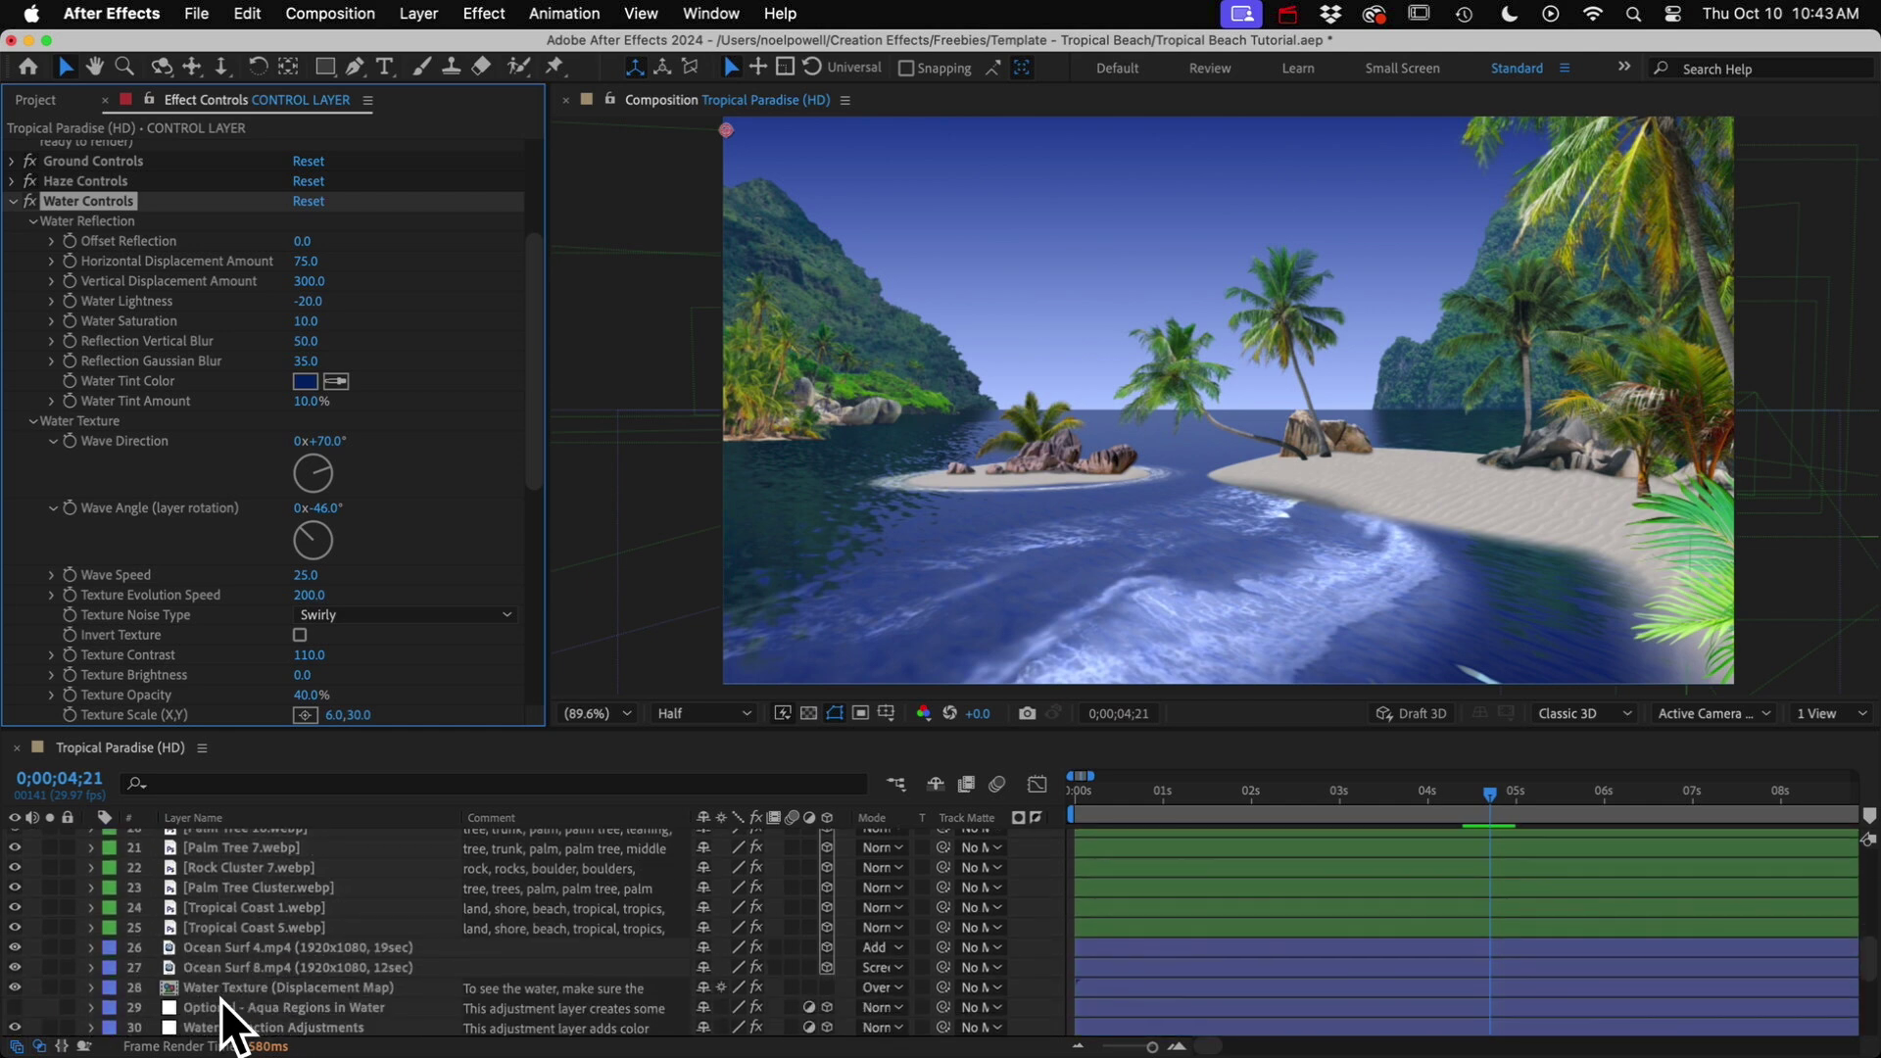
click(225, 890)
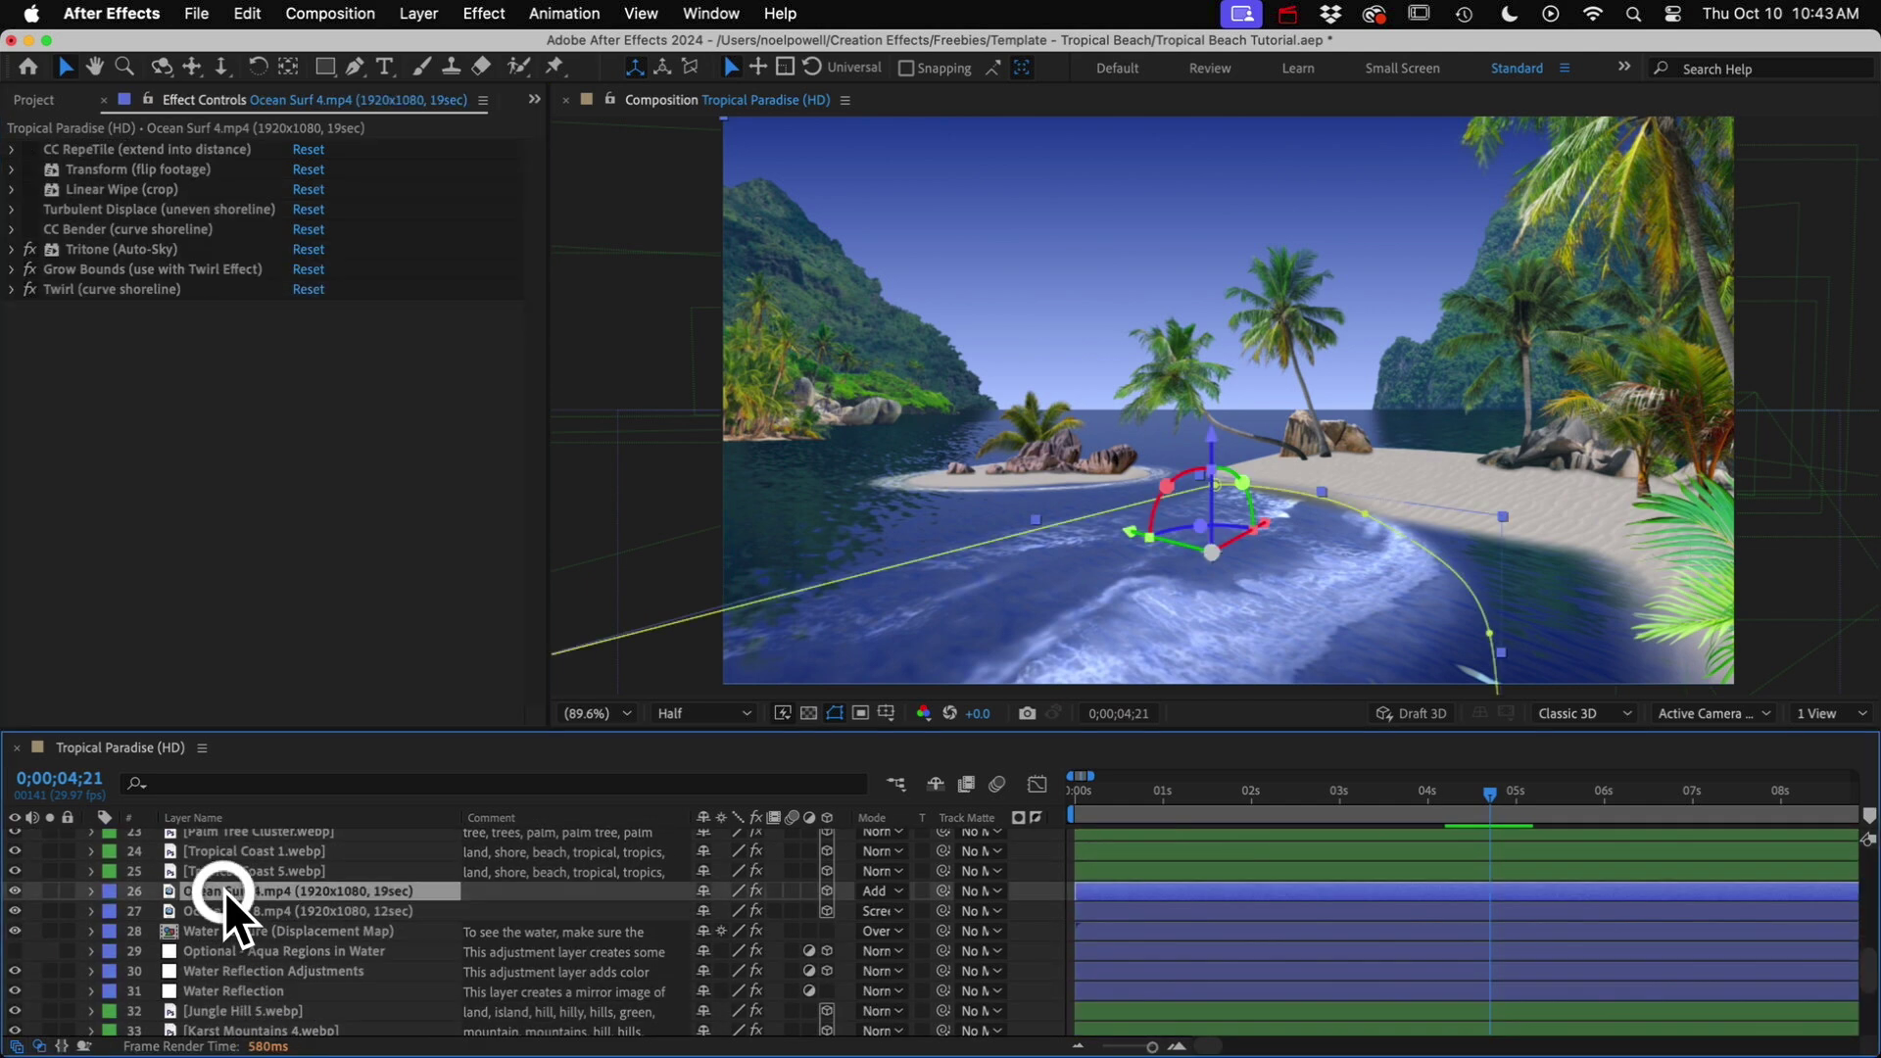
drag(1203, 527, 1119, 549)
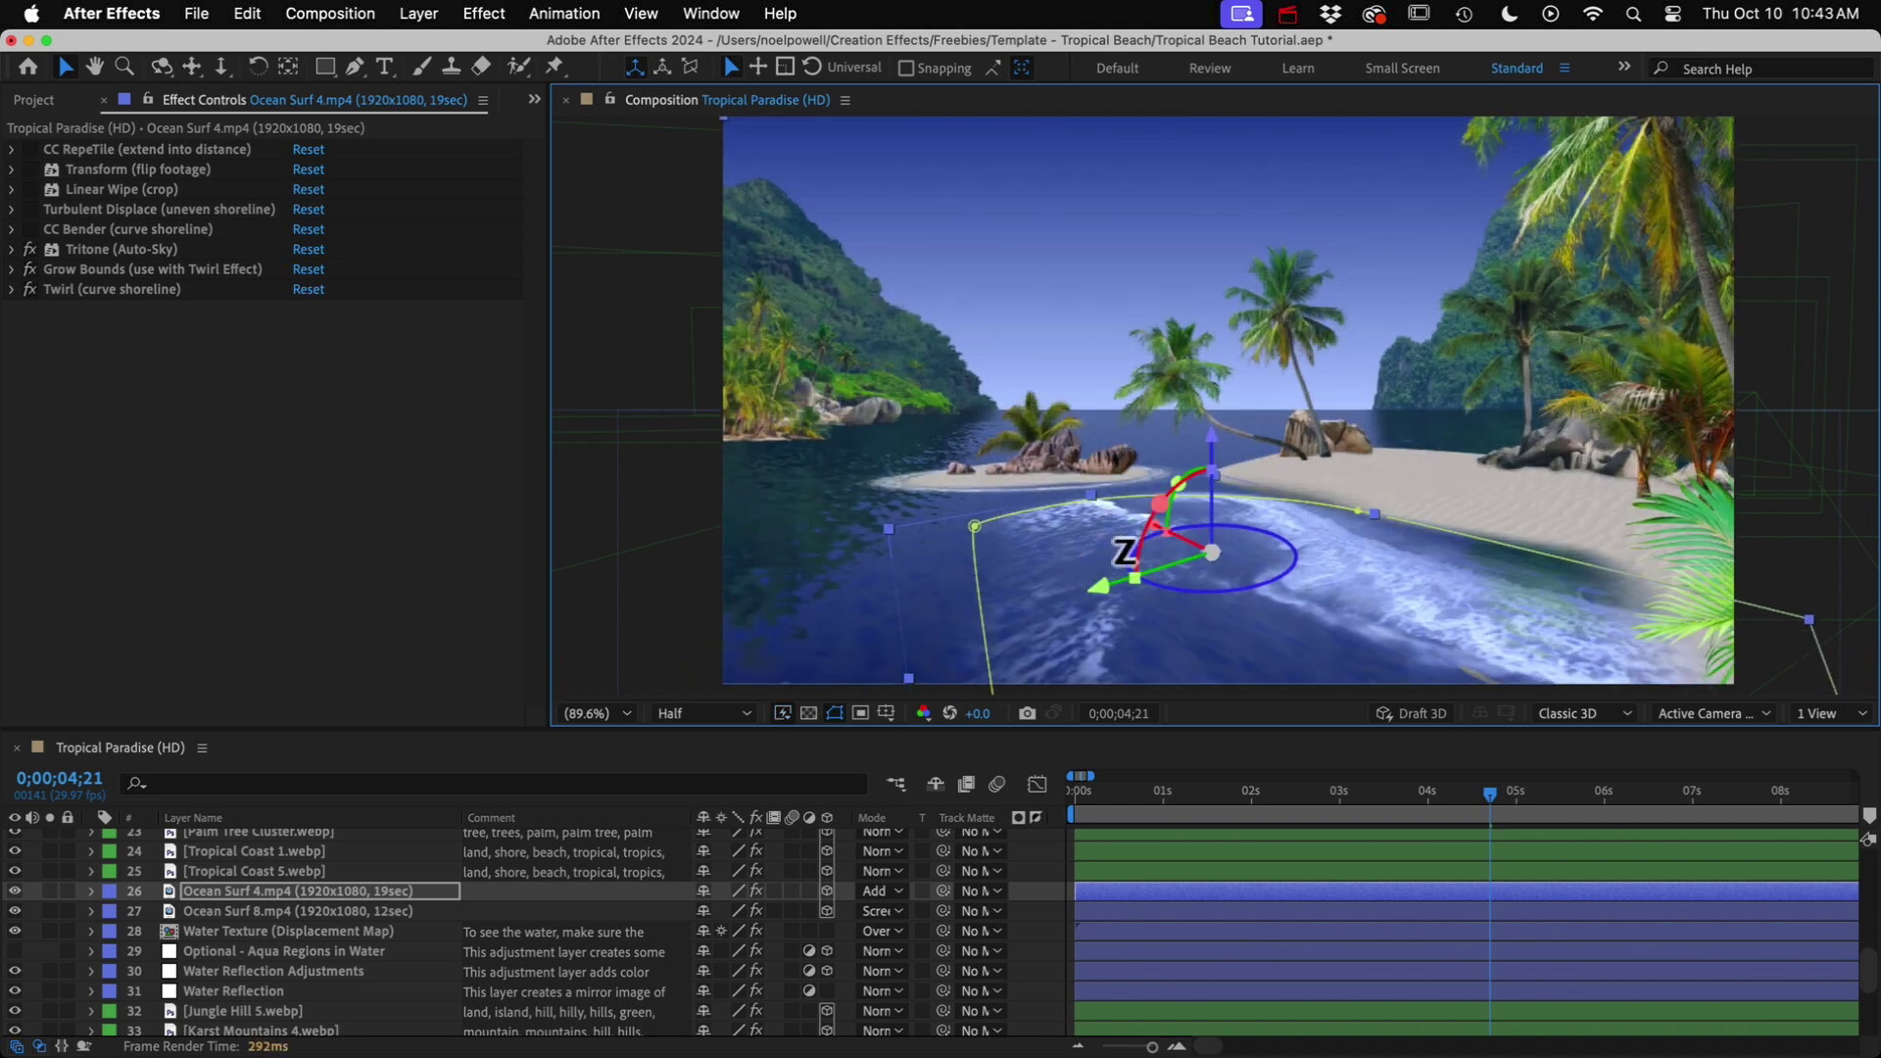
scroll(222, 896, up, 10)
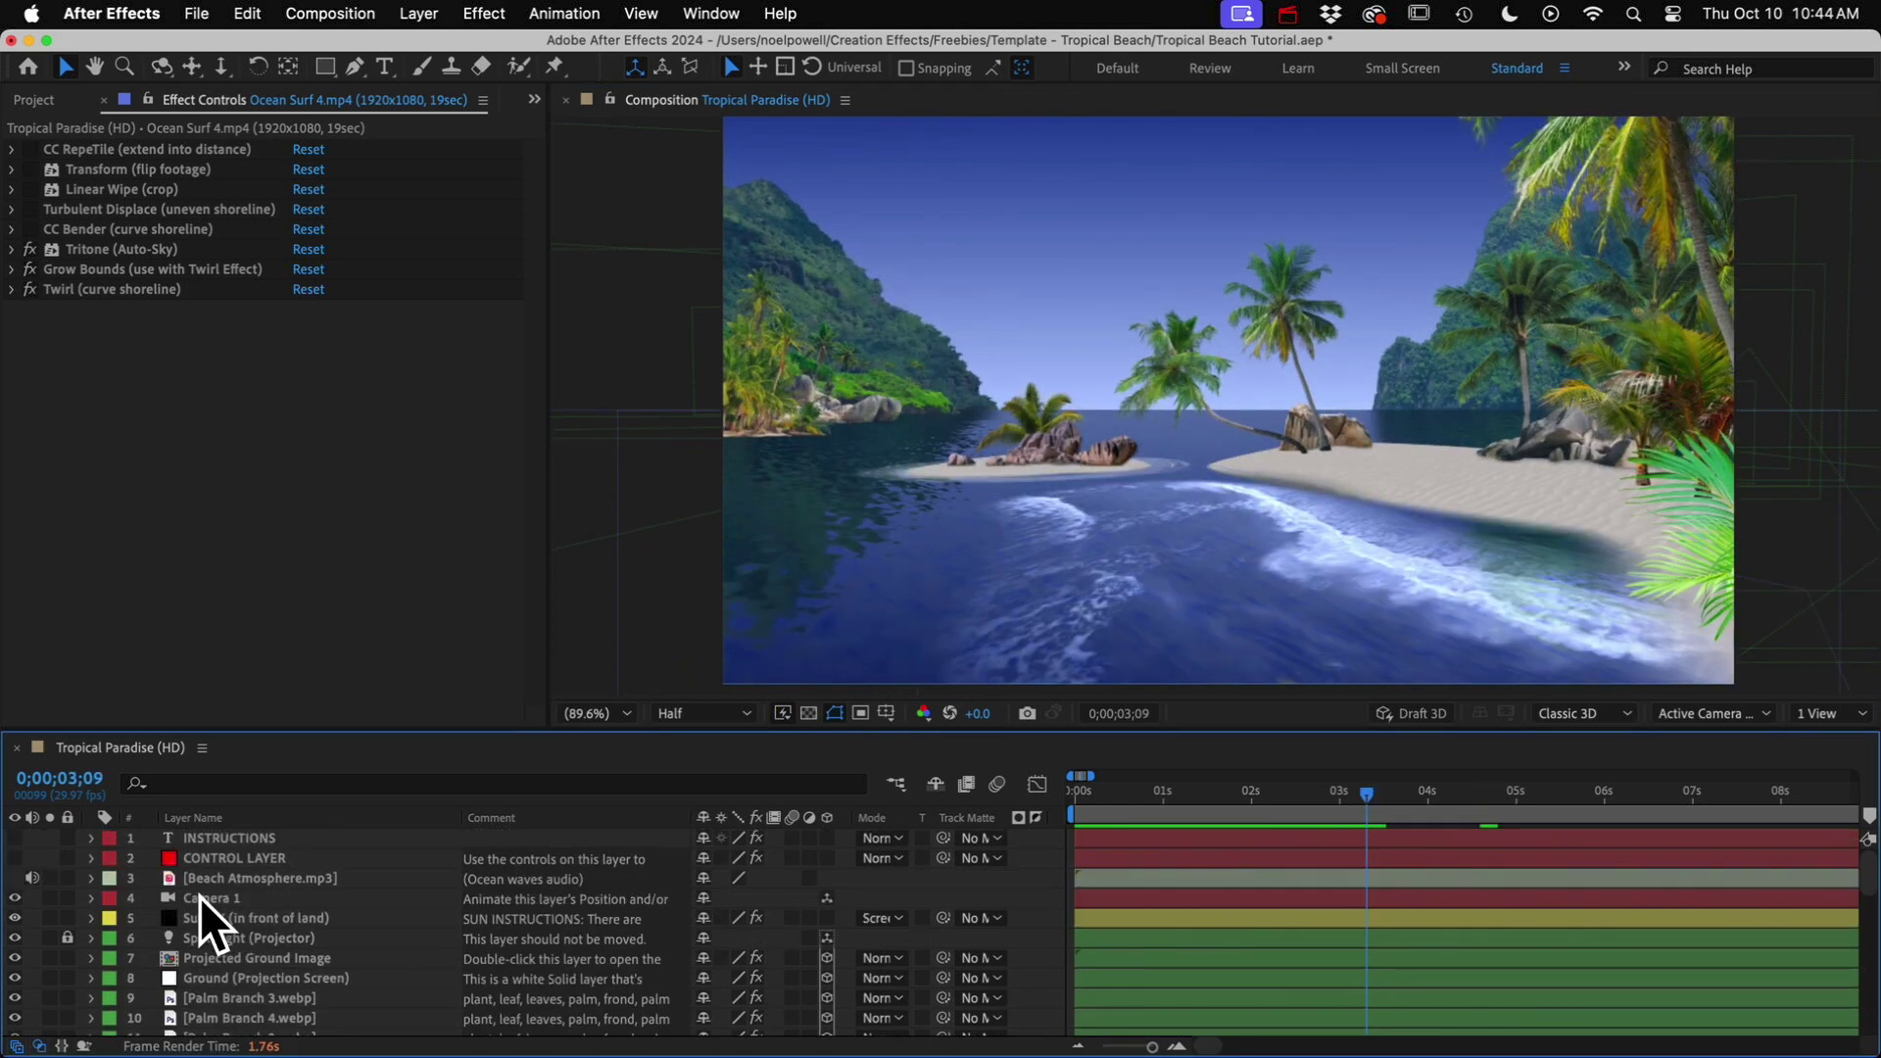
- Pan Camera 1 sideways toward the right-hand palm trees, keyframing it at 0;00;03;09
click(201, 897)
key(u)
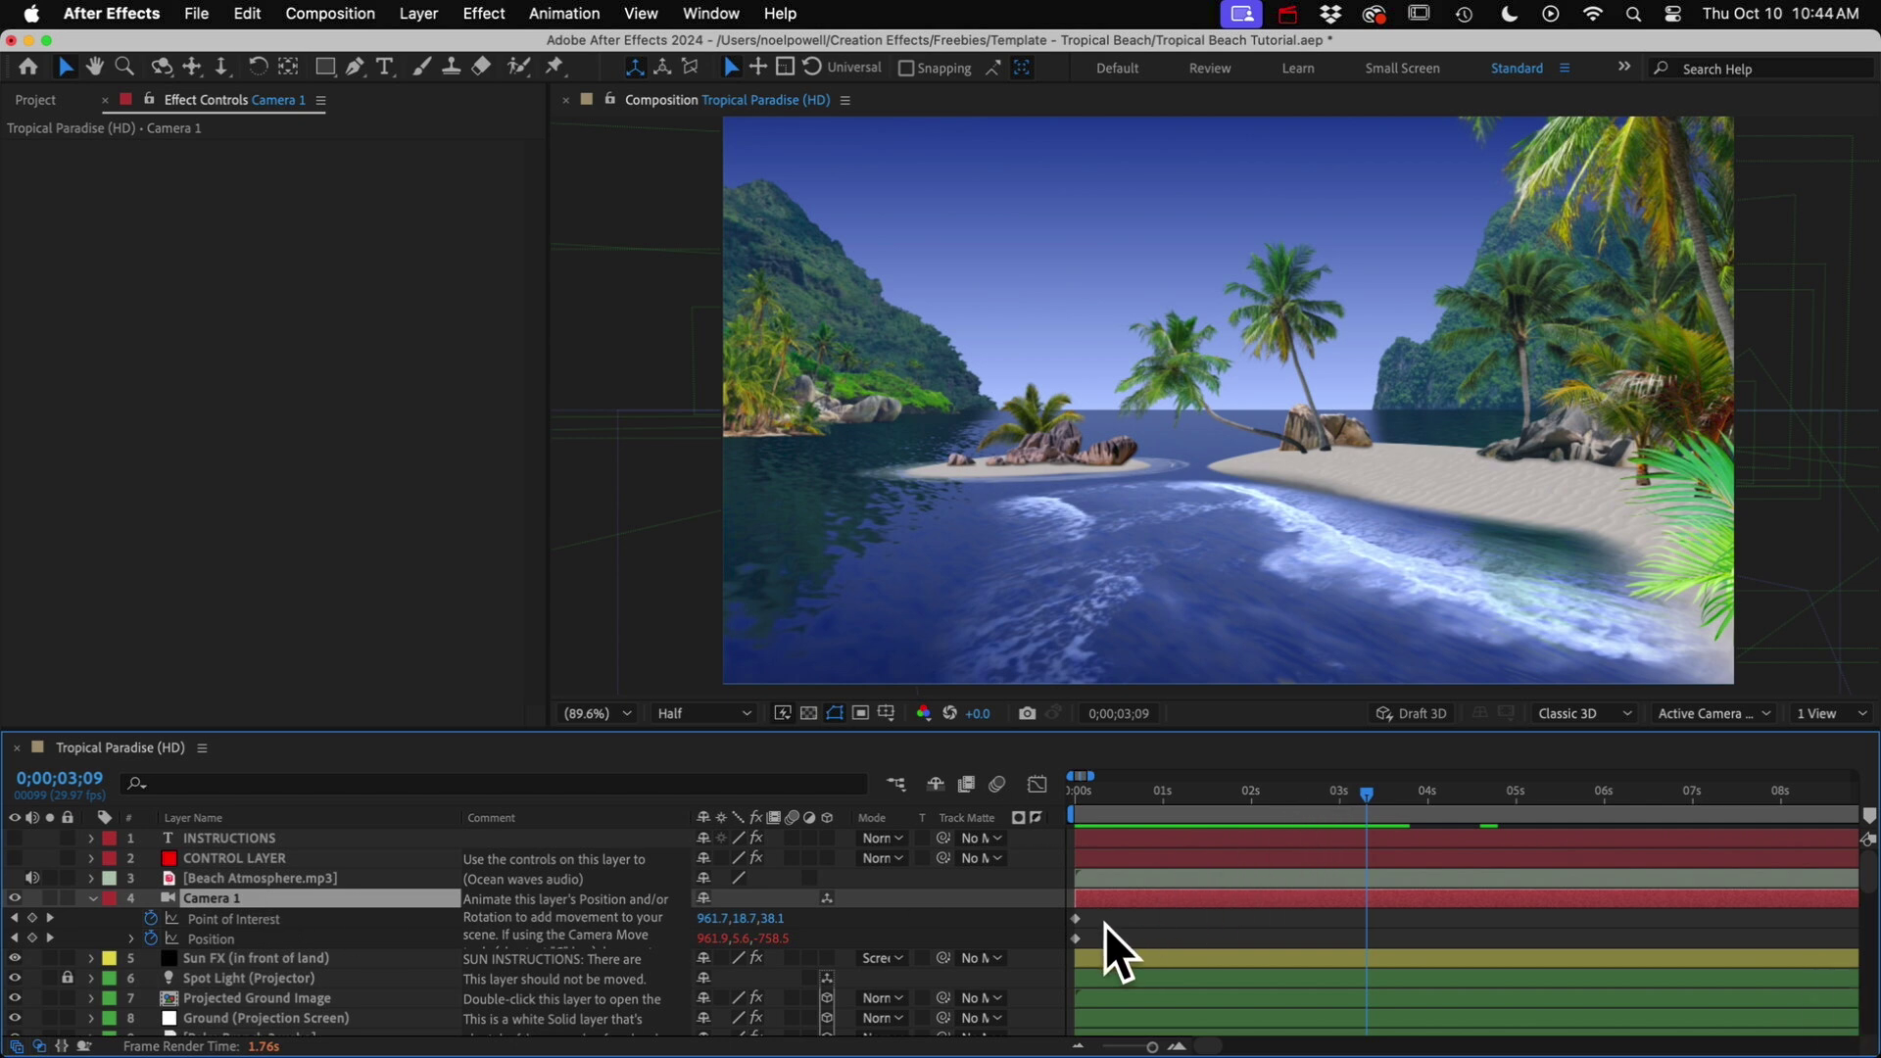
key(minus)
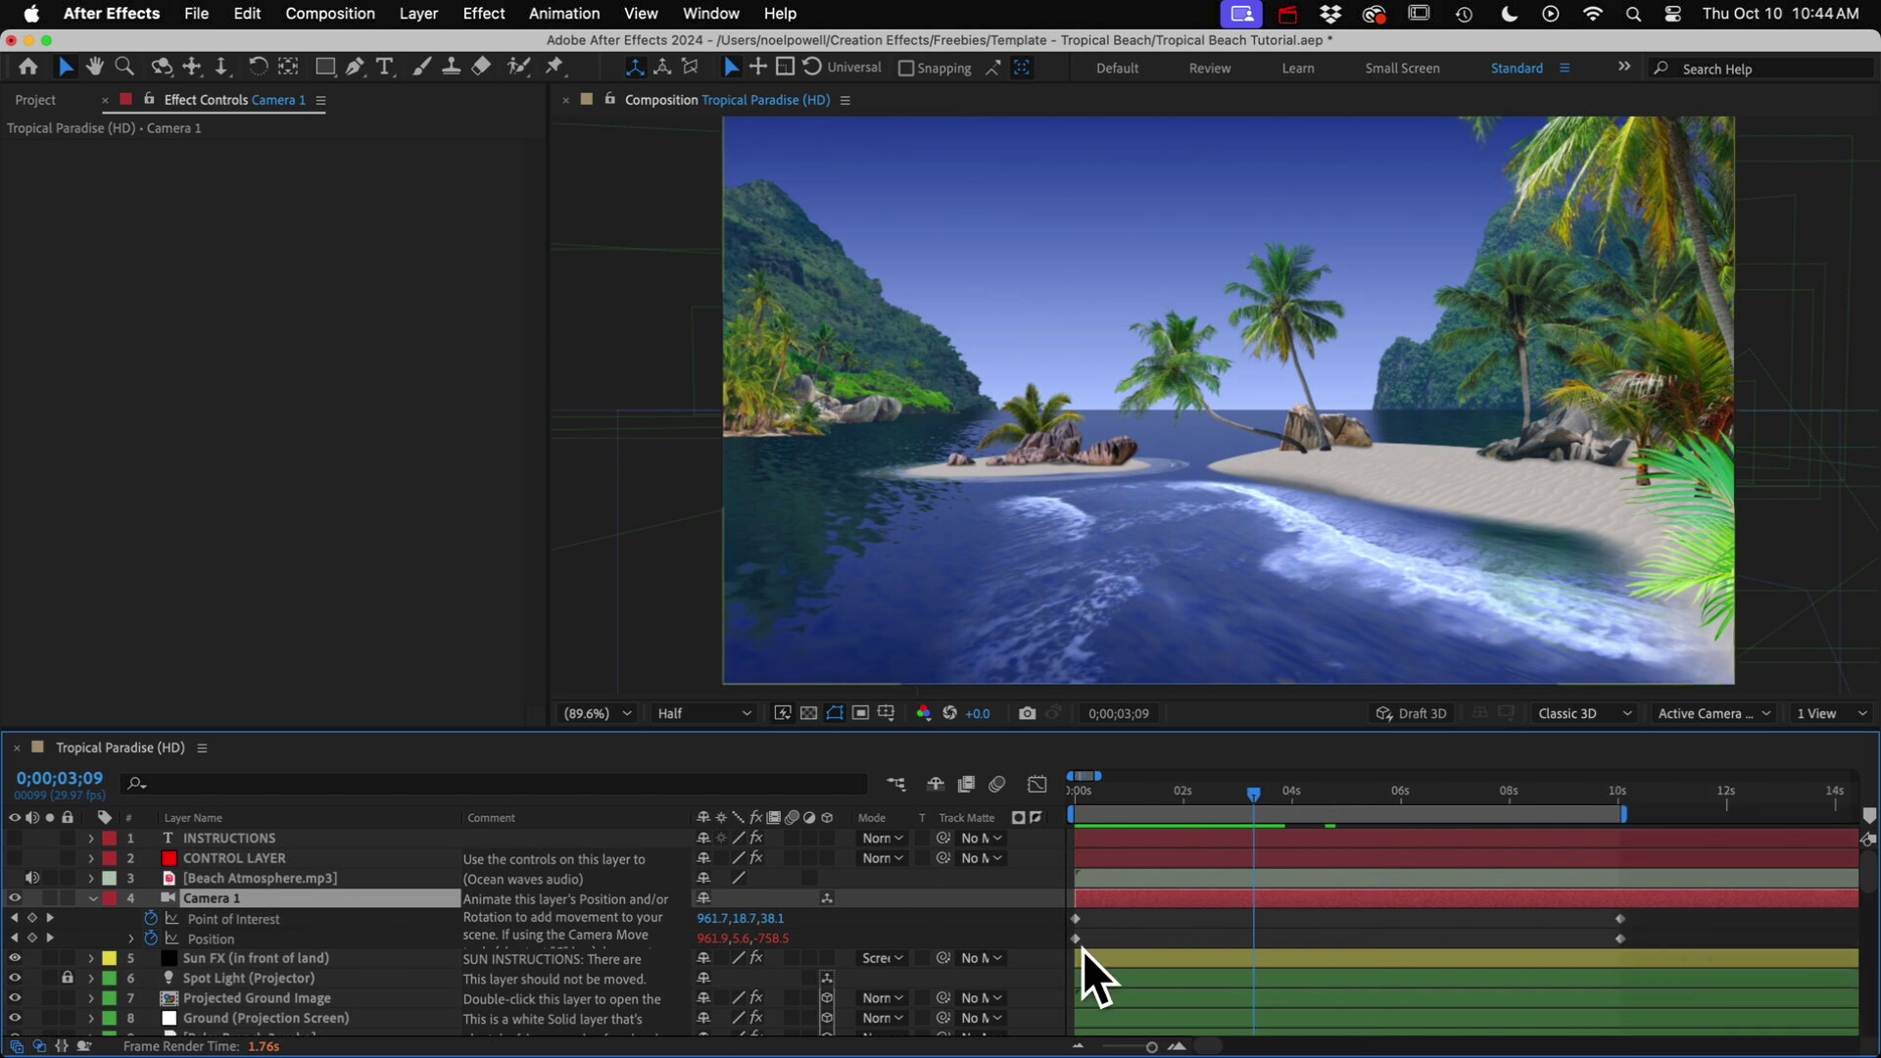
key(c)
key(c)
key(c)
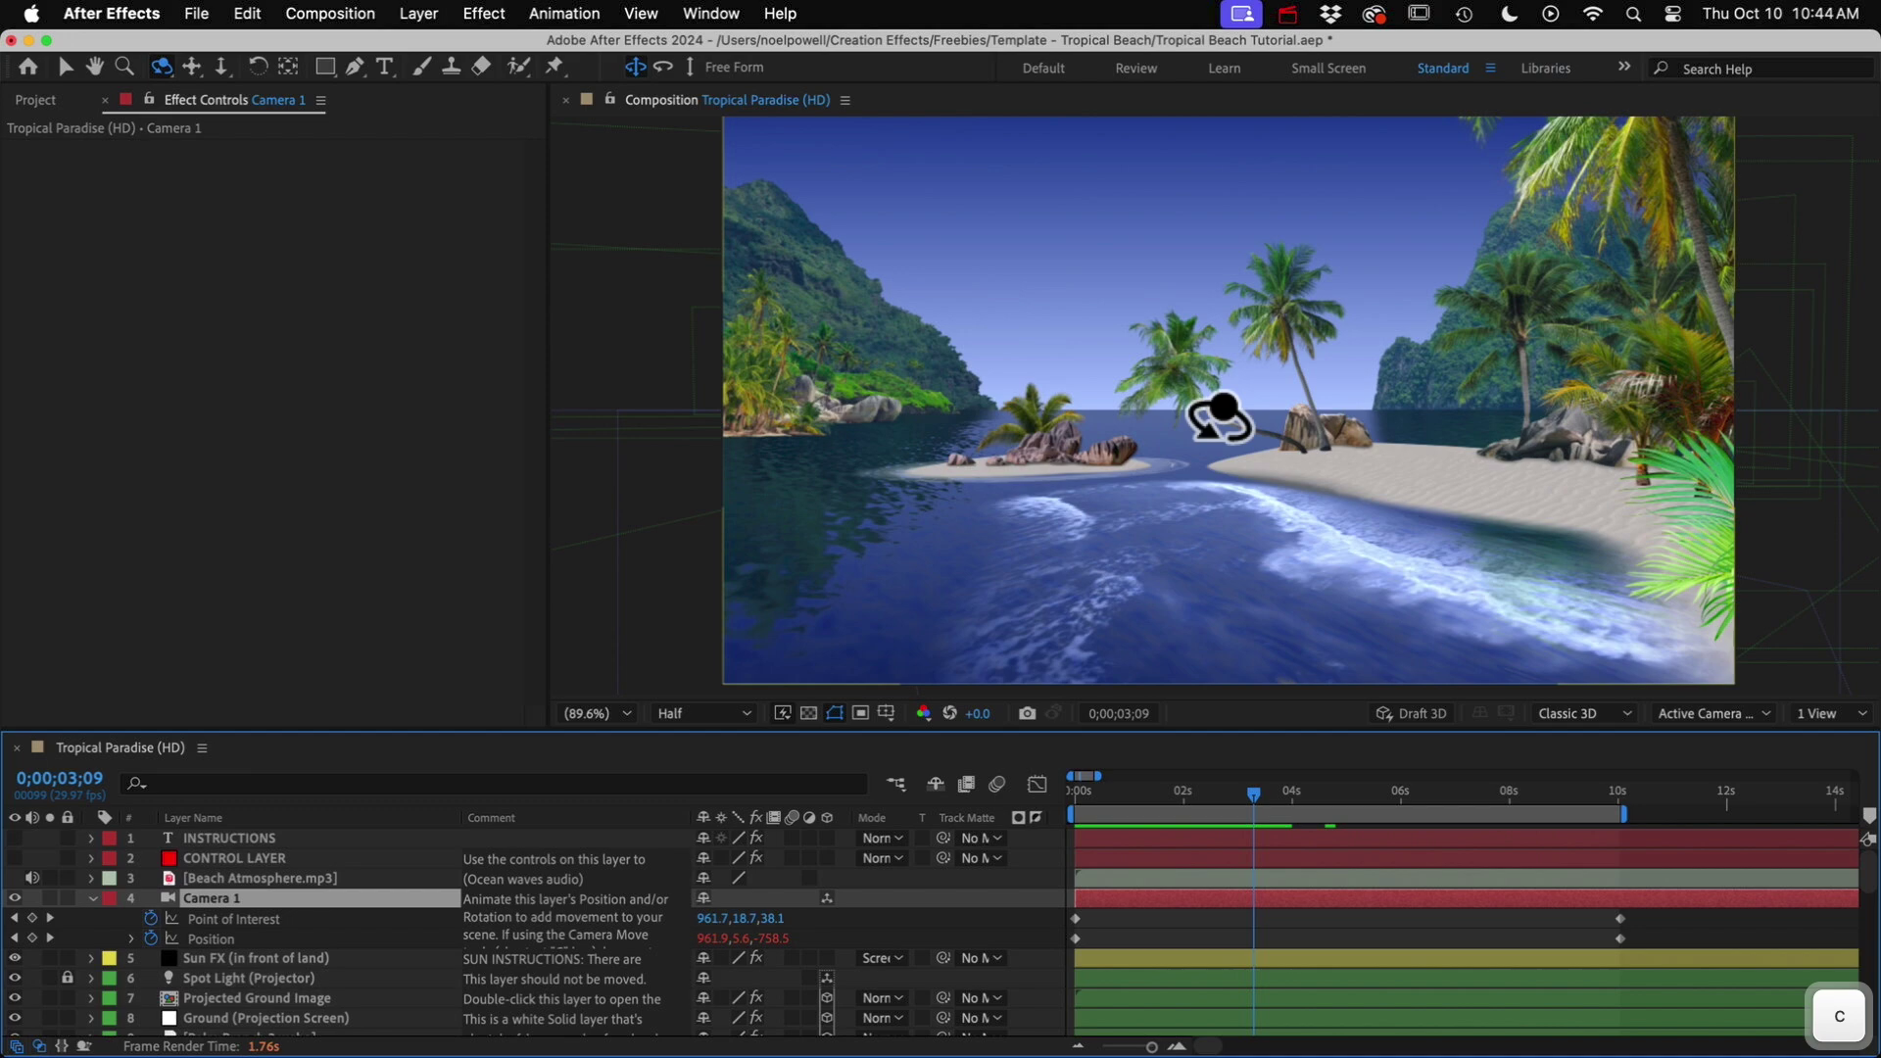
drag(1223, 424, 1212, 255)
key(super+z)
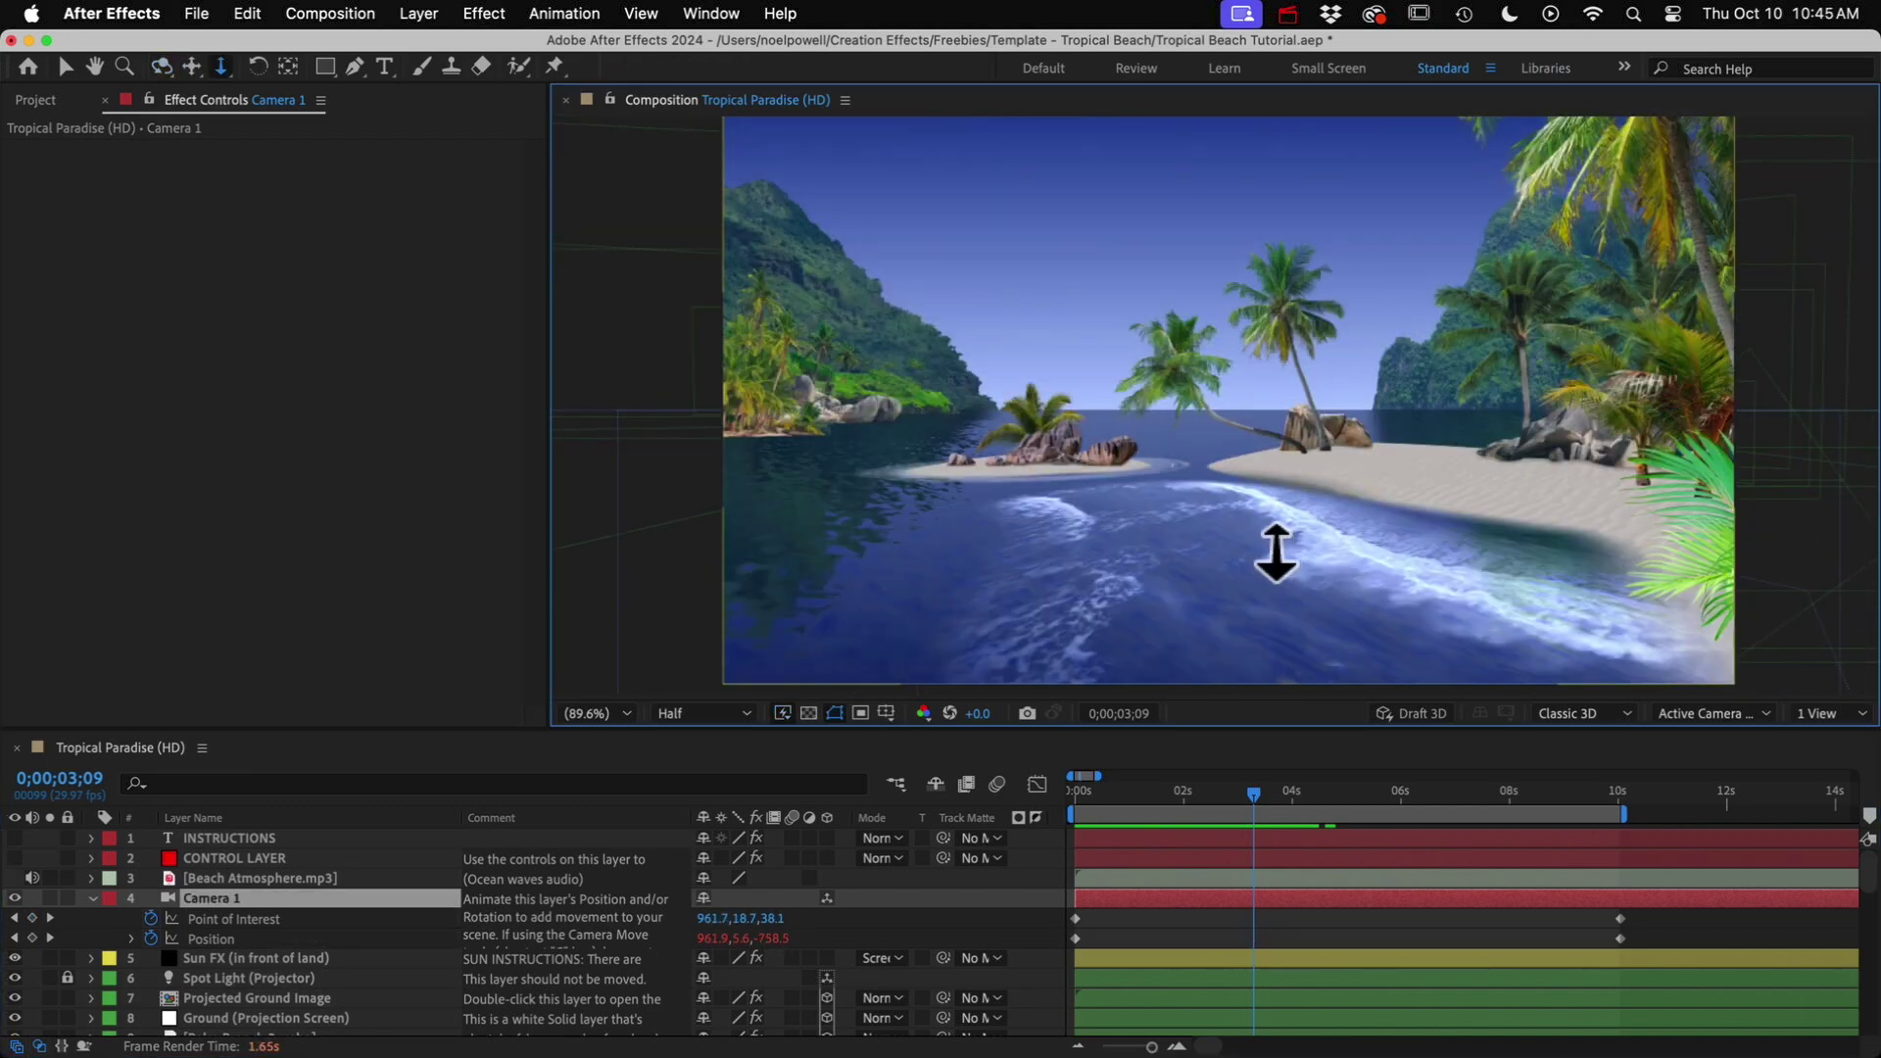
key(c)
key(c)
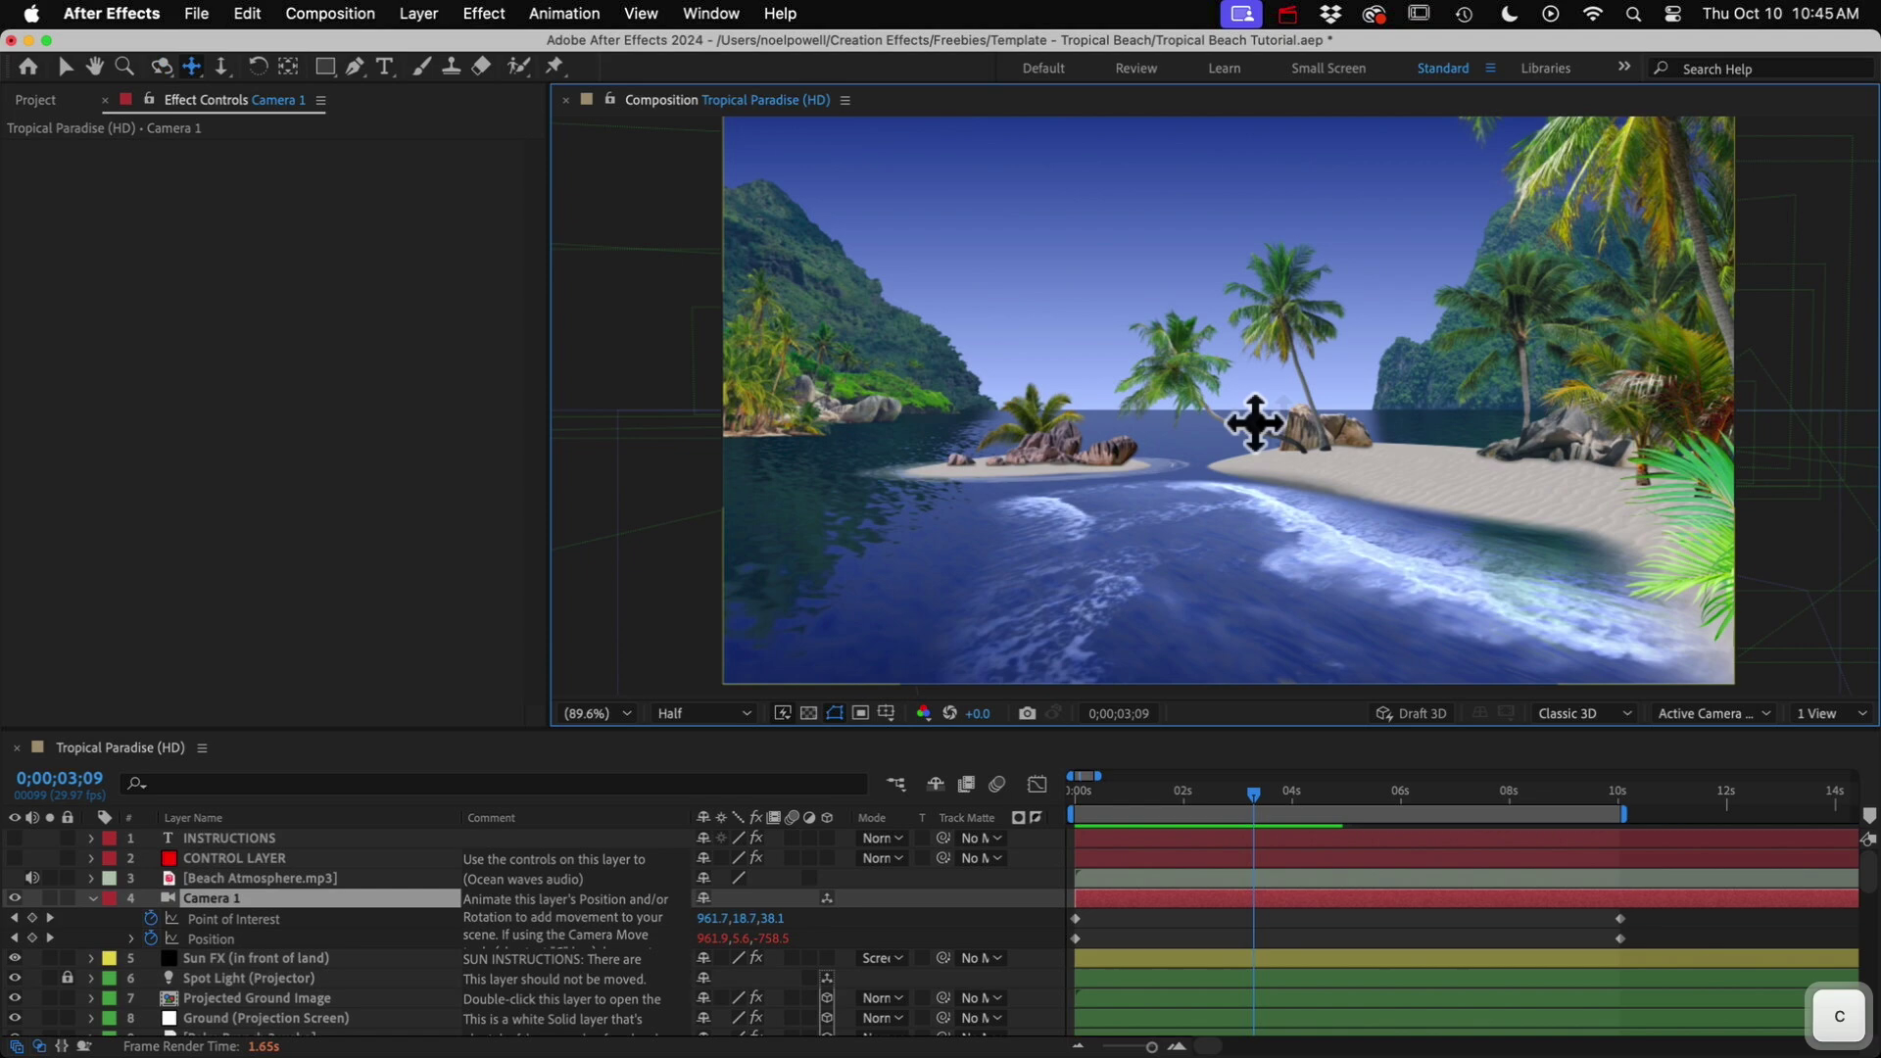
mouse_move(1251, 420)
mouse_down()
mouse_move(1268, 423)
mouse_move(1218, 421)
mouse_up()
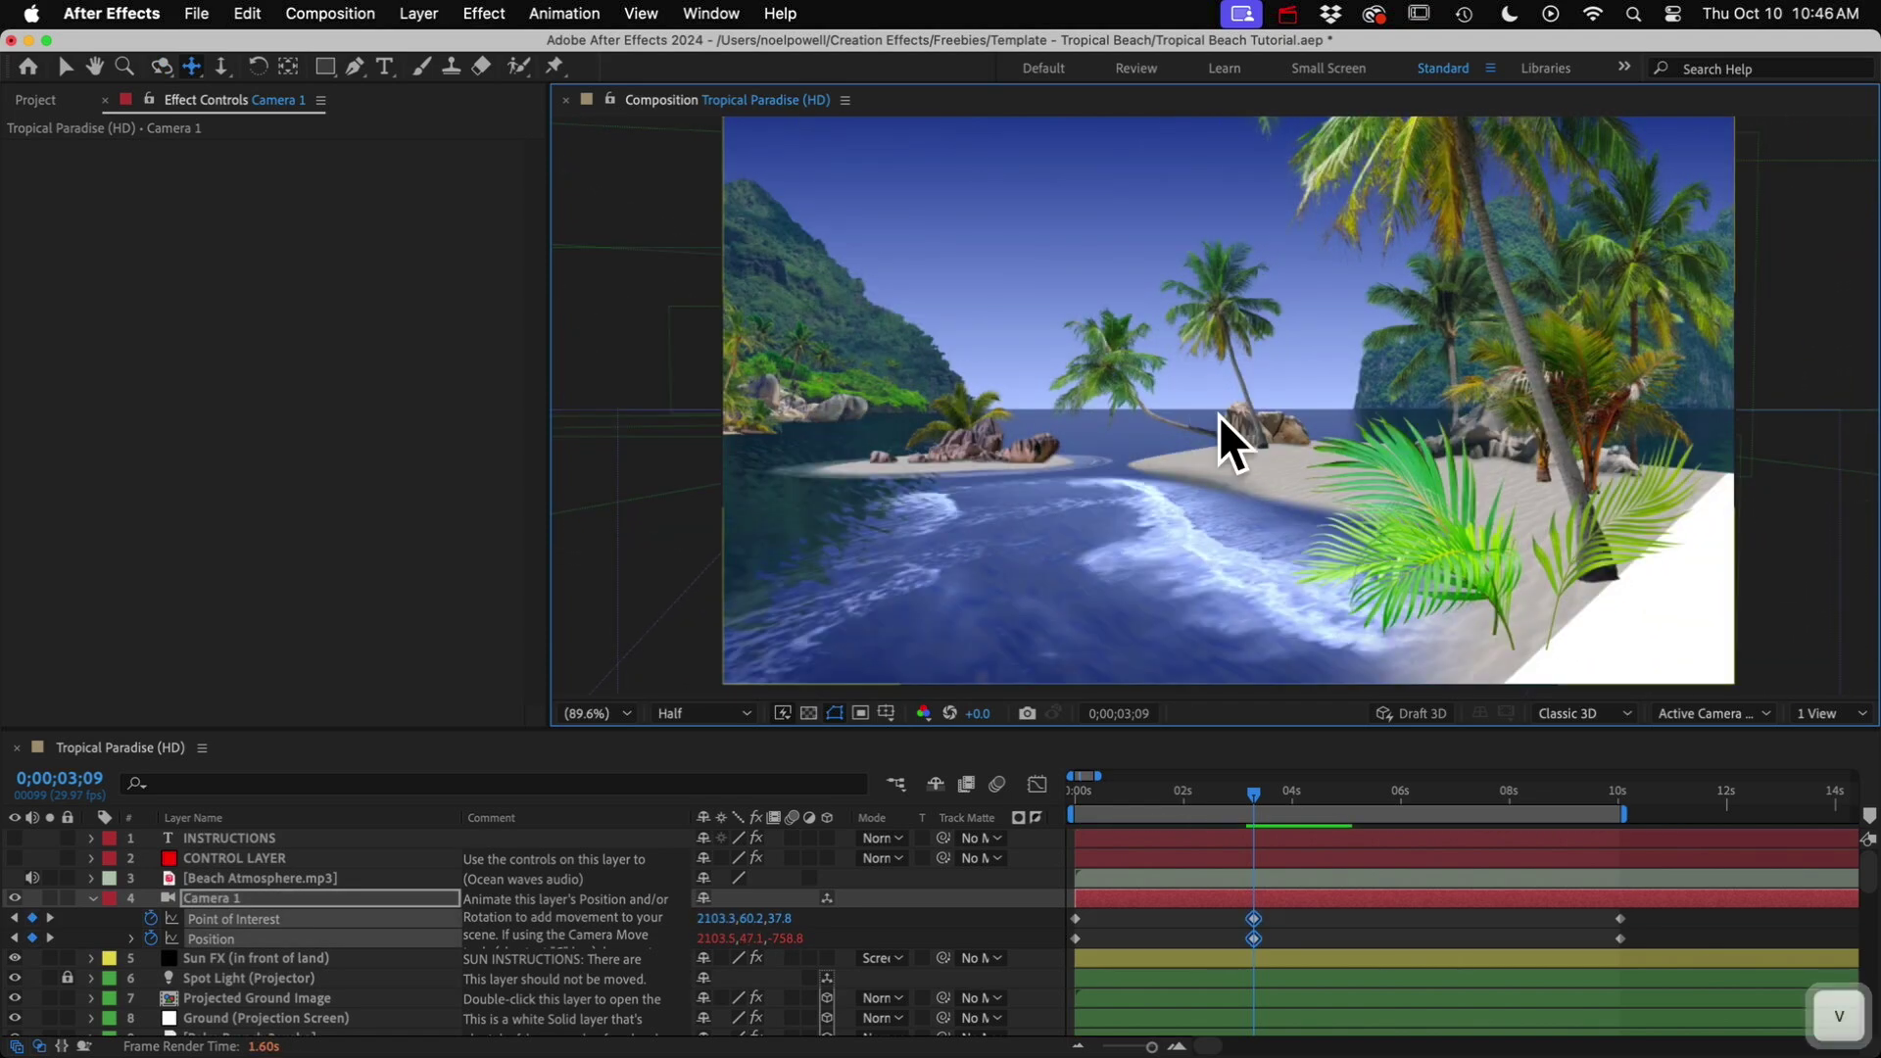
key(v)
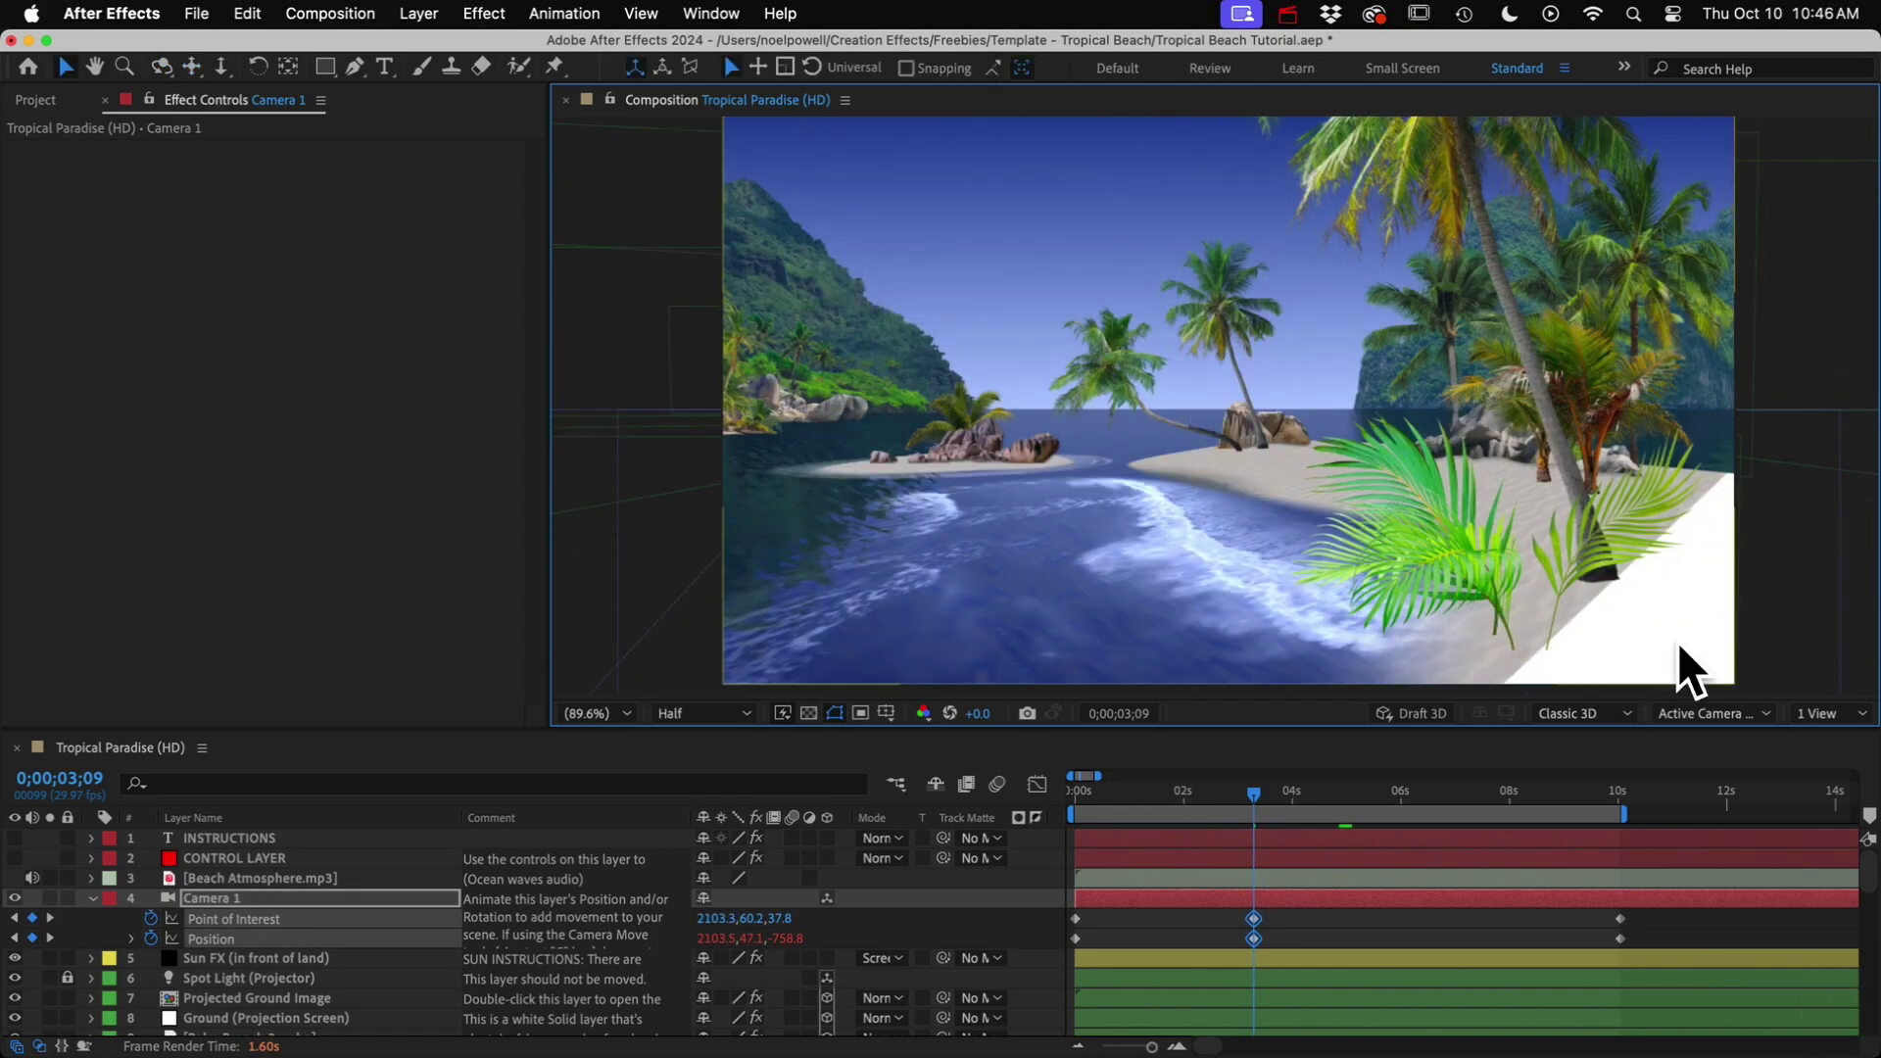
- Raise Extend Ground Edges in the control layer's Ground Controls to 835
click(216, 859)
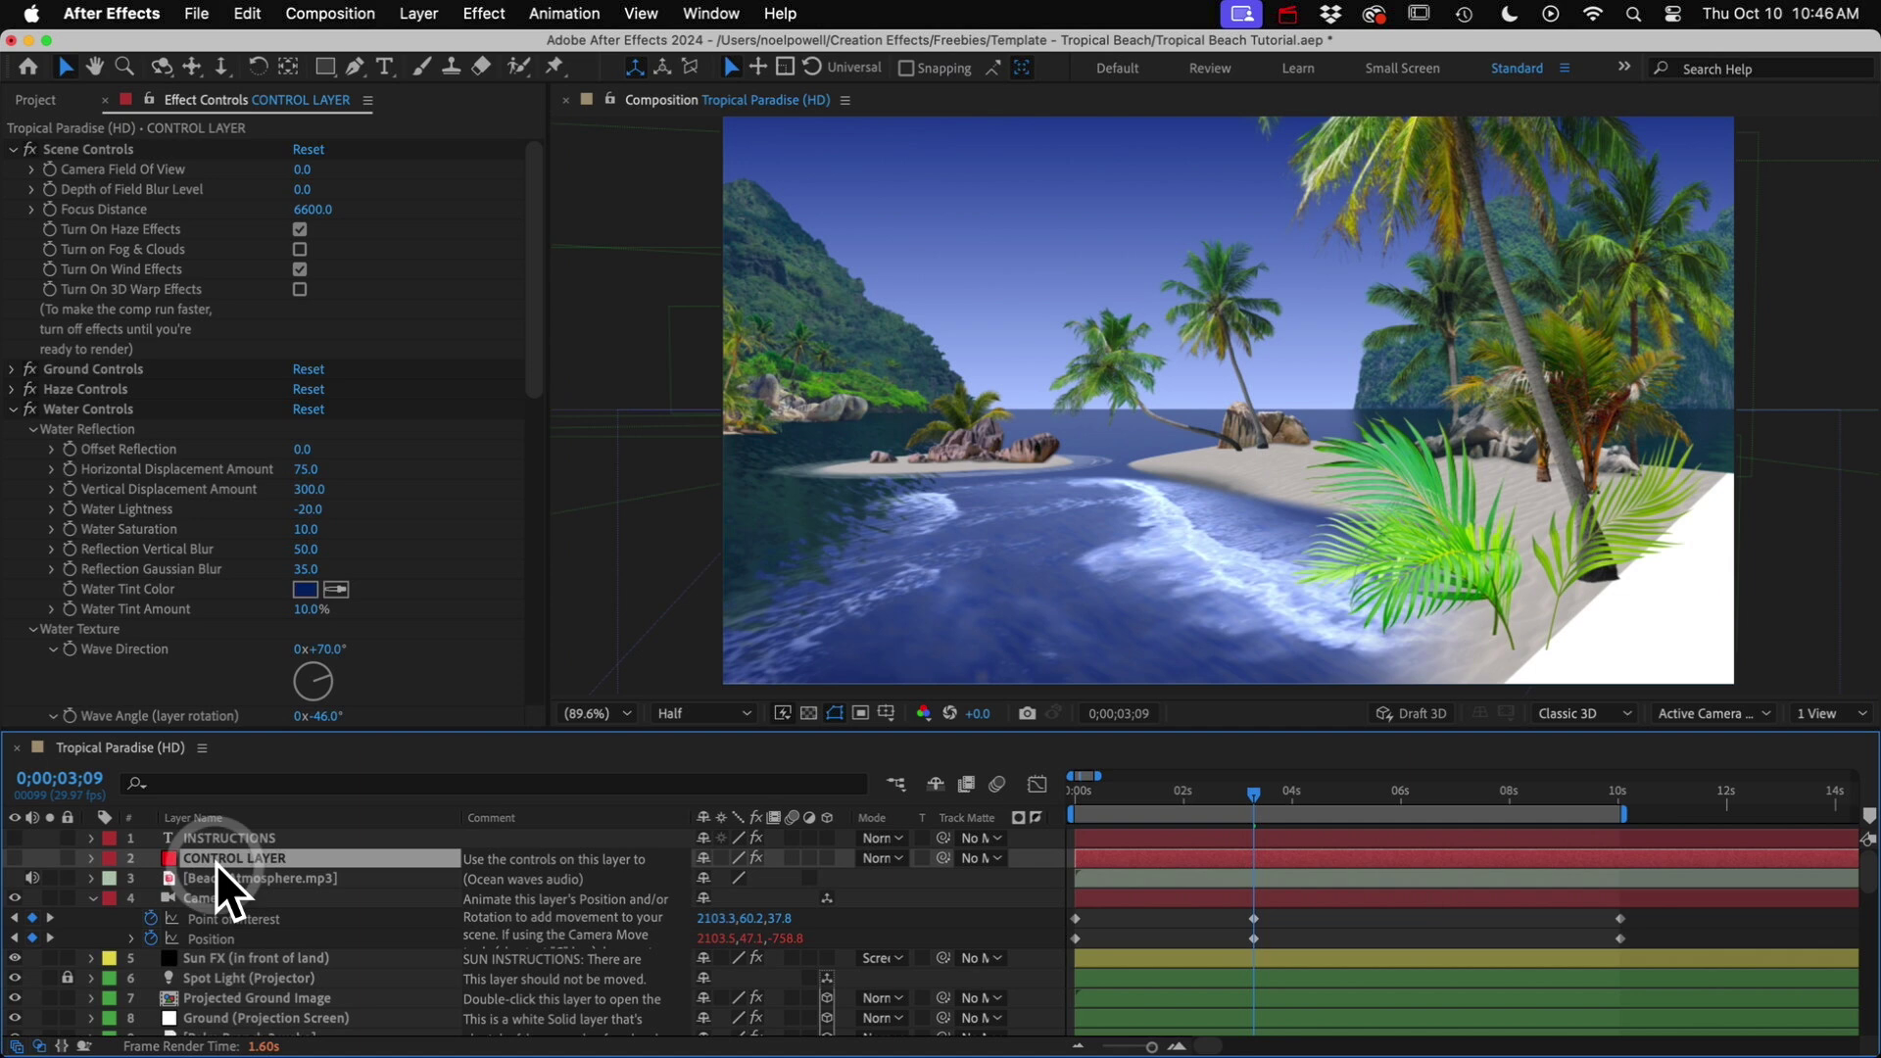
click(13, 370)
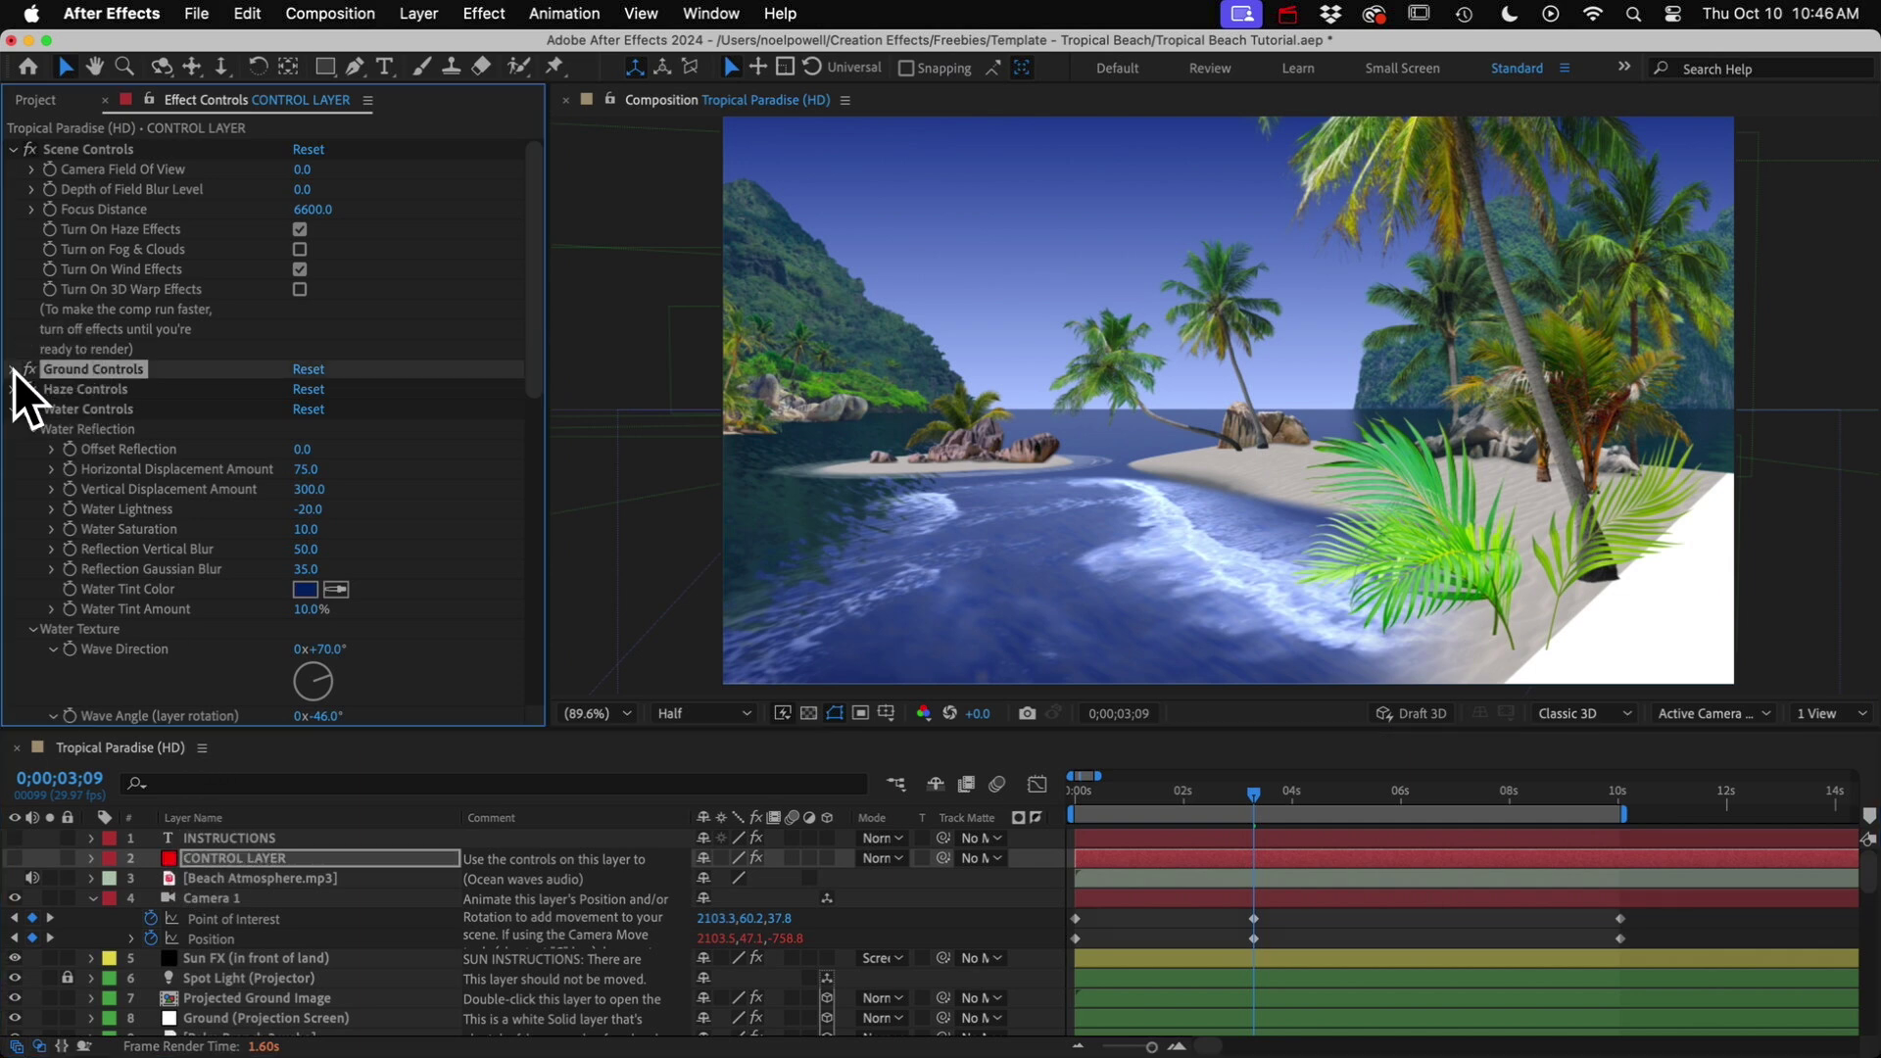
drag(302, 429, 1746, 419)
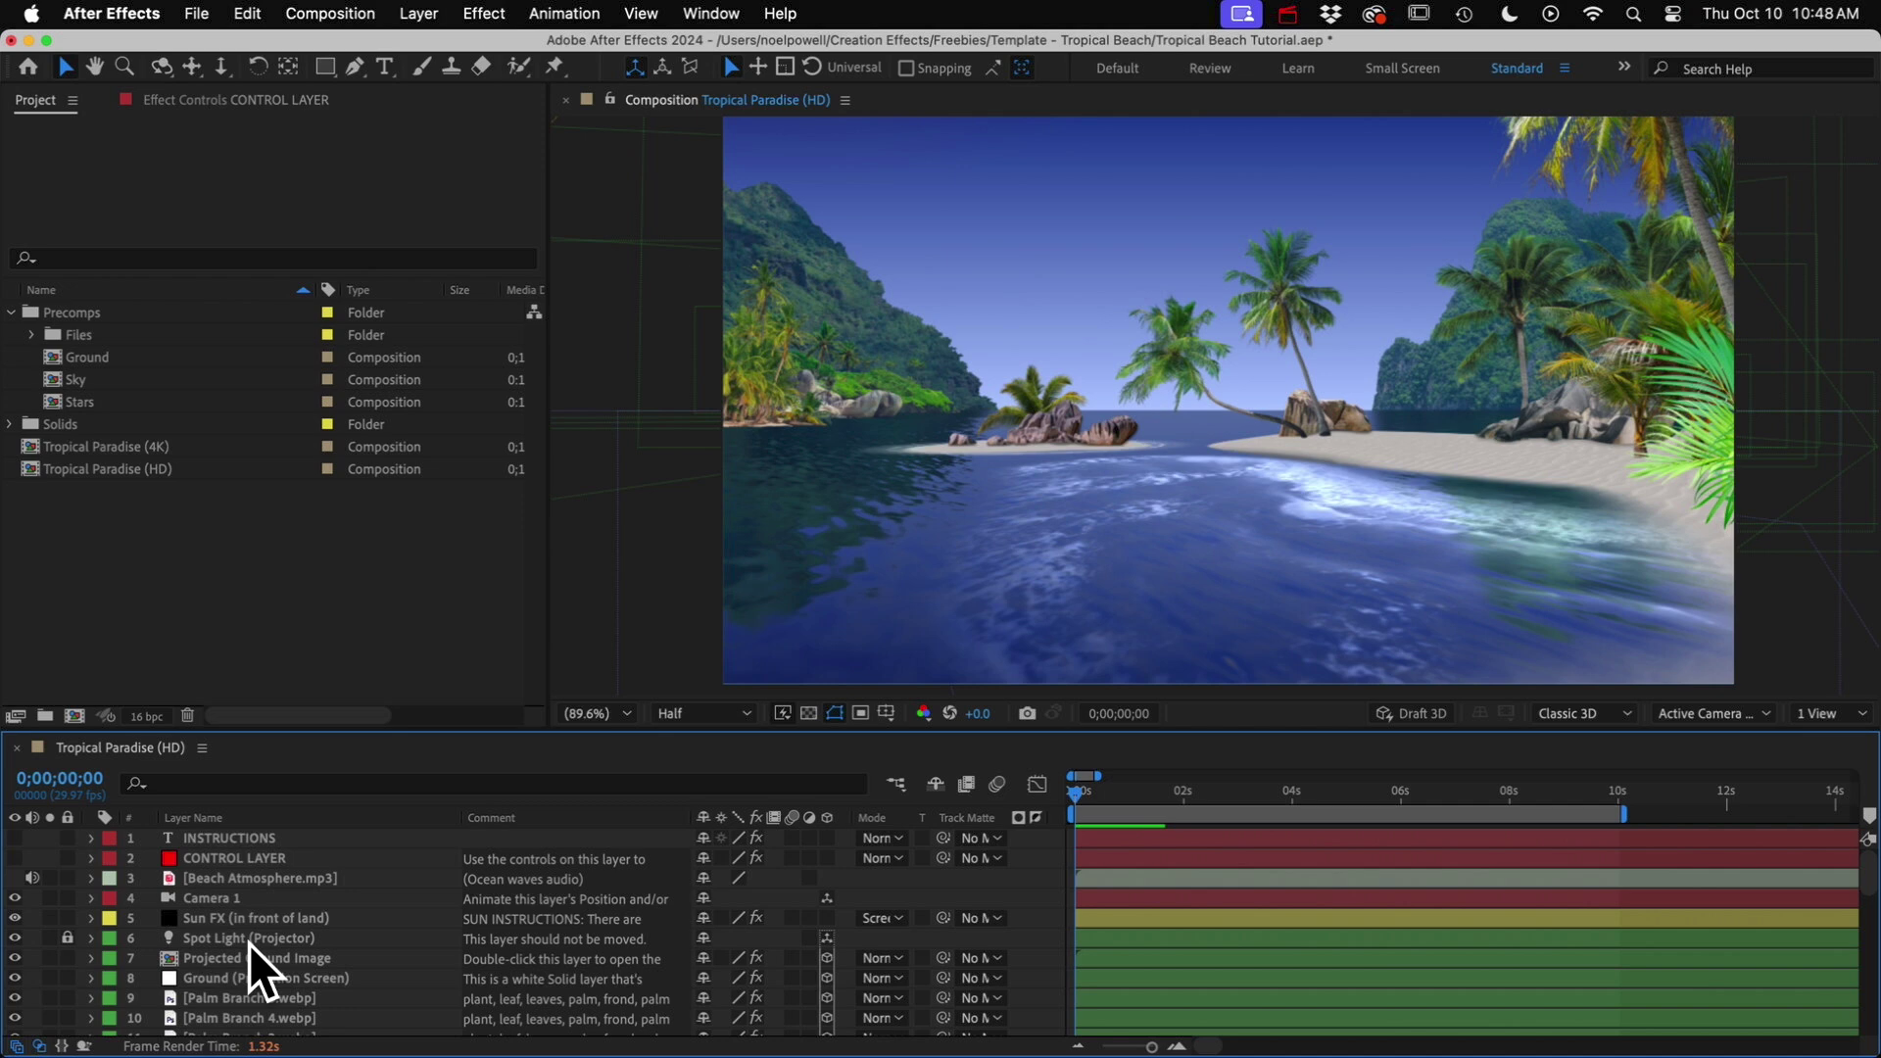
- Duplicate Rock Cluster 5 and pick Palm Tree 12 from the Project panel's media
scroll(248, 944, down, 5)
click(253, 972)
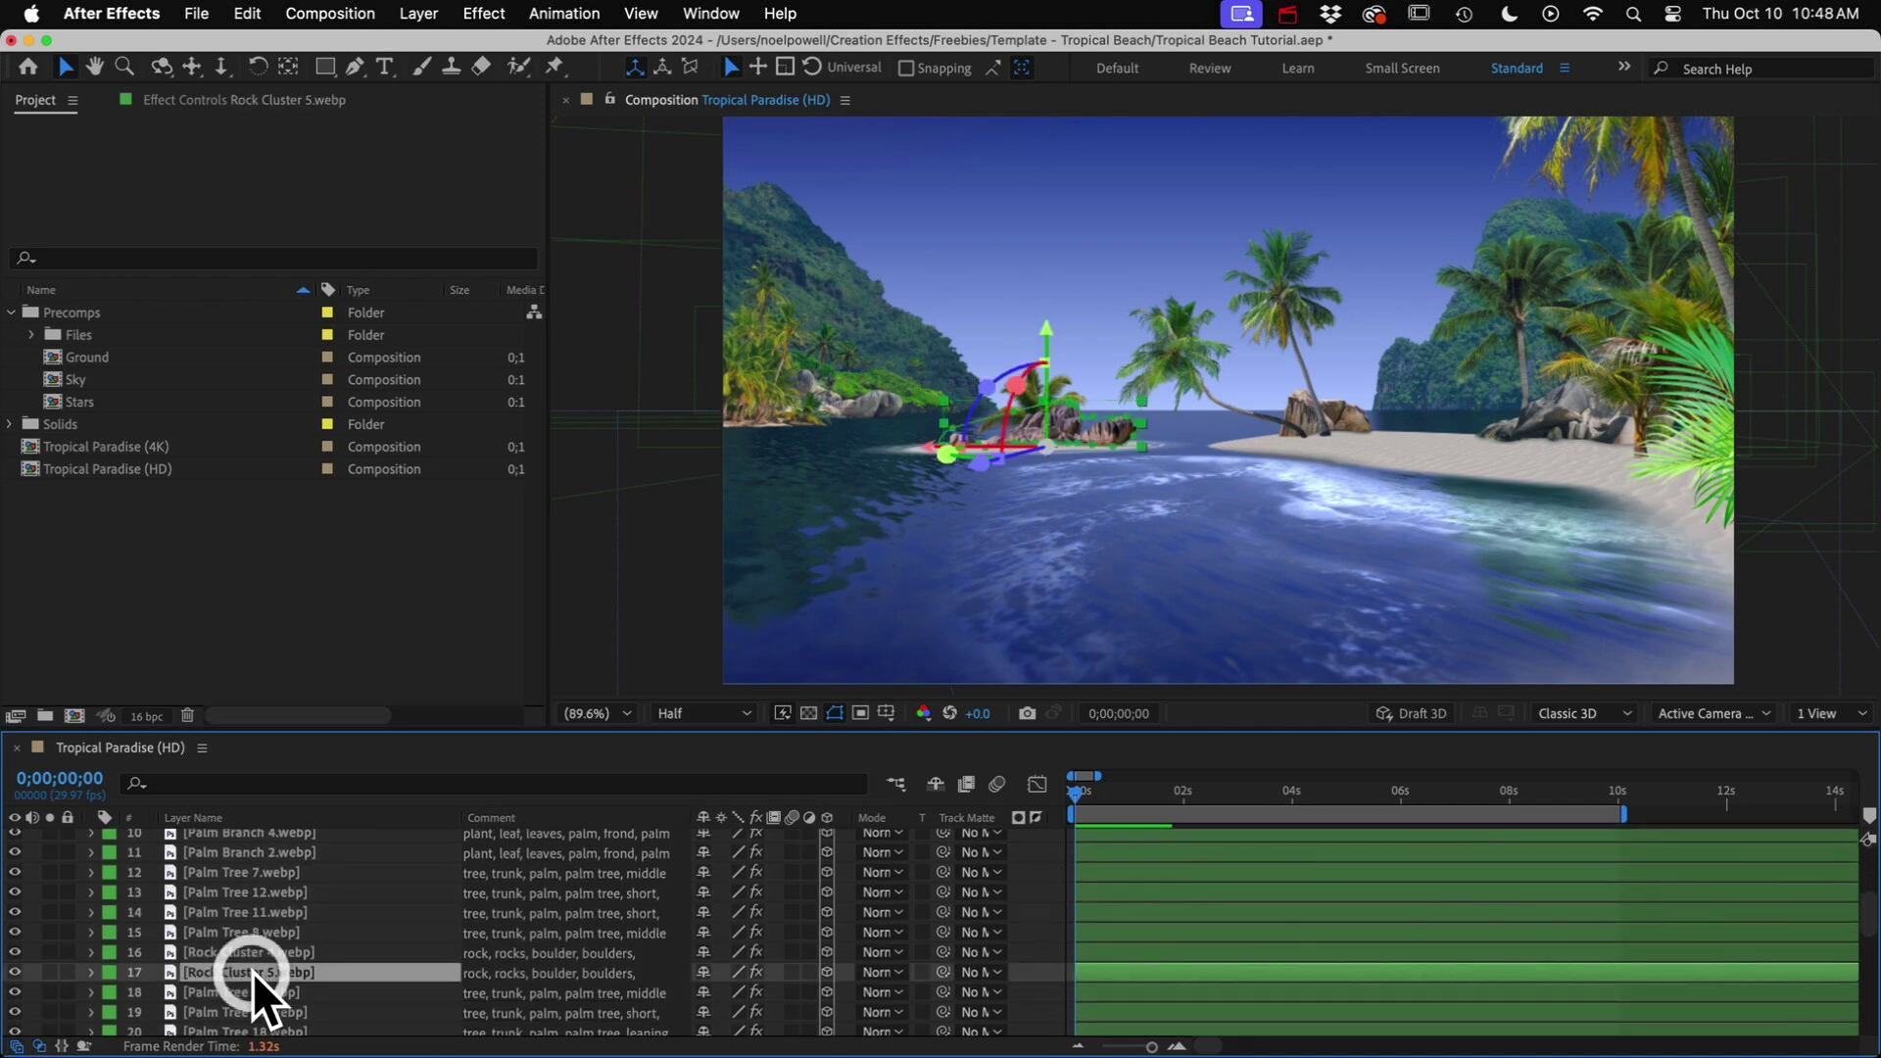
key(super+d)
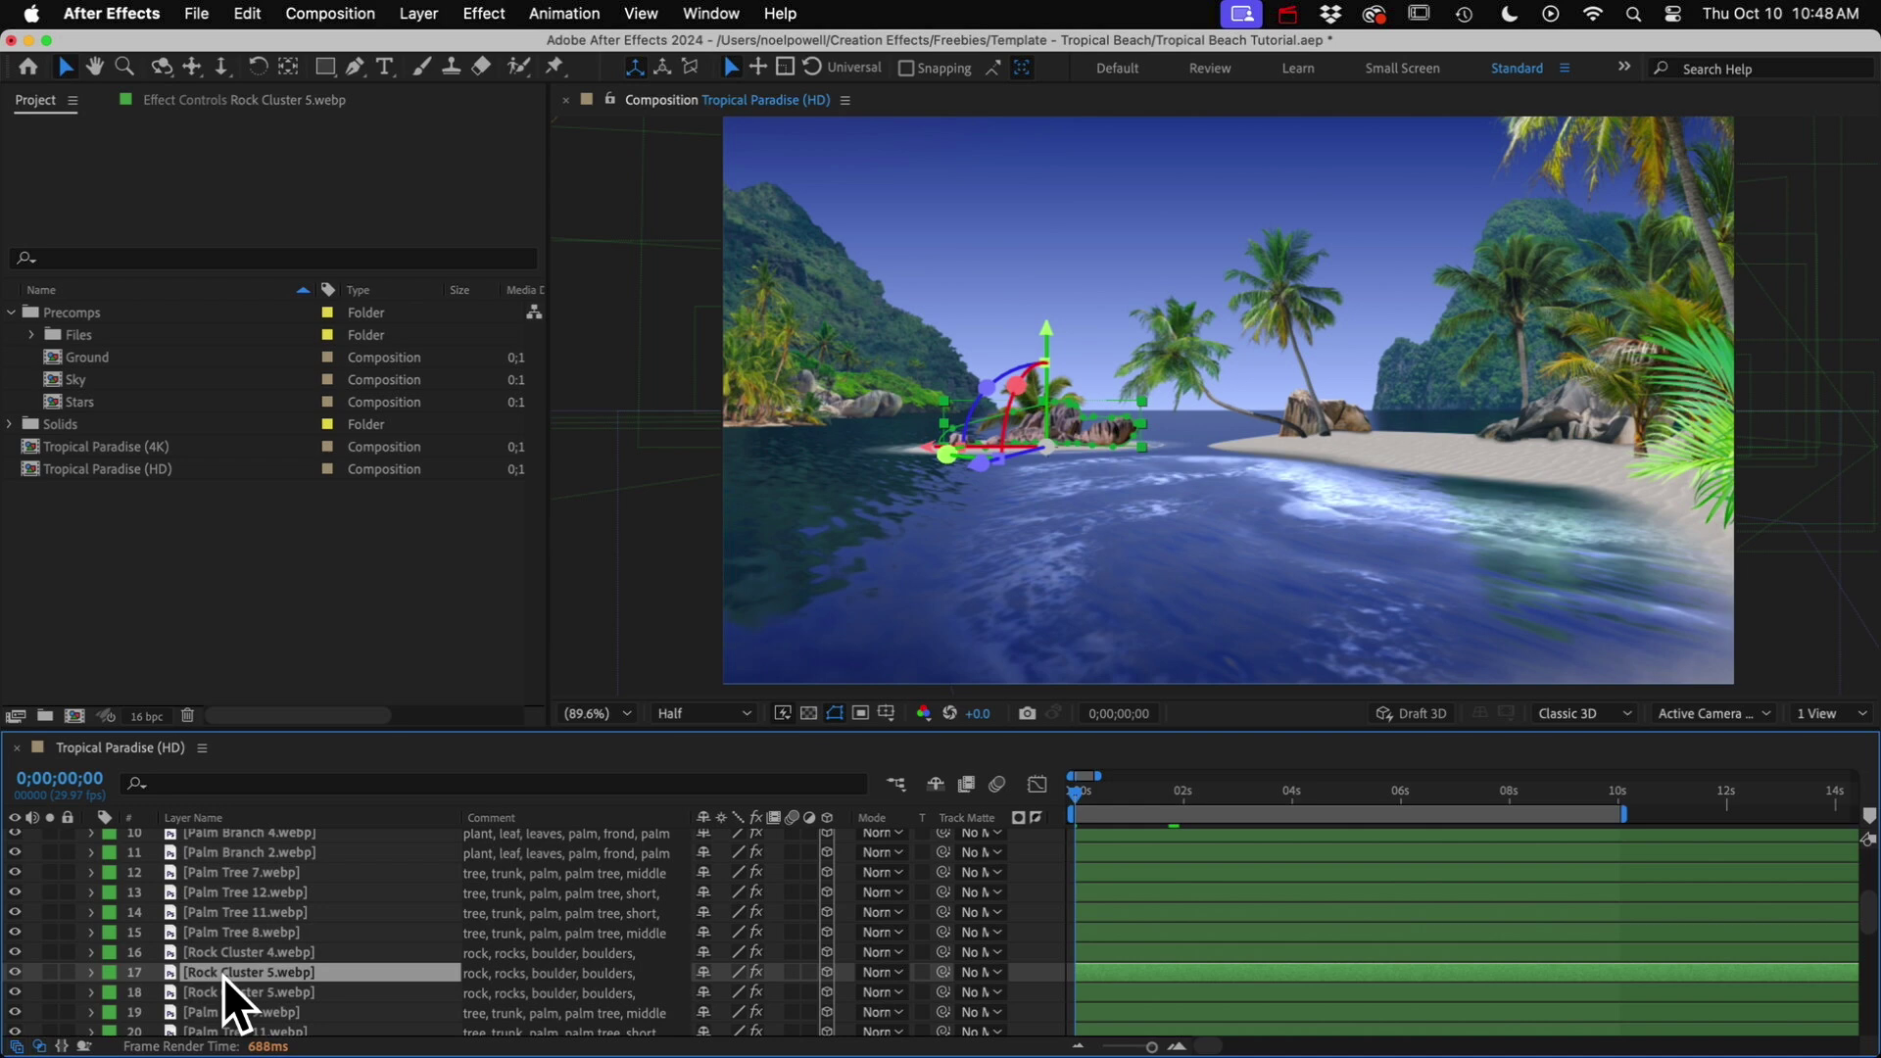
click(33, 337)
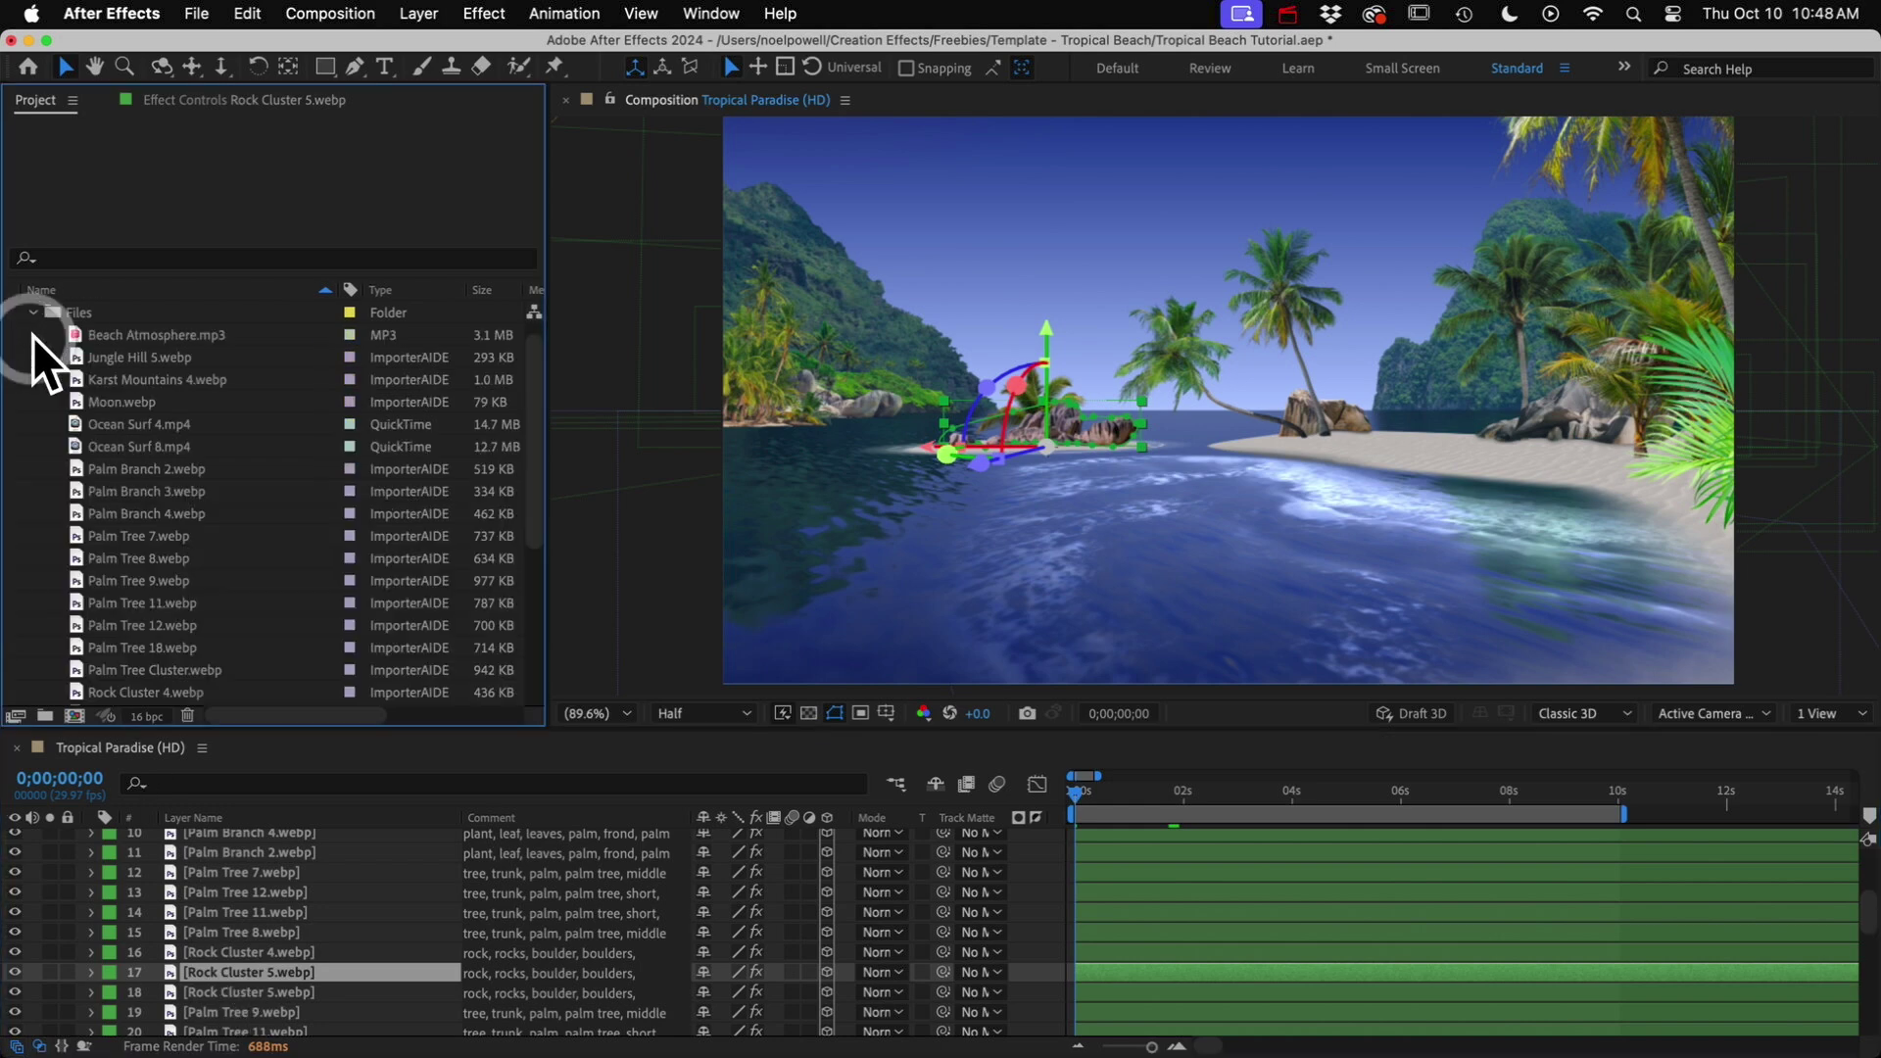
click(172, 582)
click(167, 602)
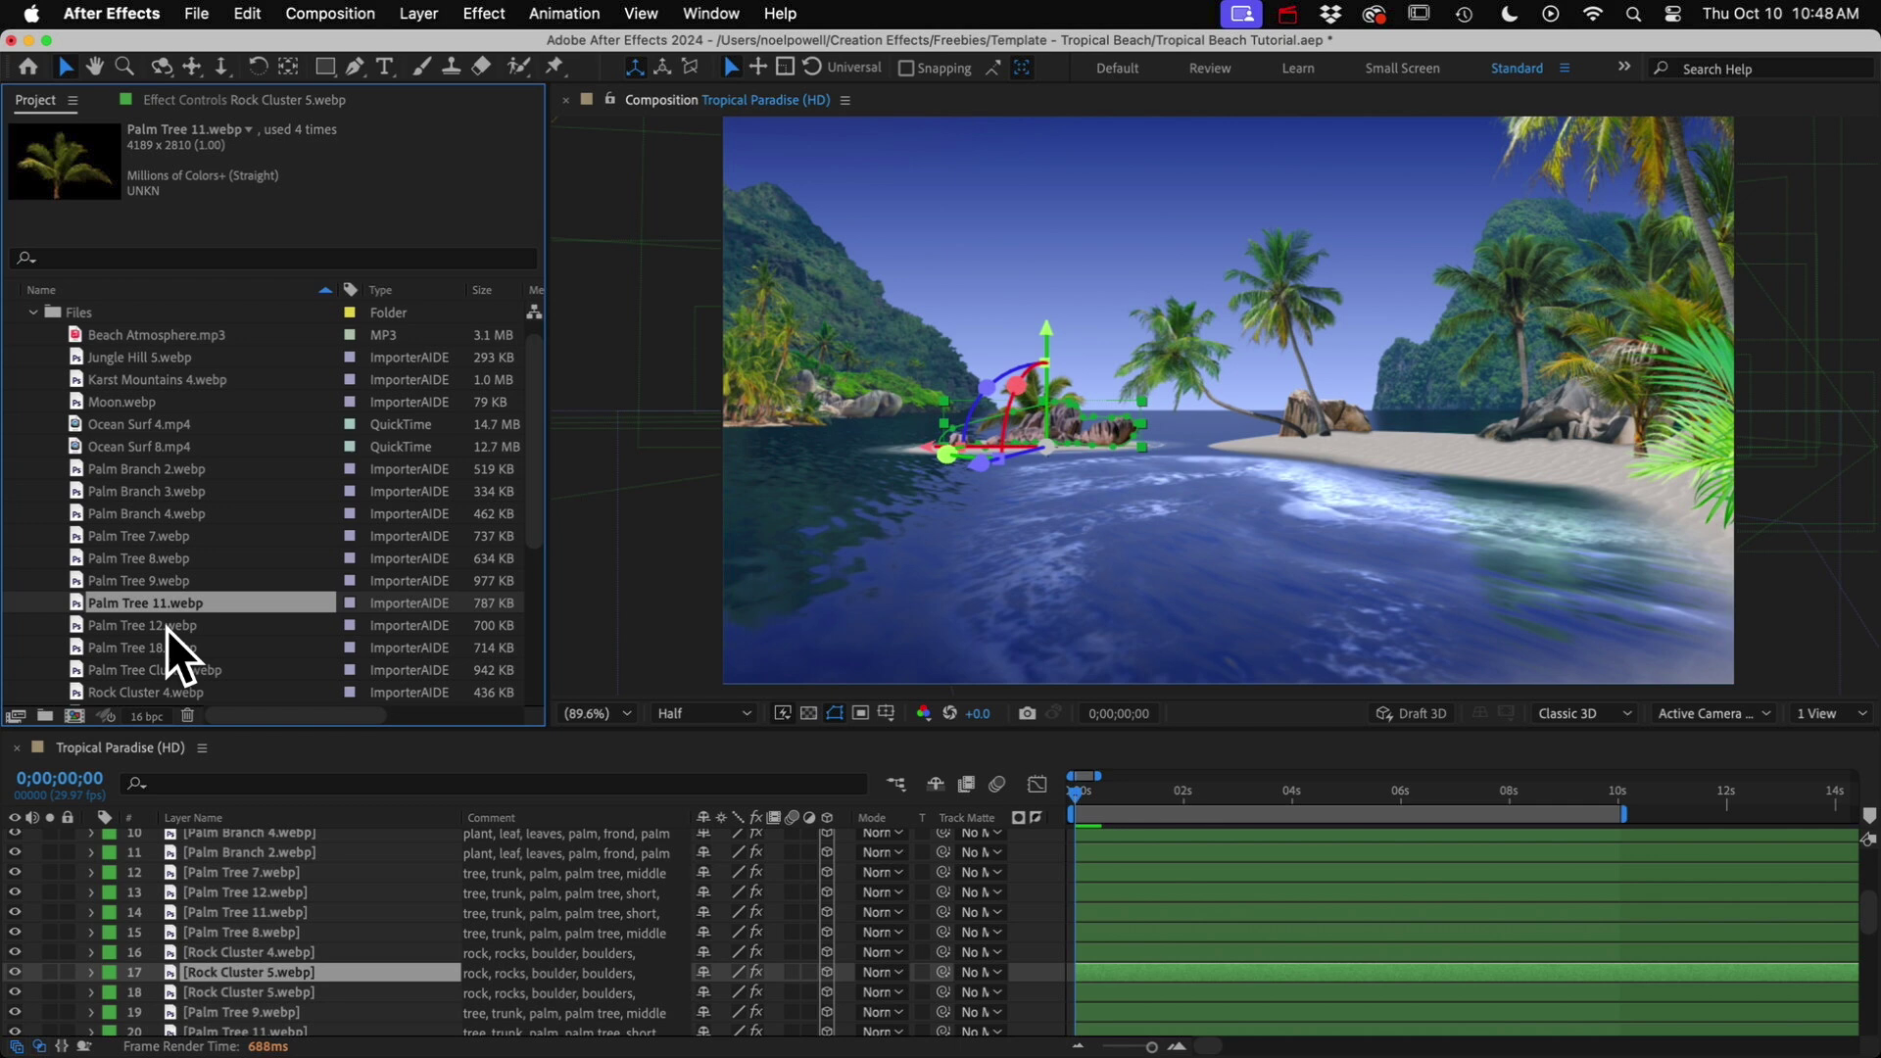
click(167, 627)
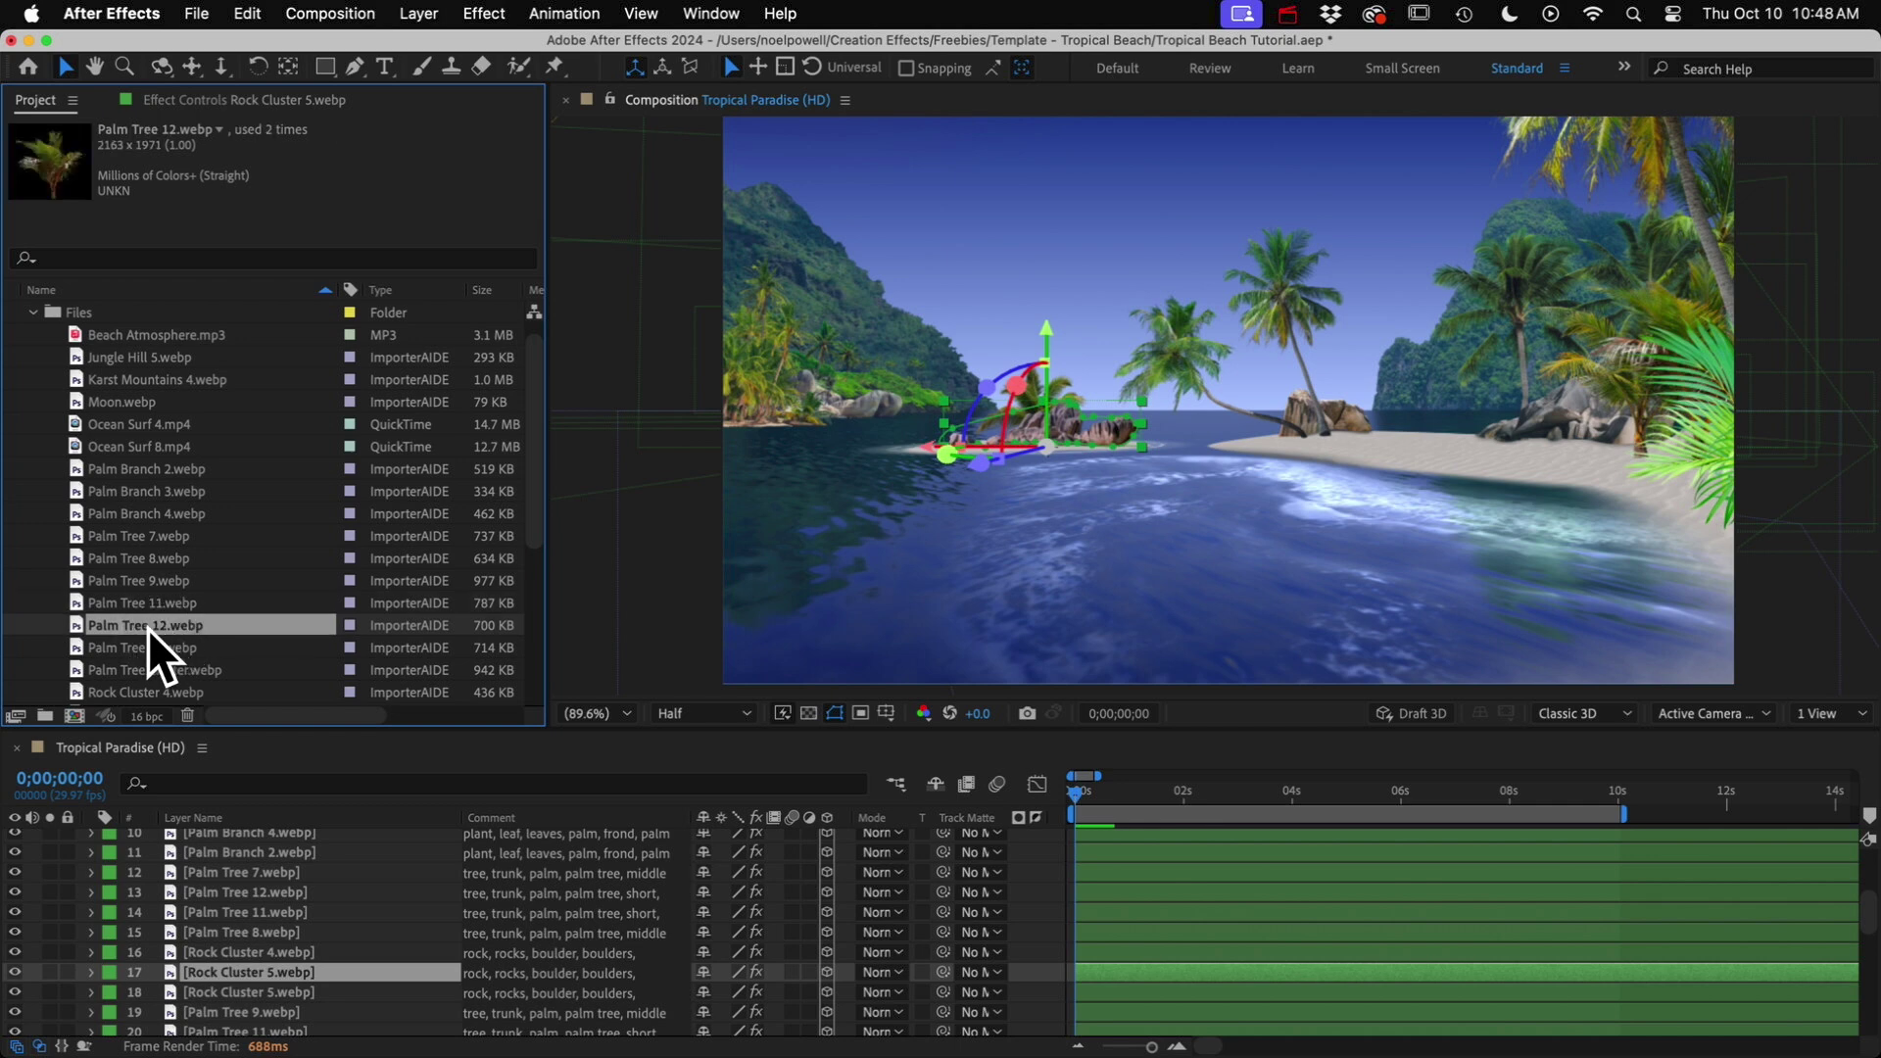
- Replace the duplicate with Palm Tree 12, delete its mask, and slide it right
drag(149, 629, 213, 767)
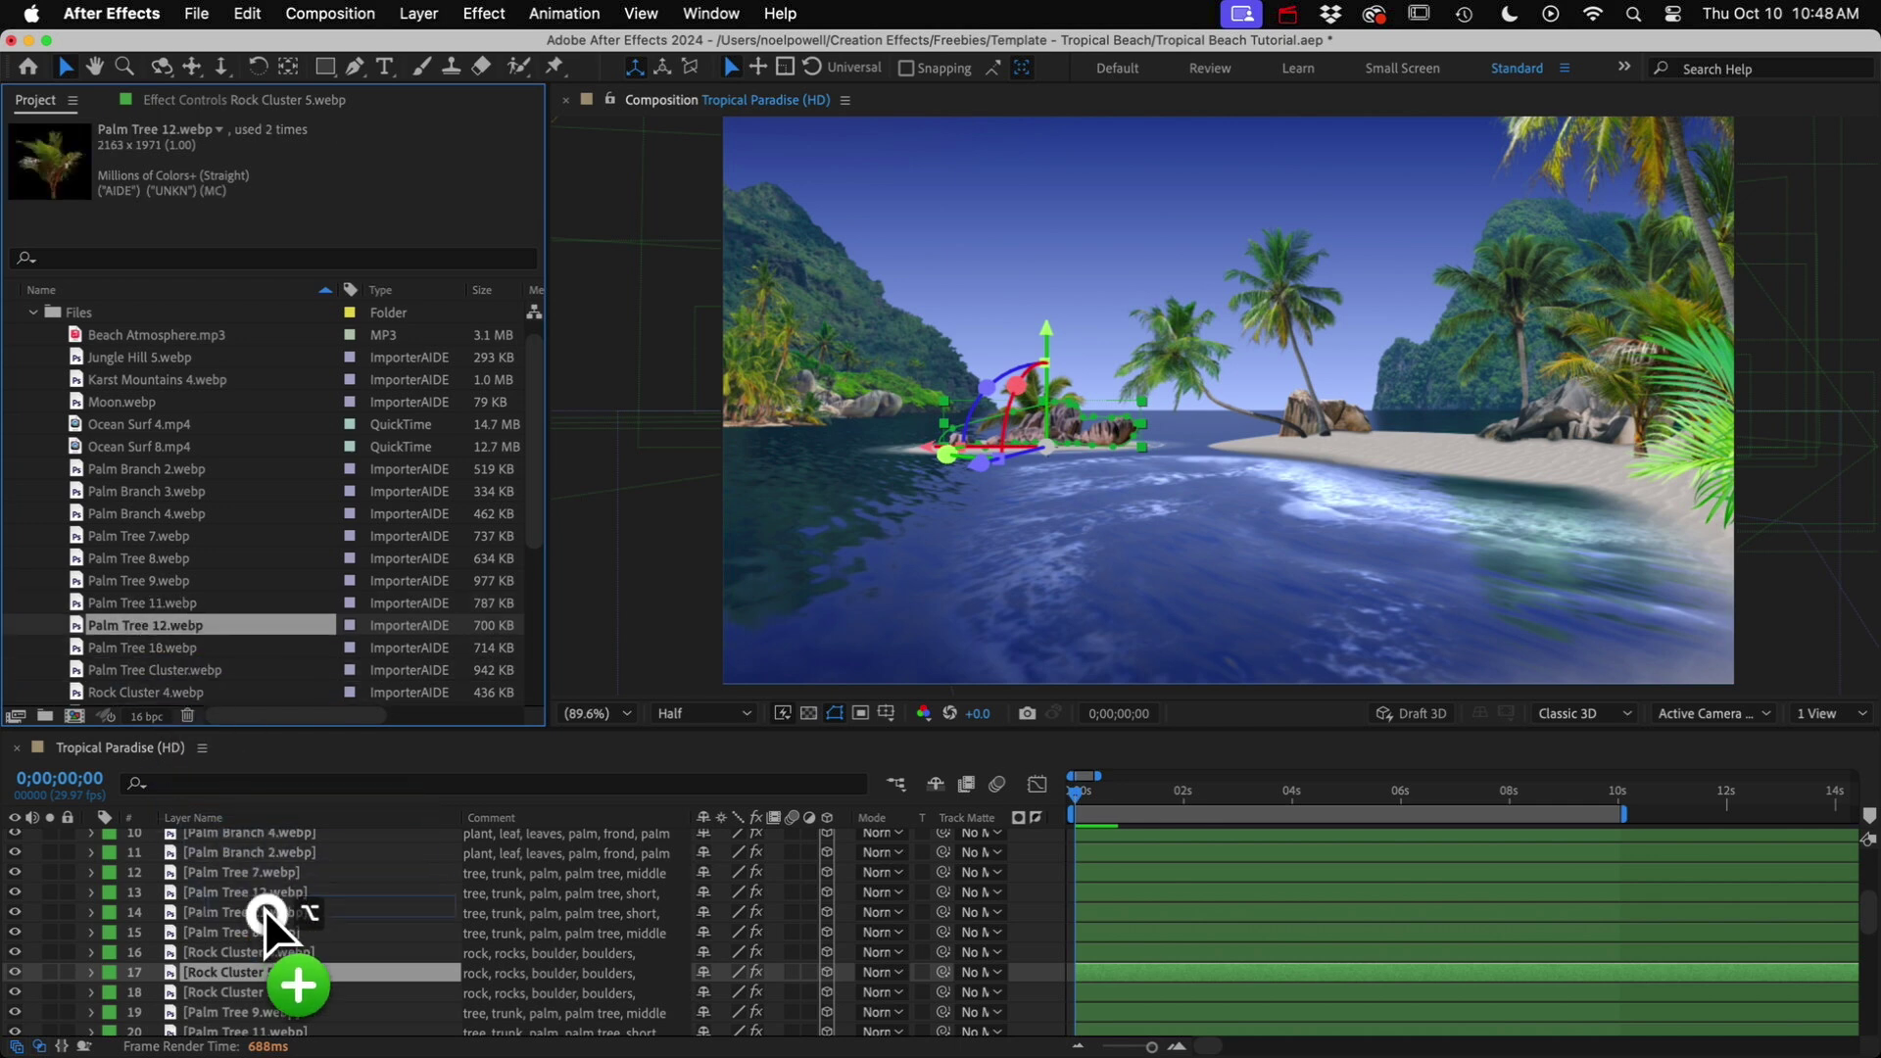
drag(267, 914, 268, 919)
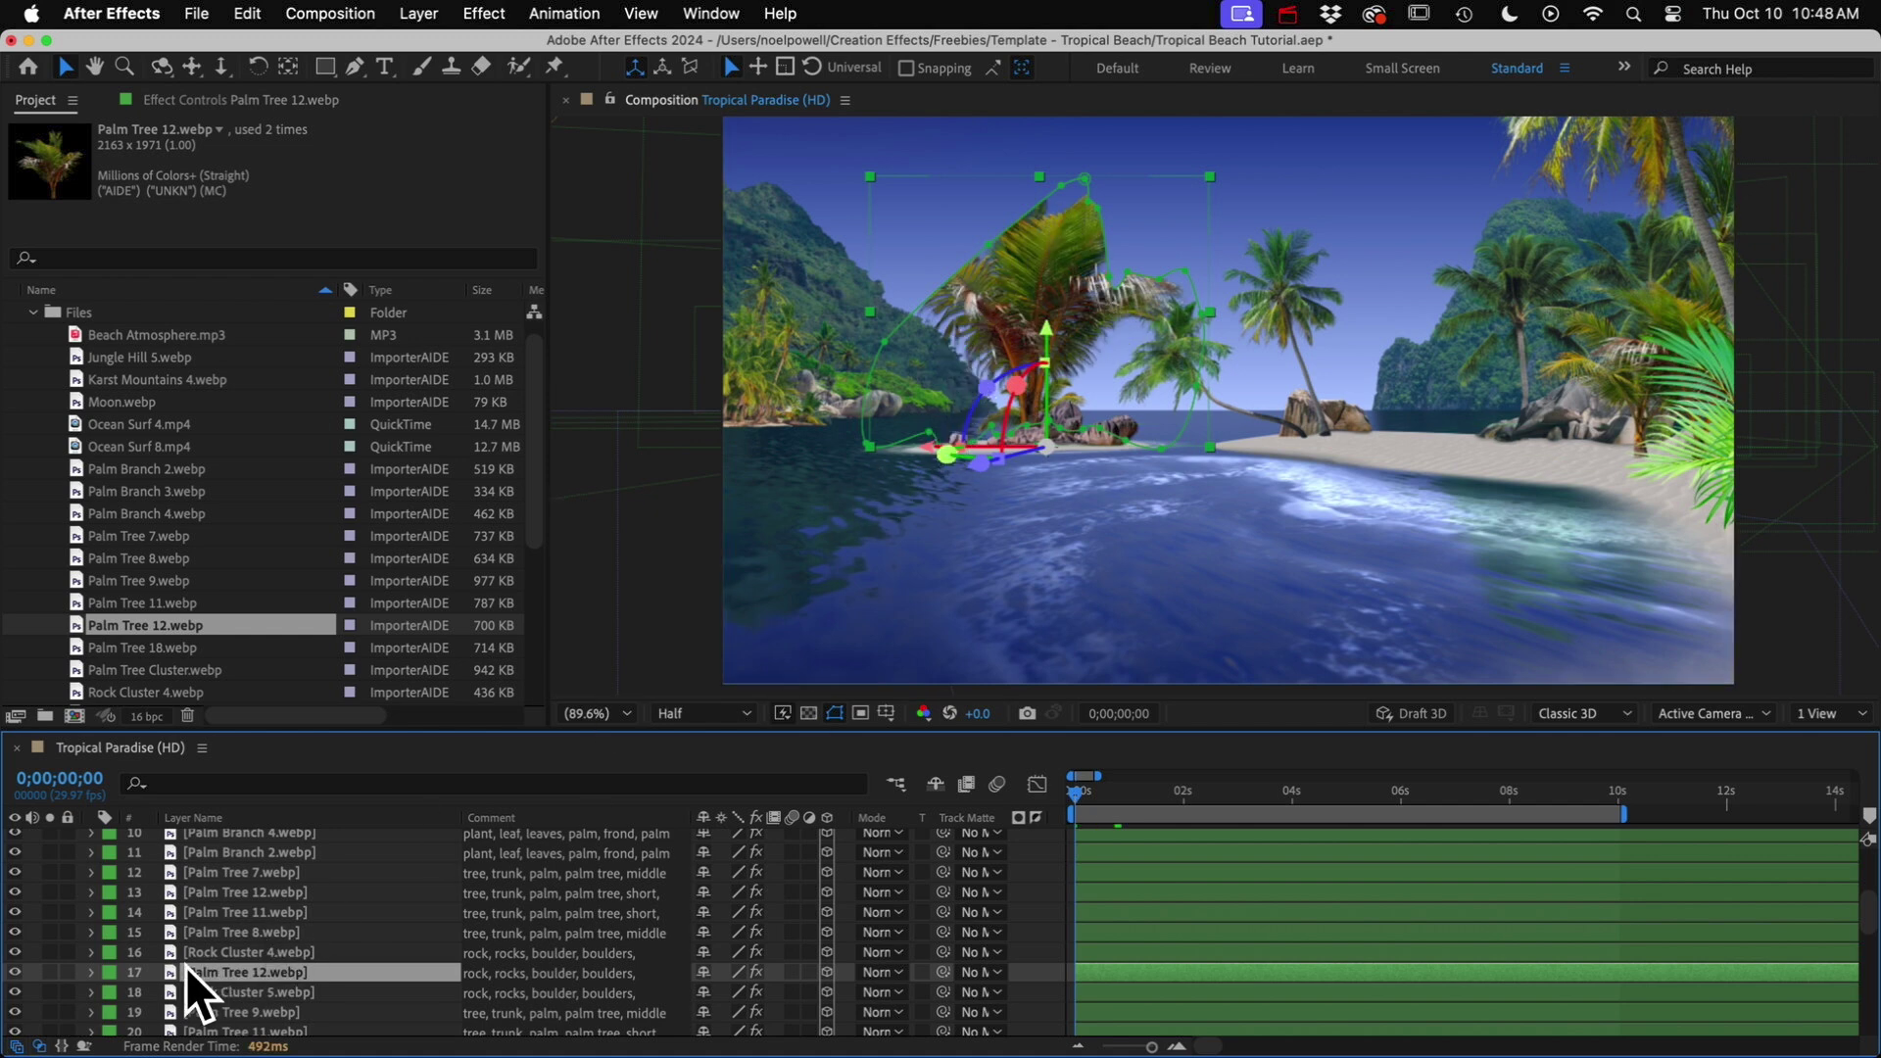
key(BackSpace)
click(192, 991)
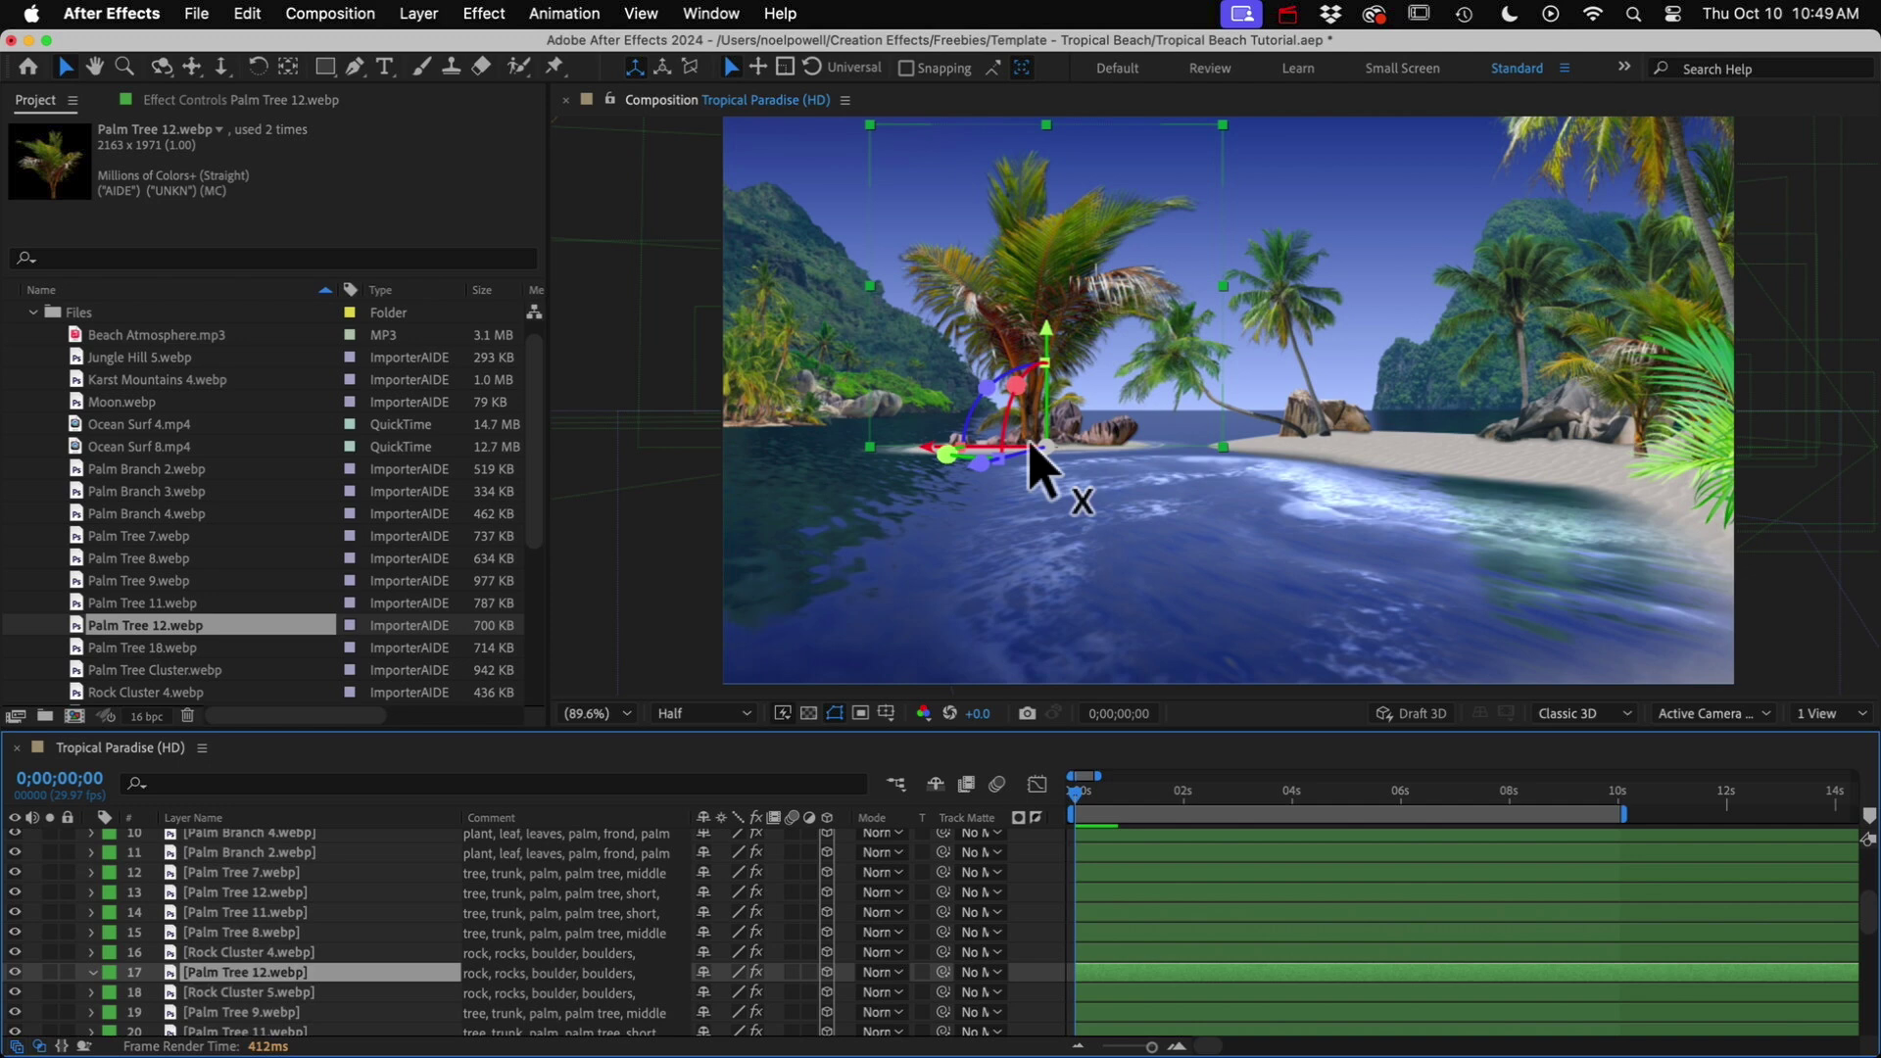
drag(925, 451, 1311, 456)
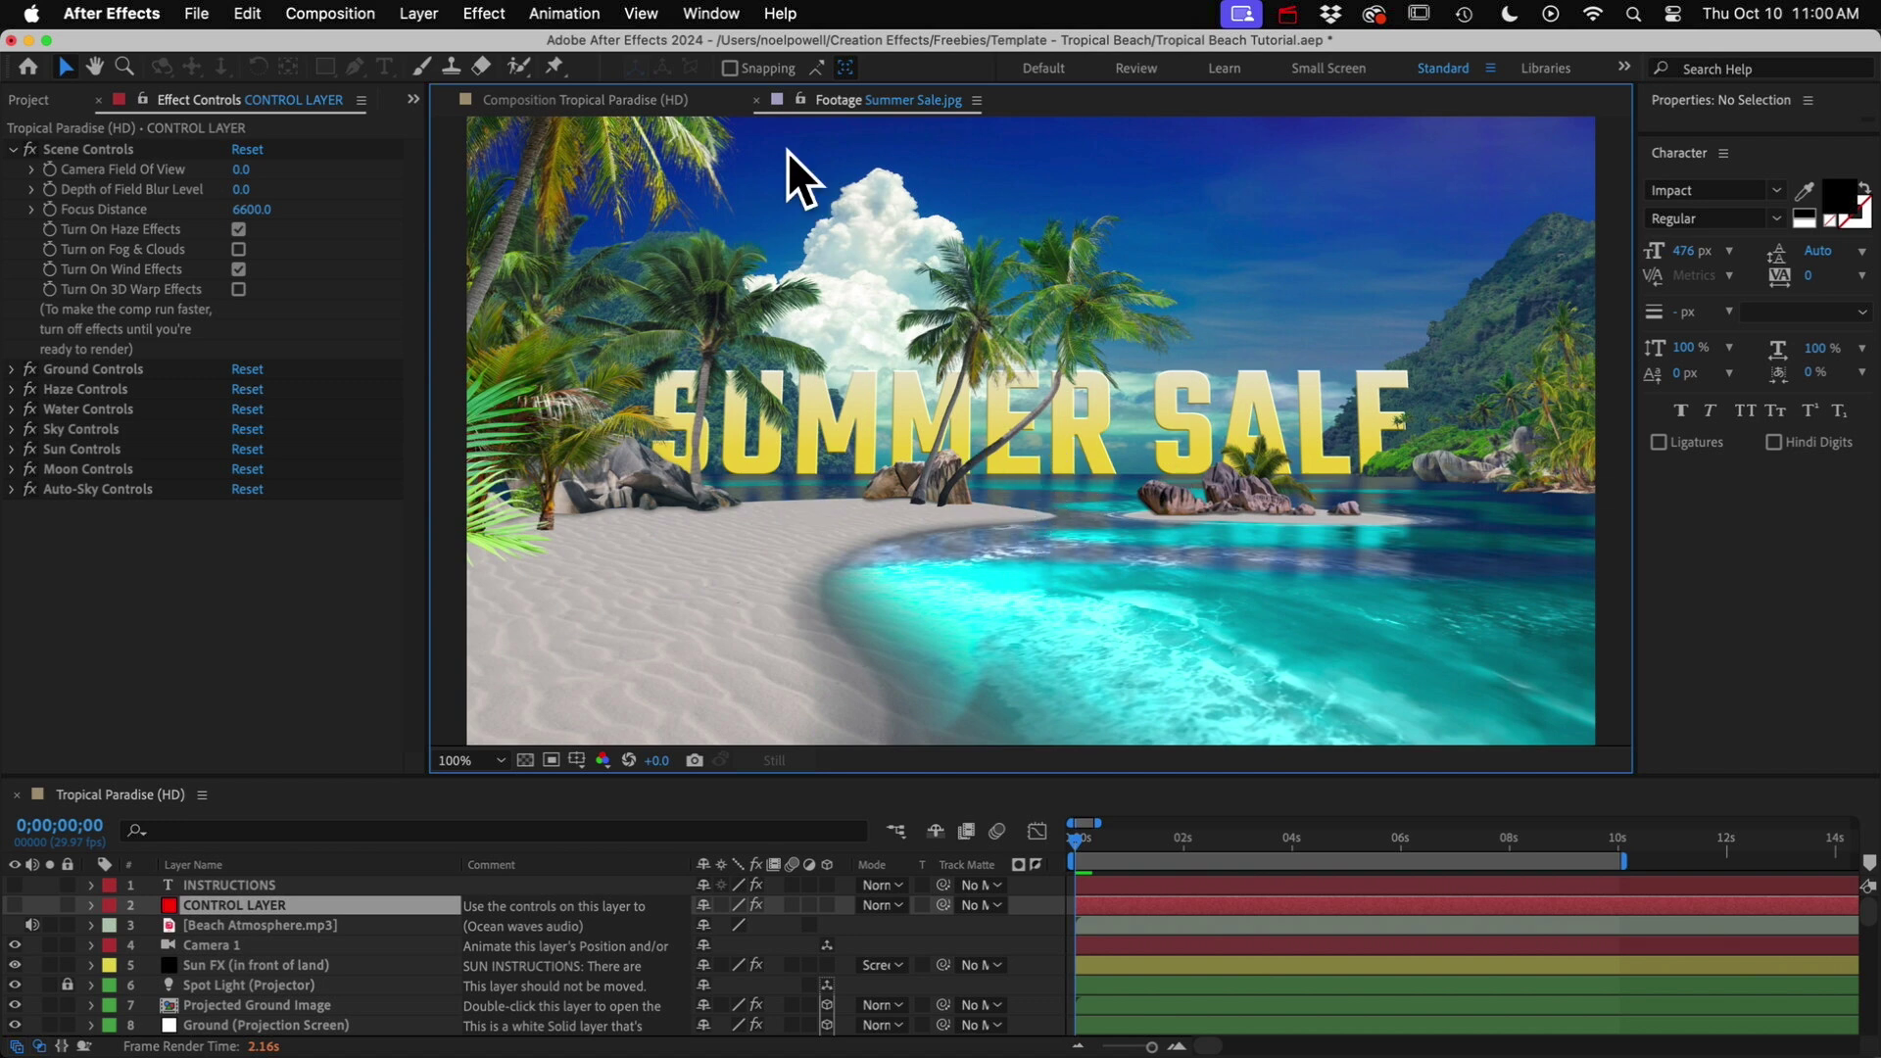
- Add a BEACH text layer in the scene and make it 3D
click(756, 101)
click(385, 67)
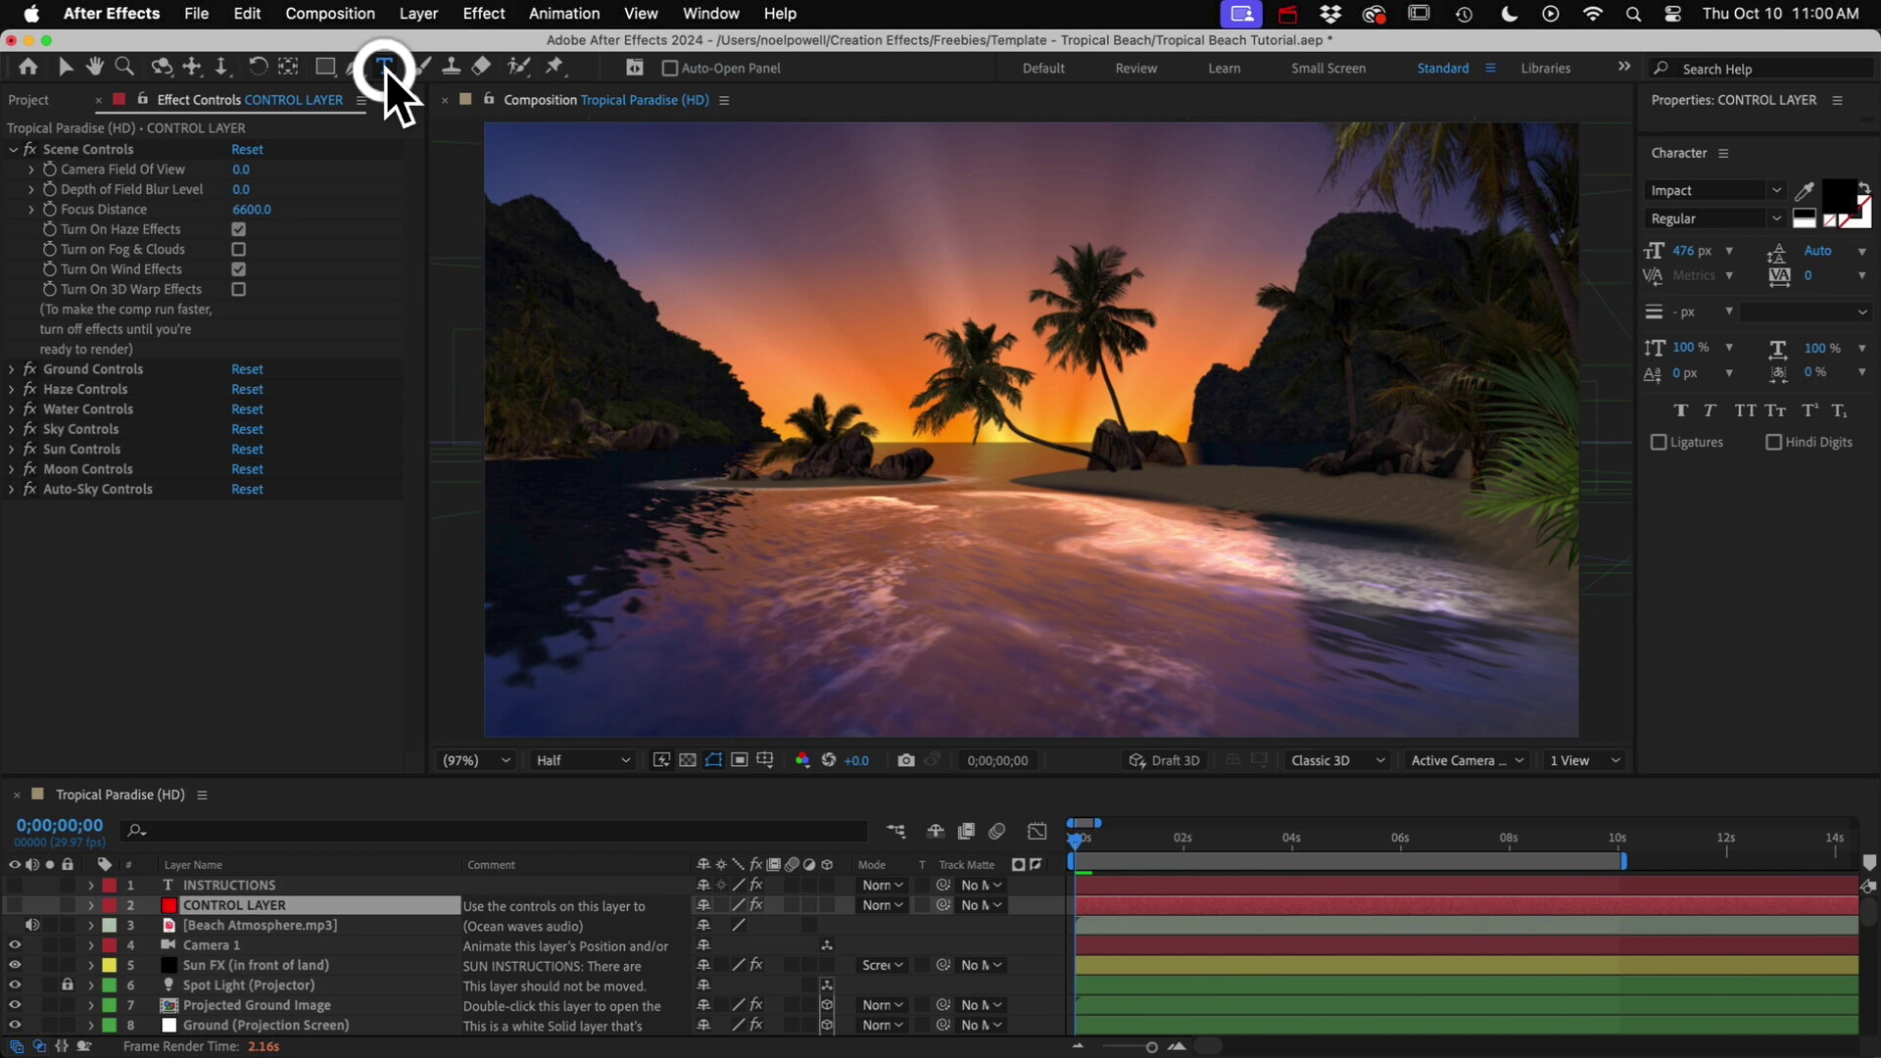
click(998, 477)
text(BEACH)
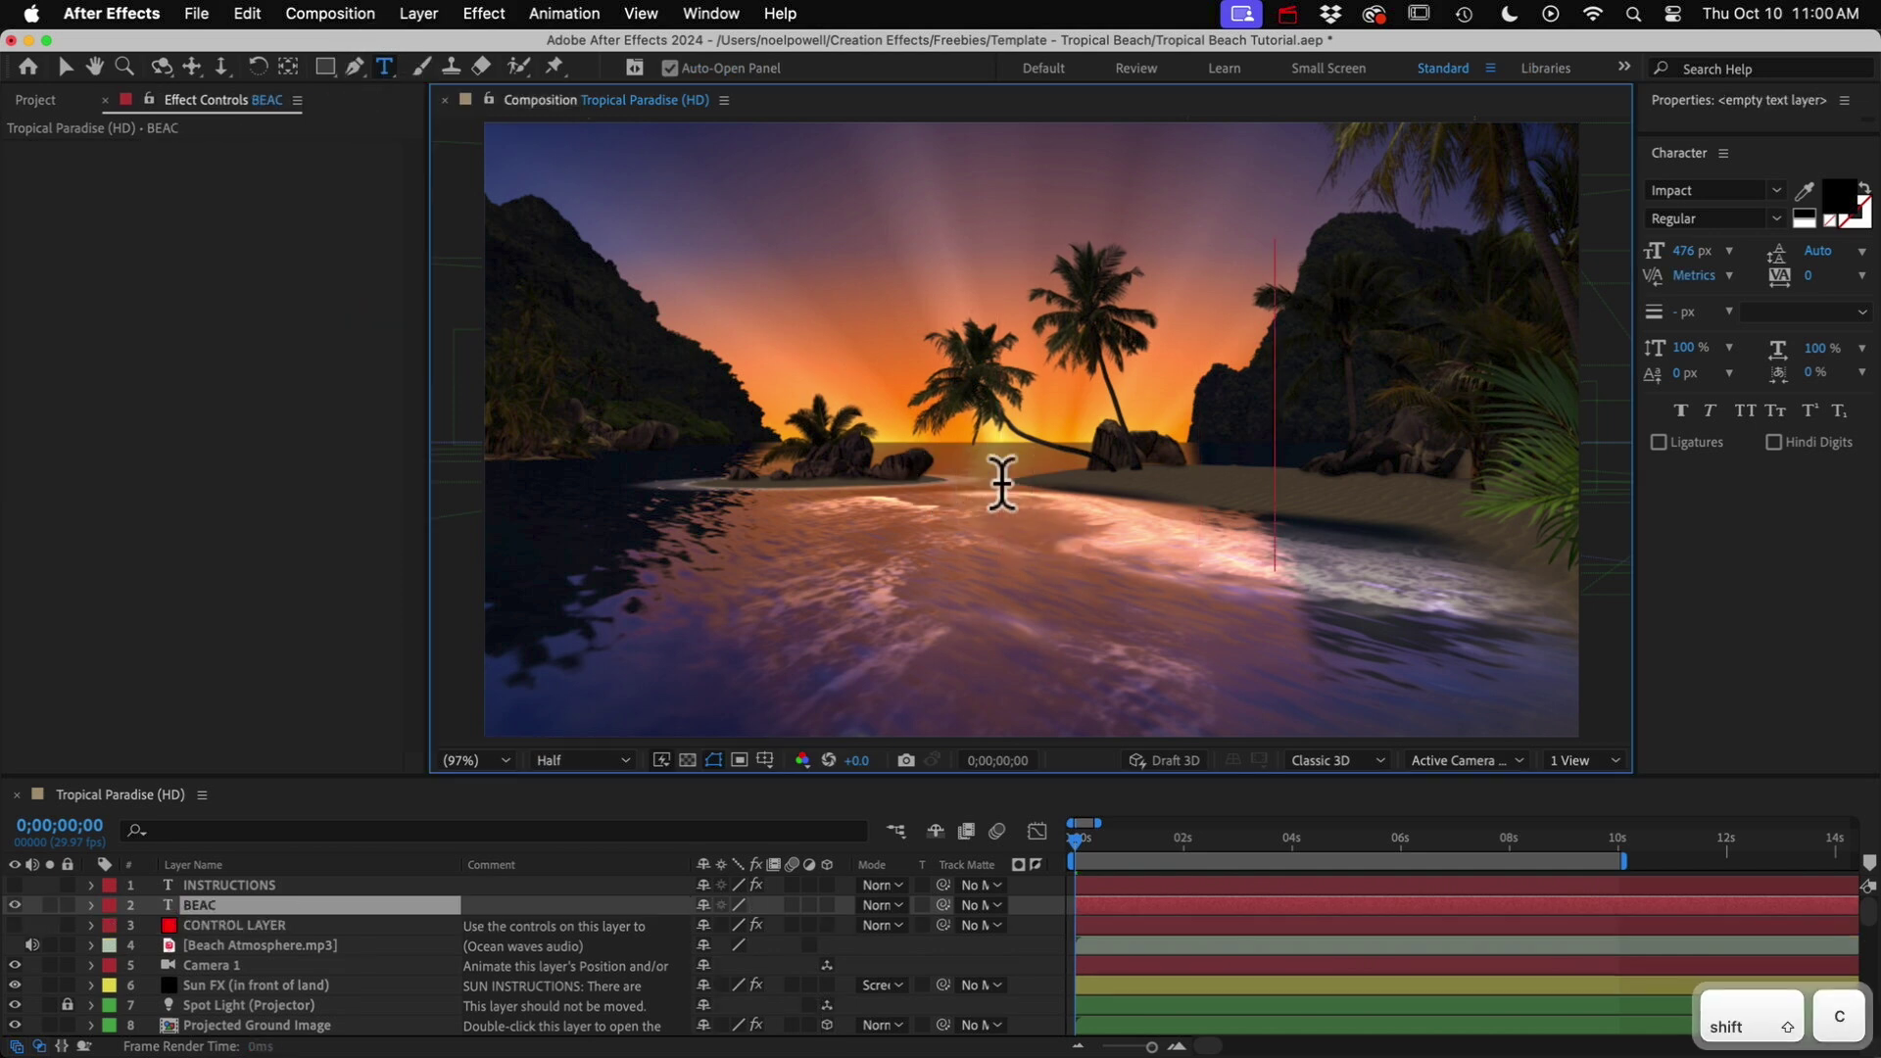
click(827, 907)
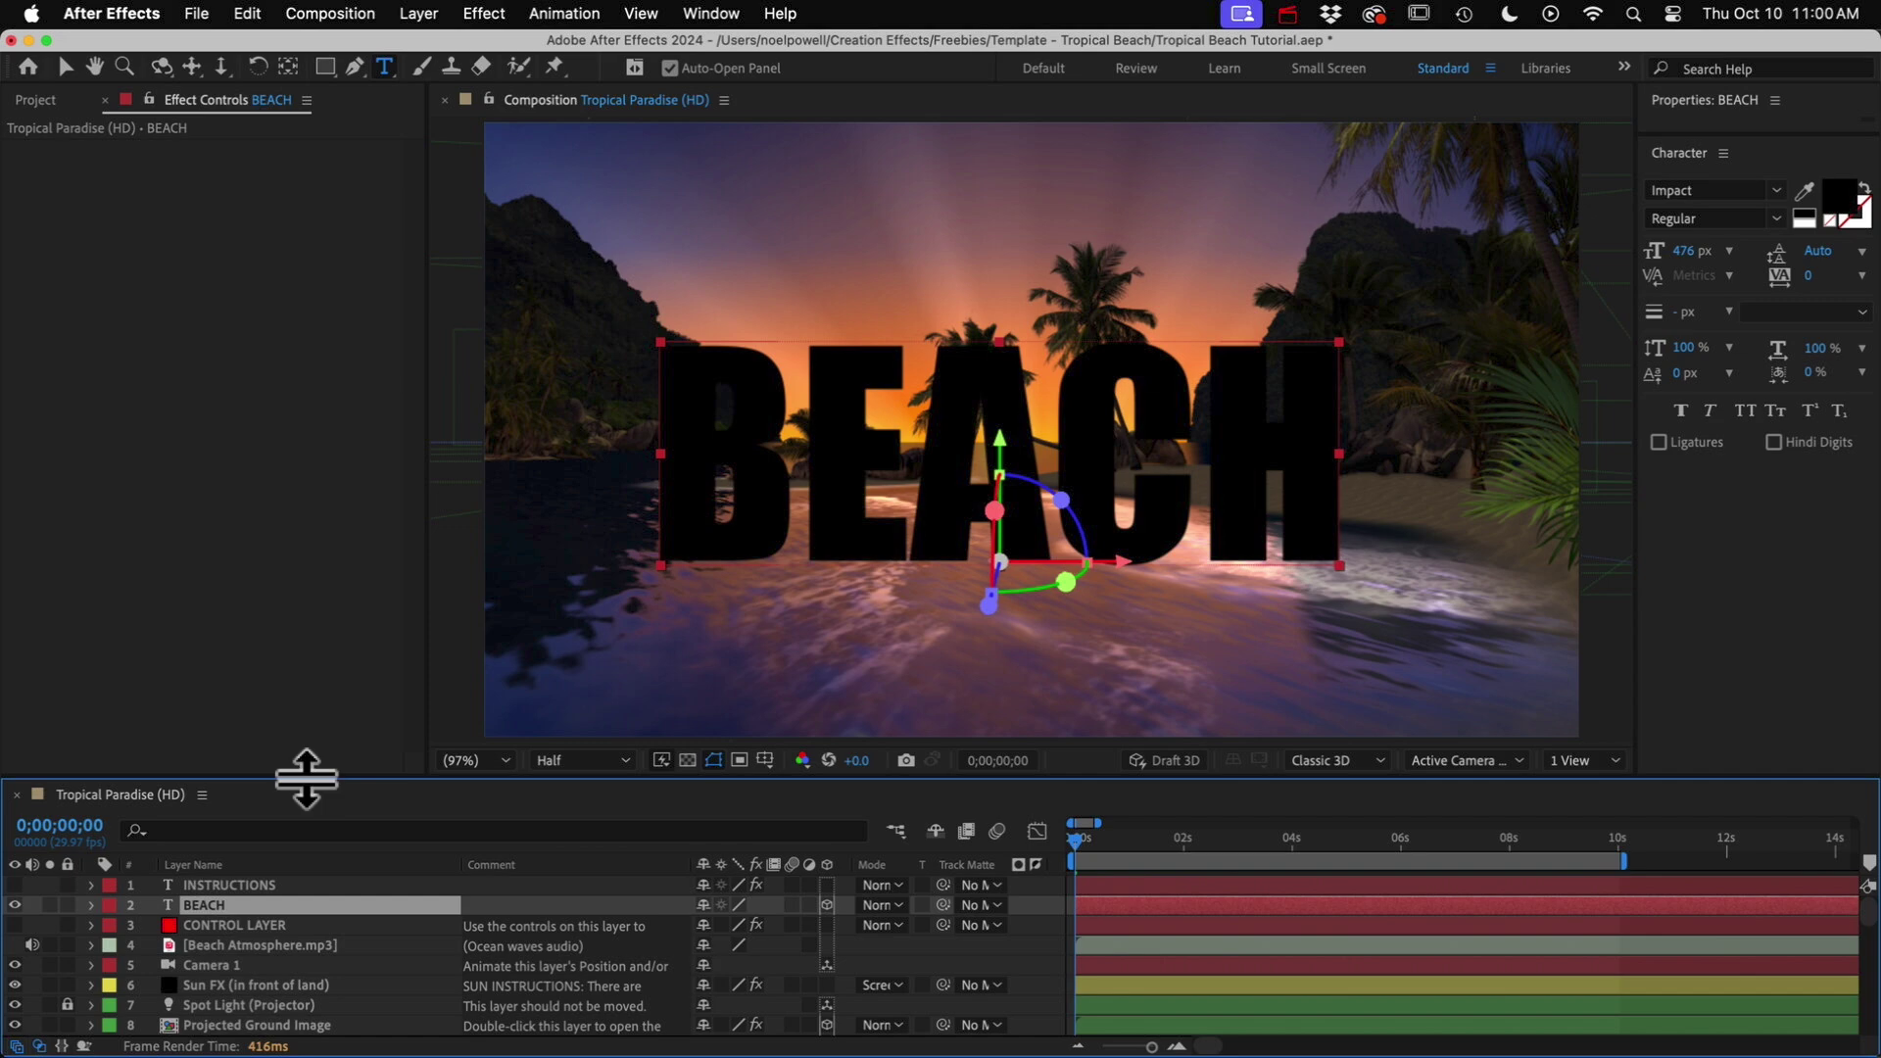
- Move the BEACH layer below Water Reflection and raise it above the island
drag(306, 779, 308, 176)
drag(214, 296, 262, 913)
drag(313, 180, 353, 767)
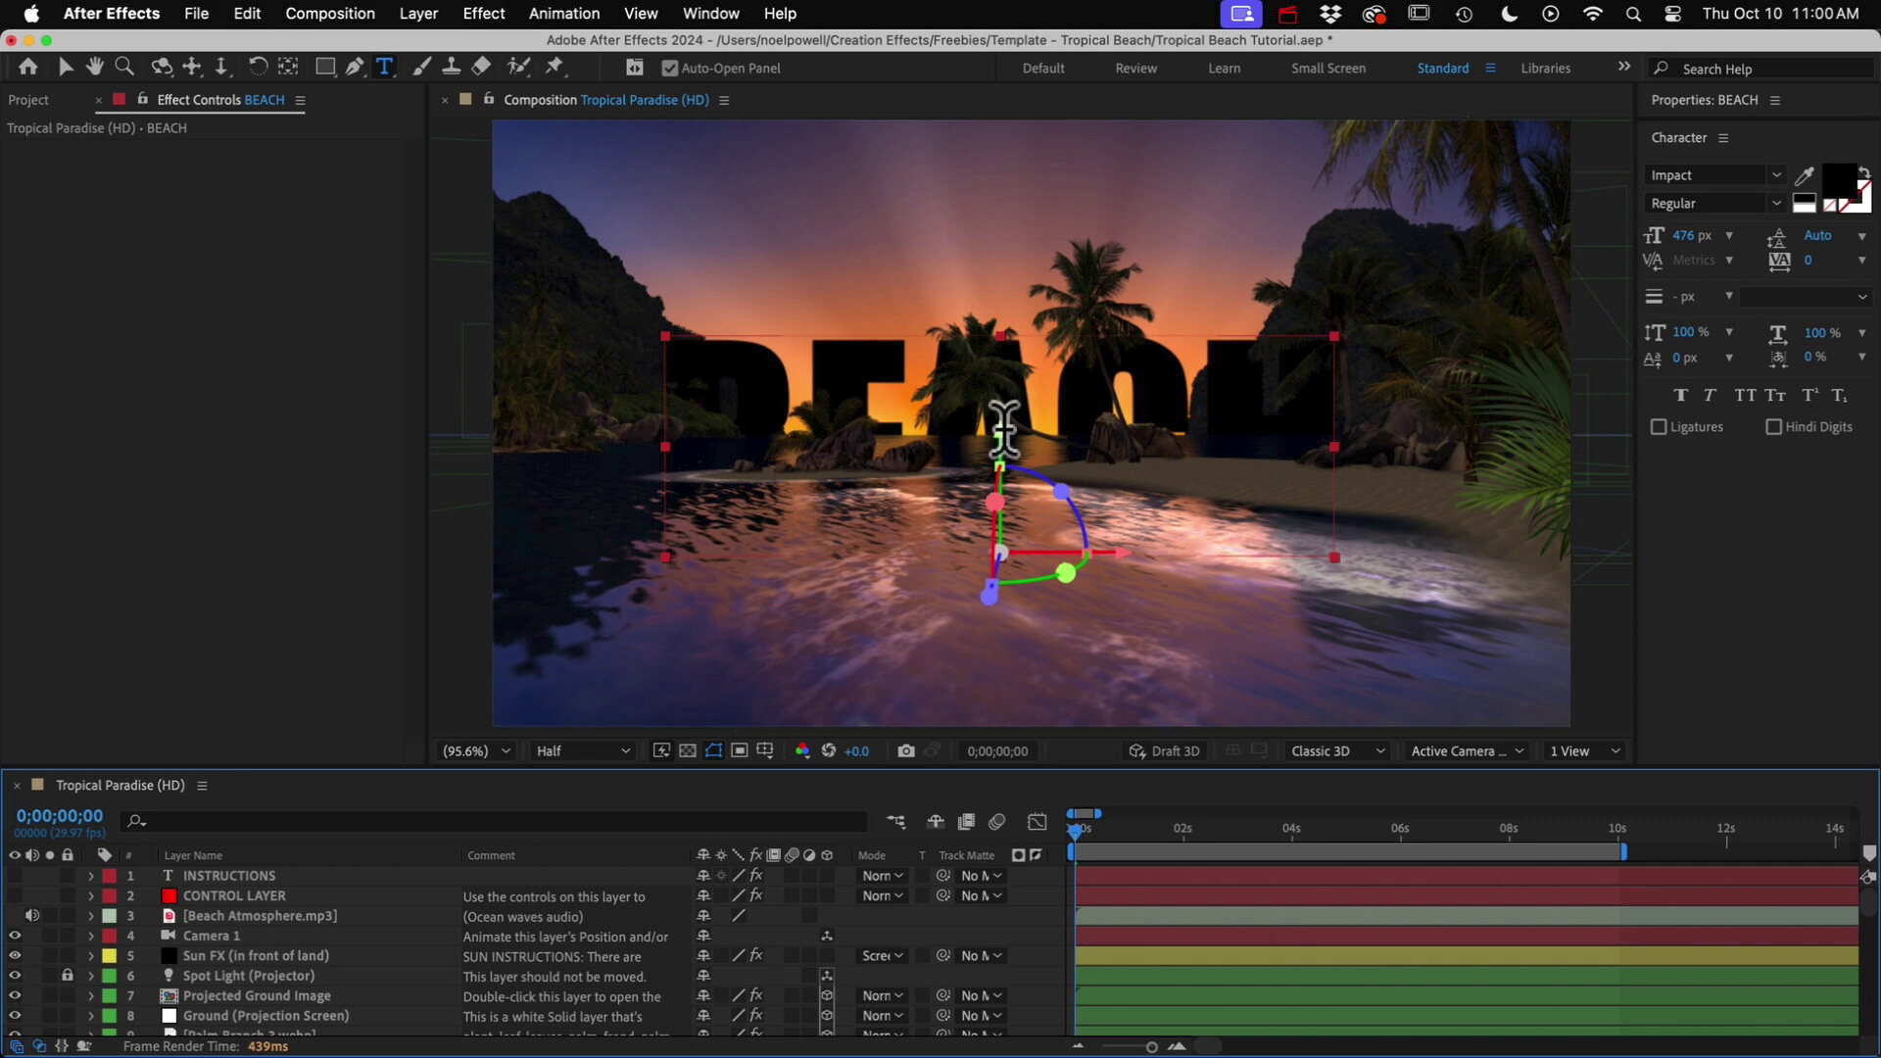
key(v)
drag(1000, 428, 1023, 317)
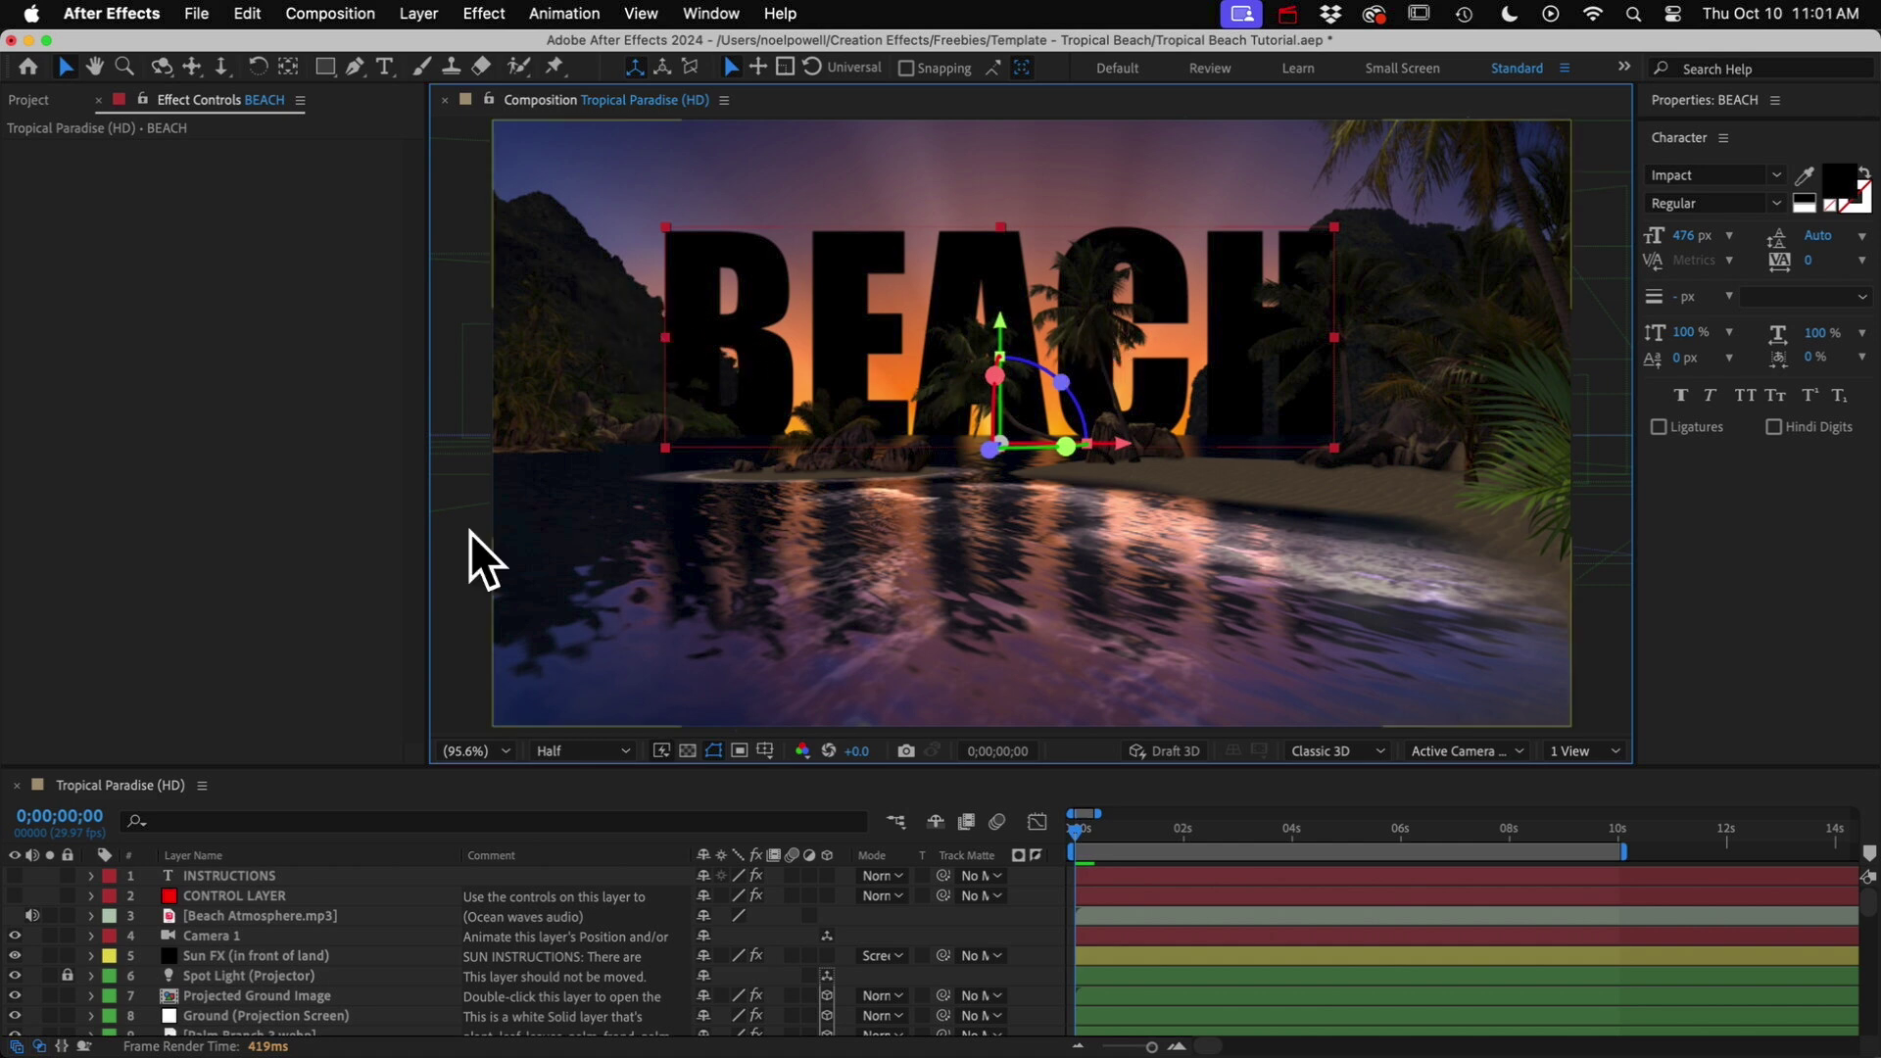
- Set the BEACH layer's Position Z to 45000
scroll(310, 965, down, 9)
scroll(311, 976, down, 4)
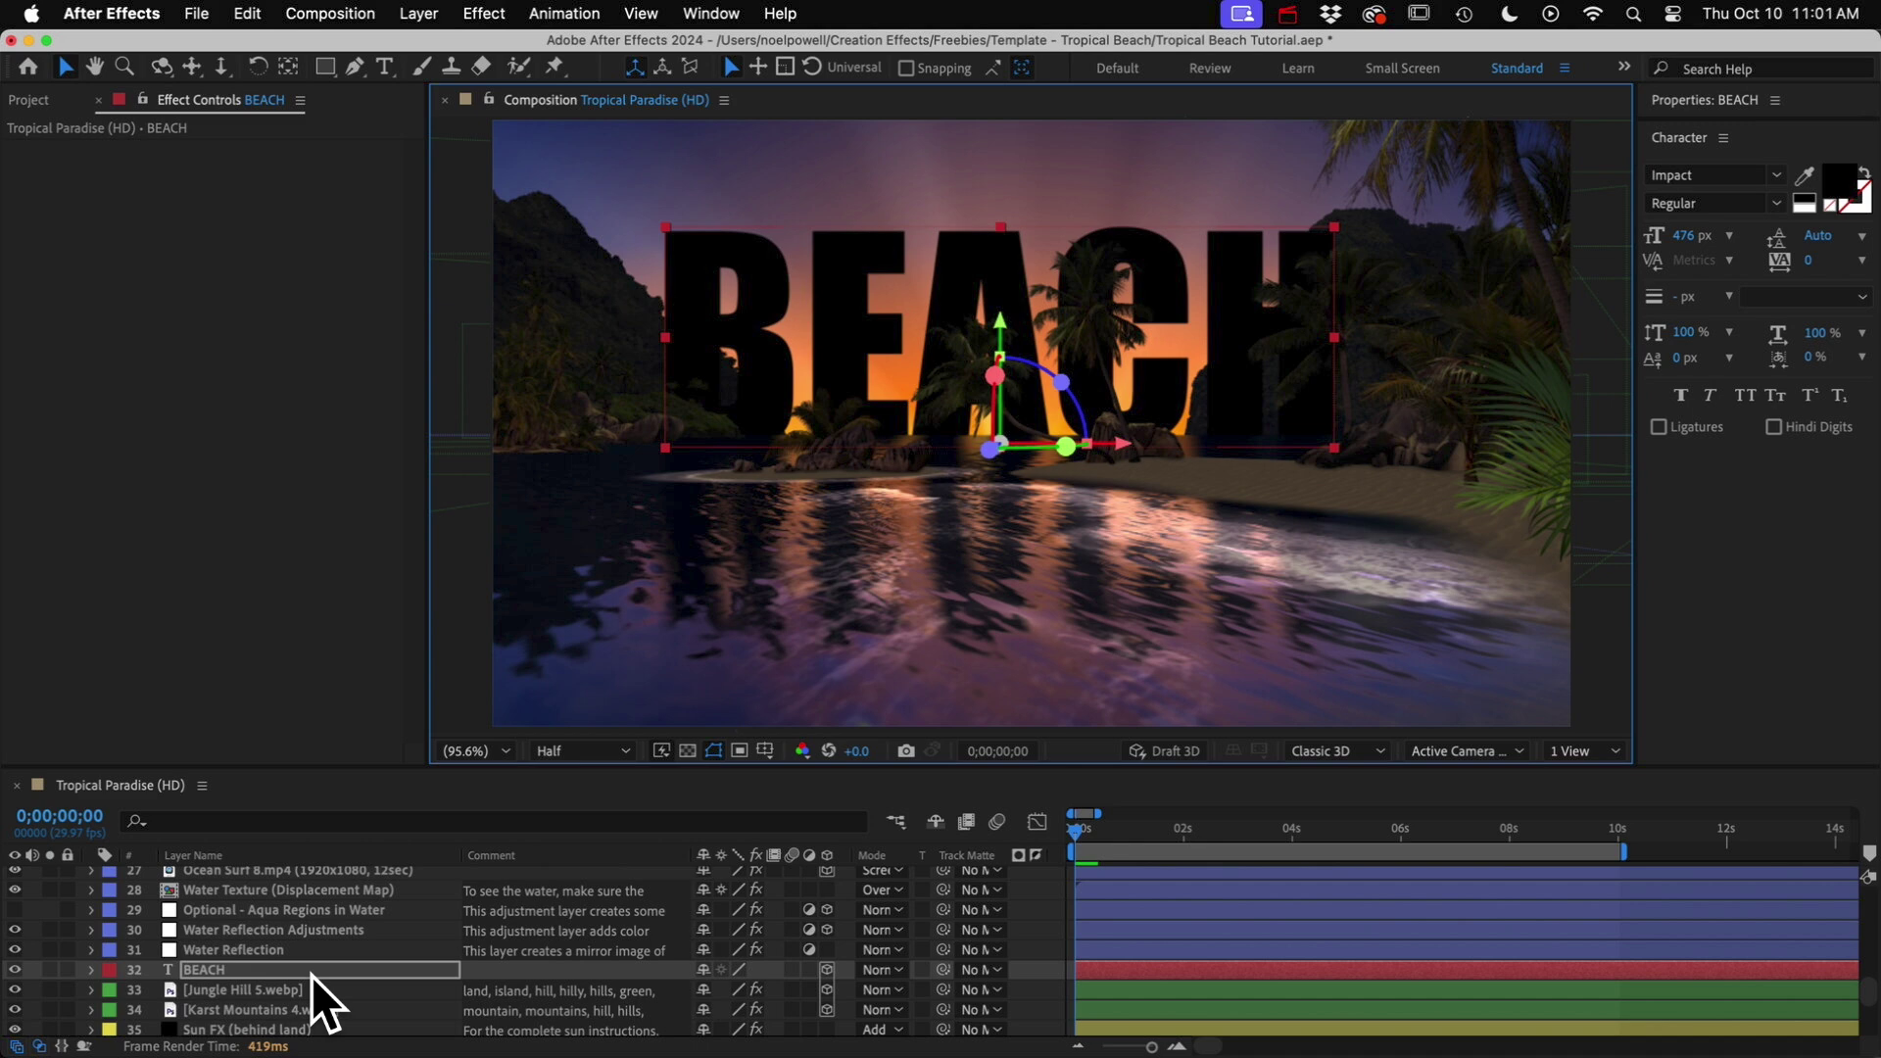
click(308, 971)
key(p)
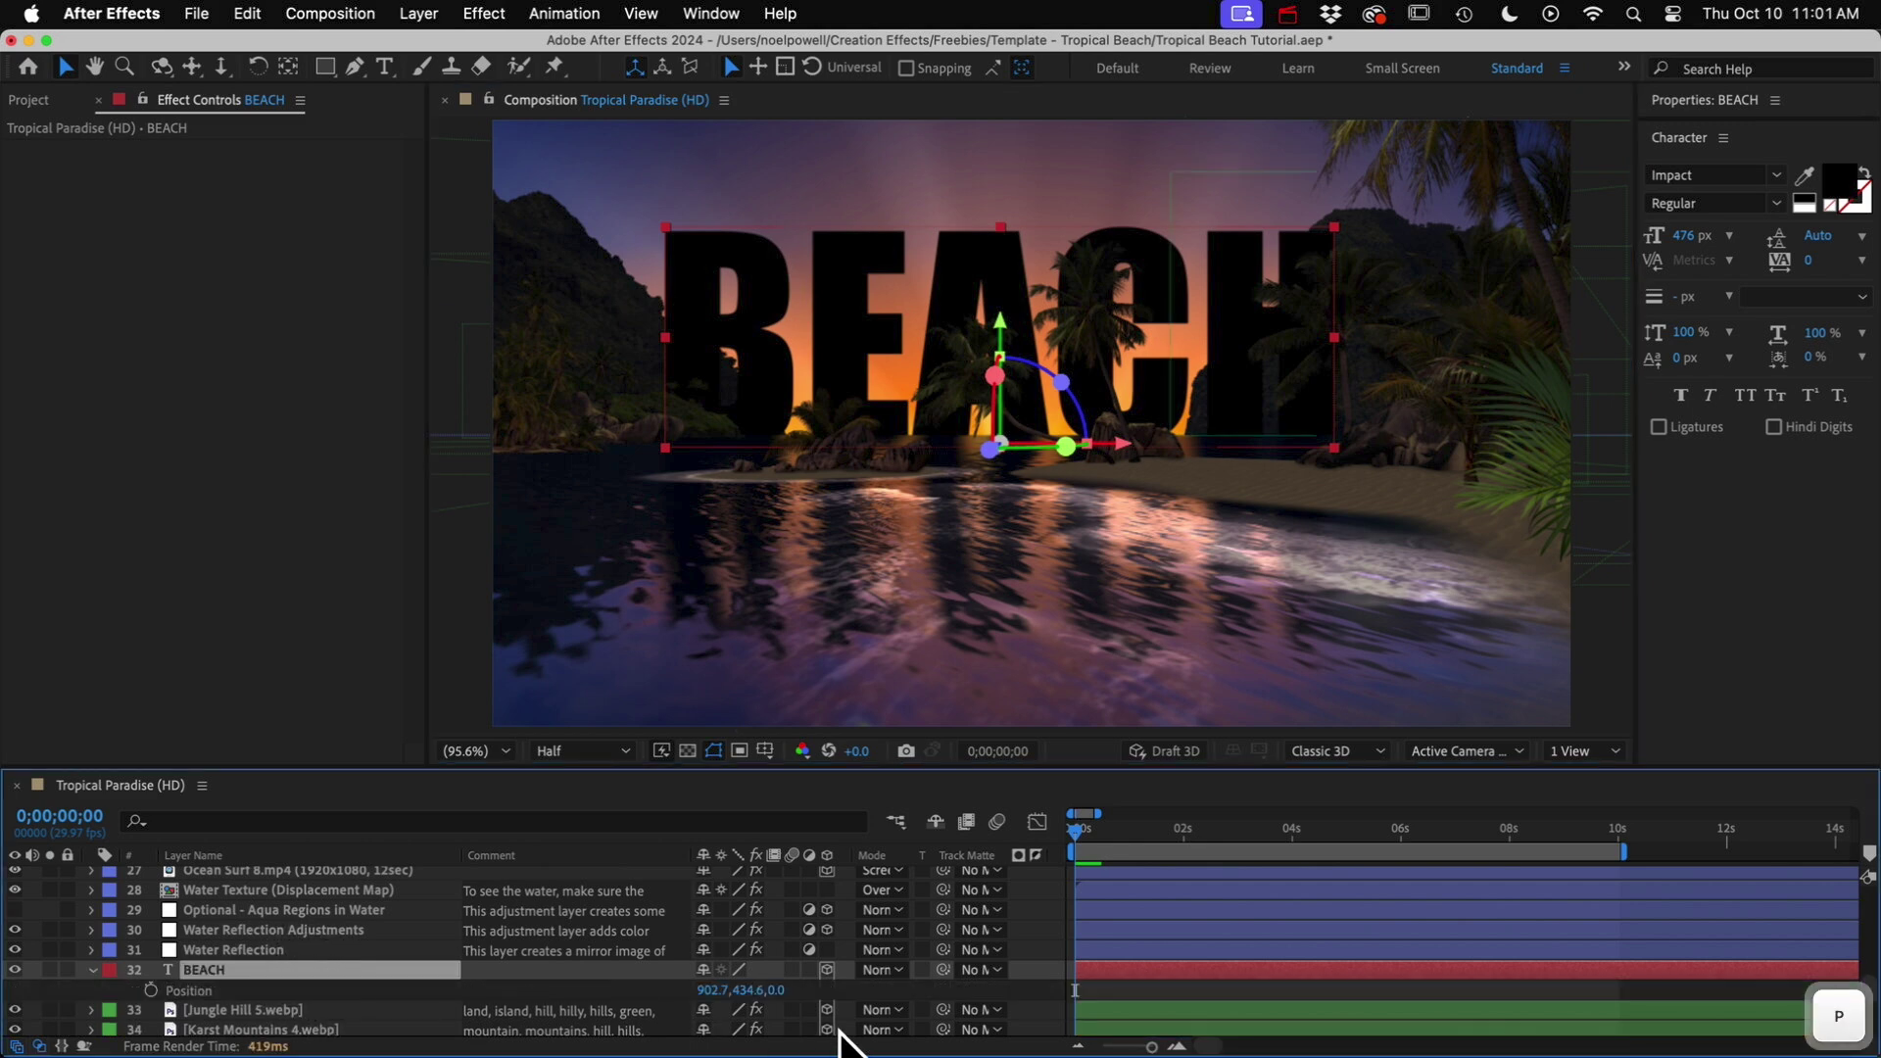
click(804, 991)
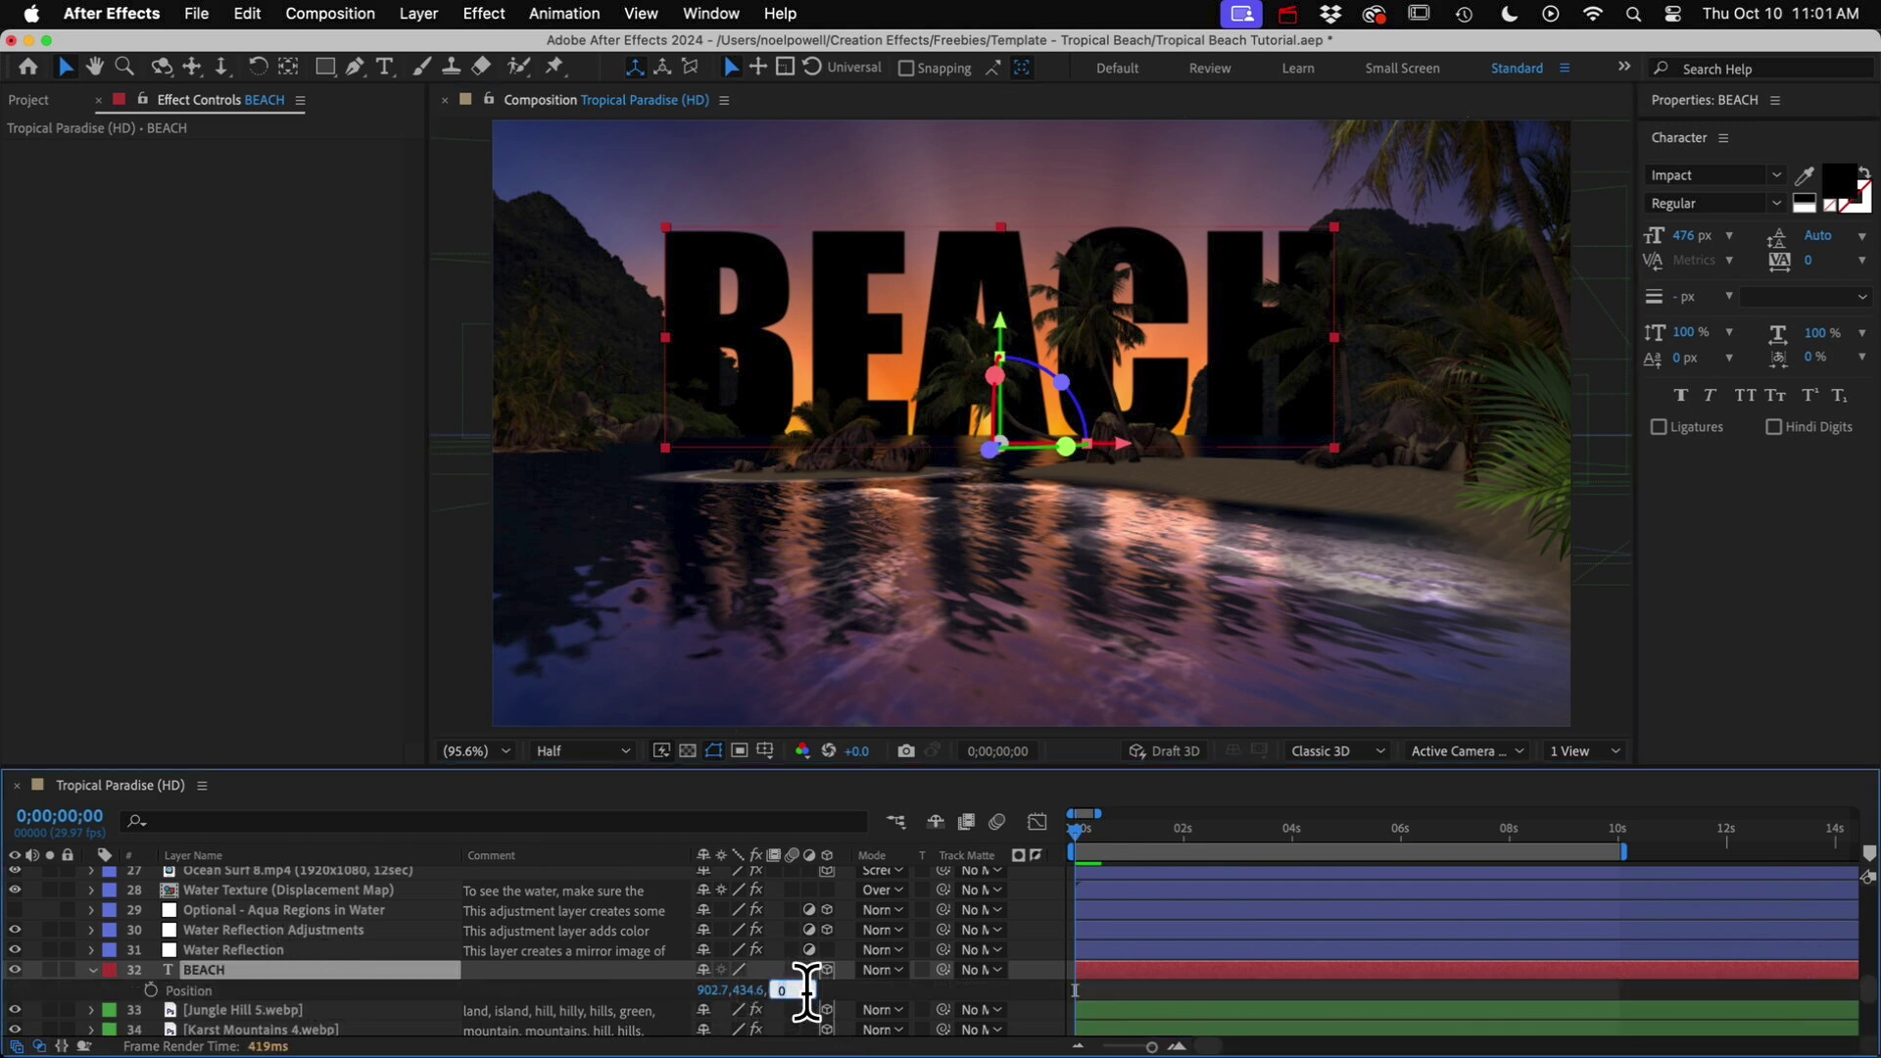
text(45000)
key(Return)
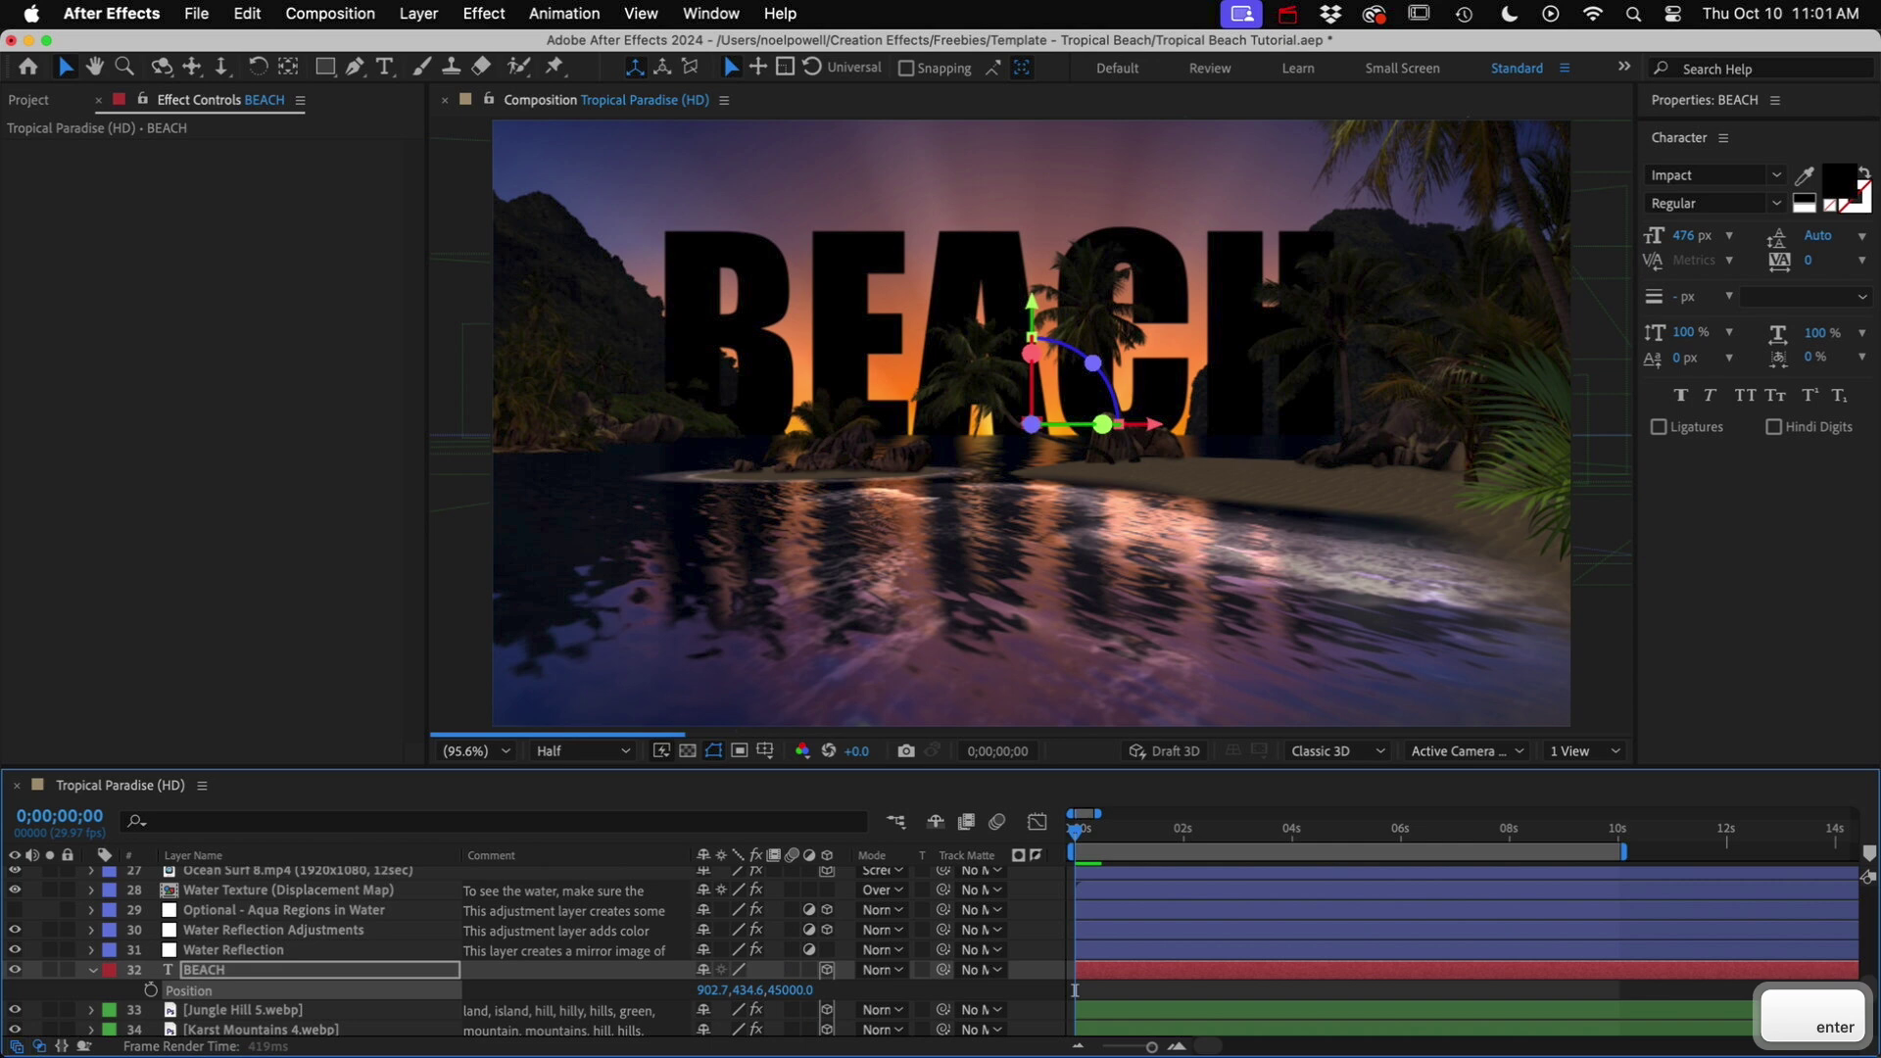
- Scale BEACH to 3980% and nudge it down and sideways over the island
click(237, 968)
key(s)
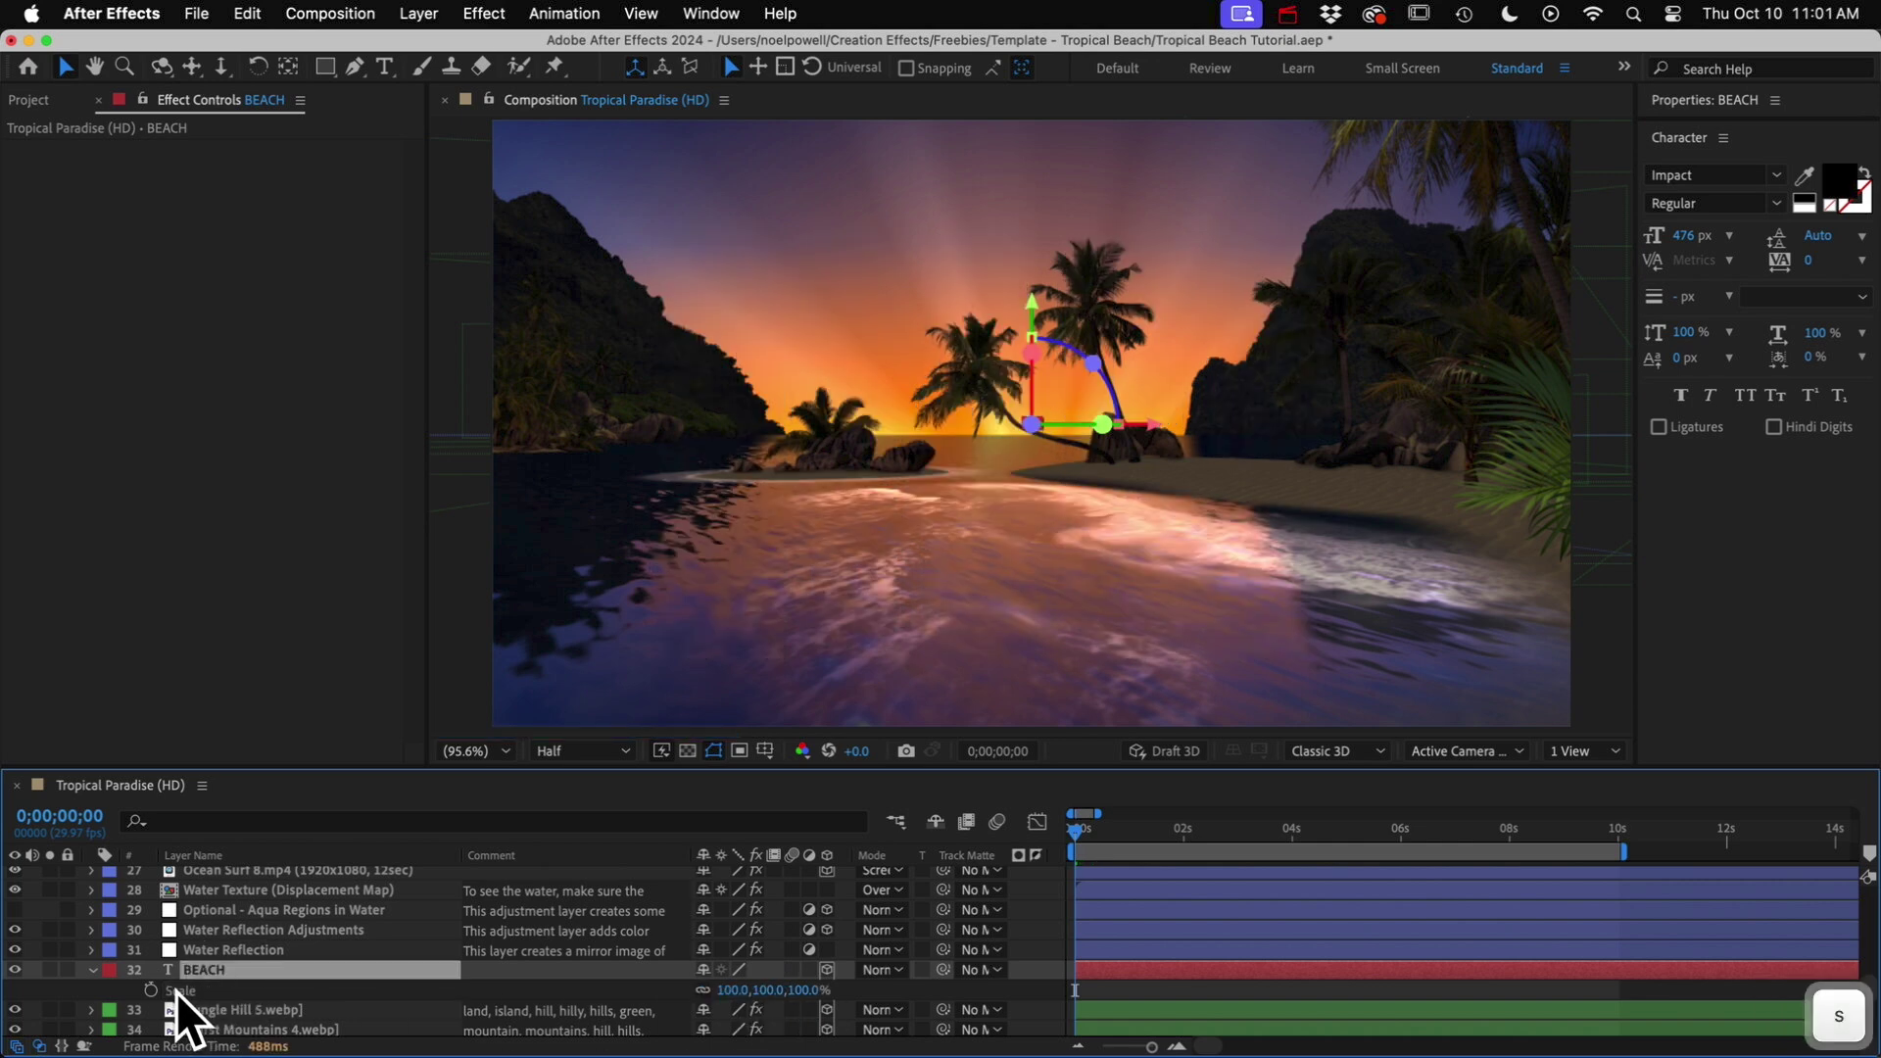
drag(733, 991, 1172, 978)
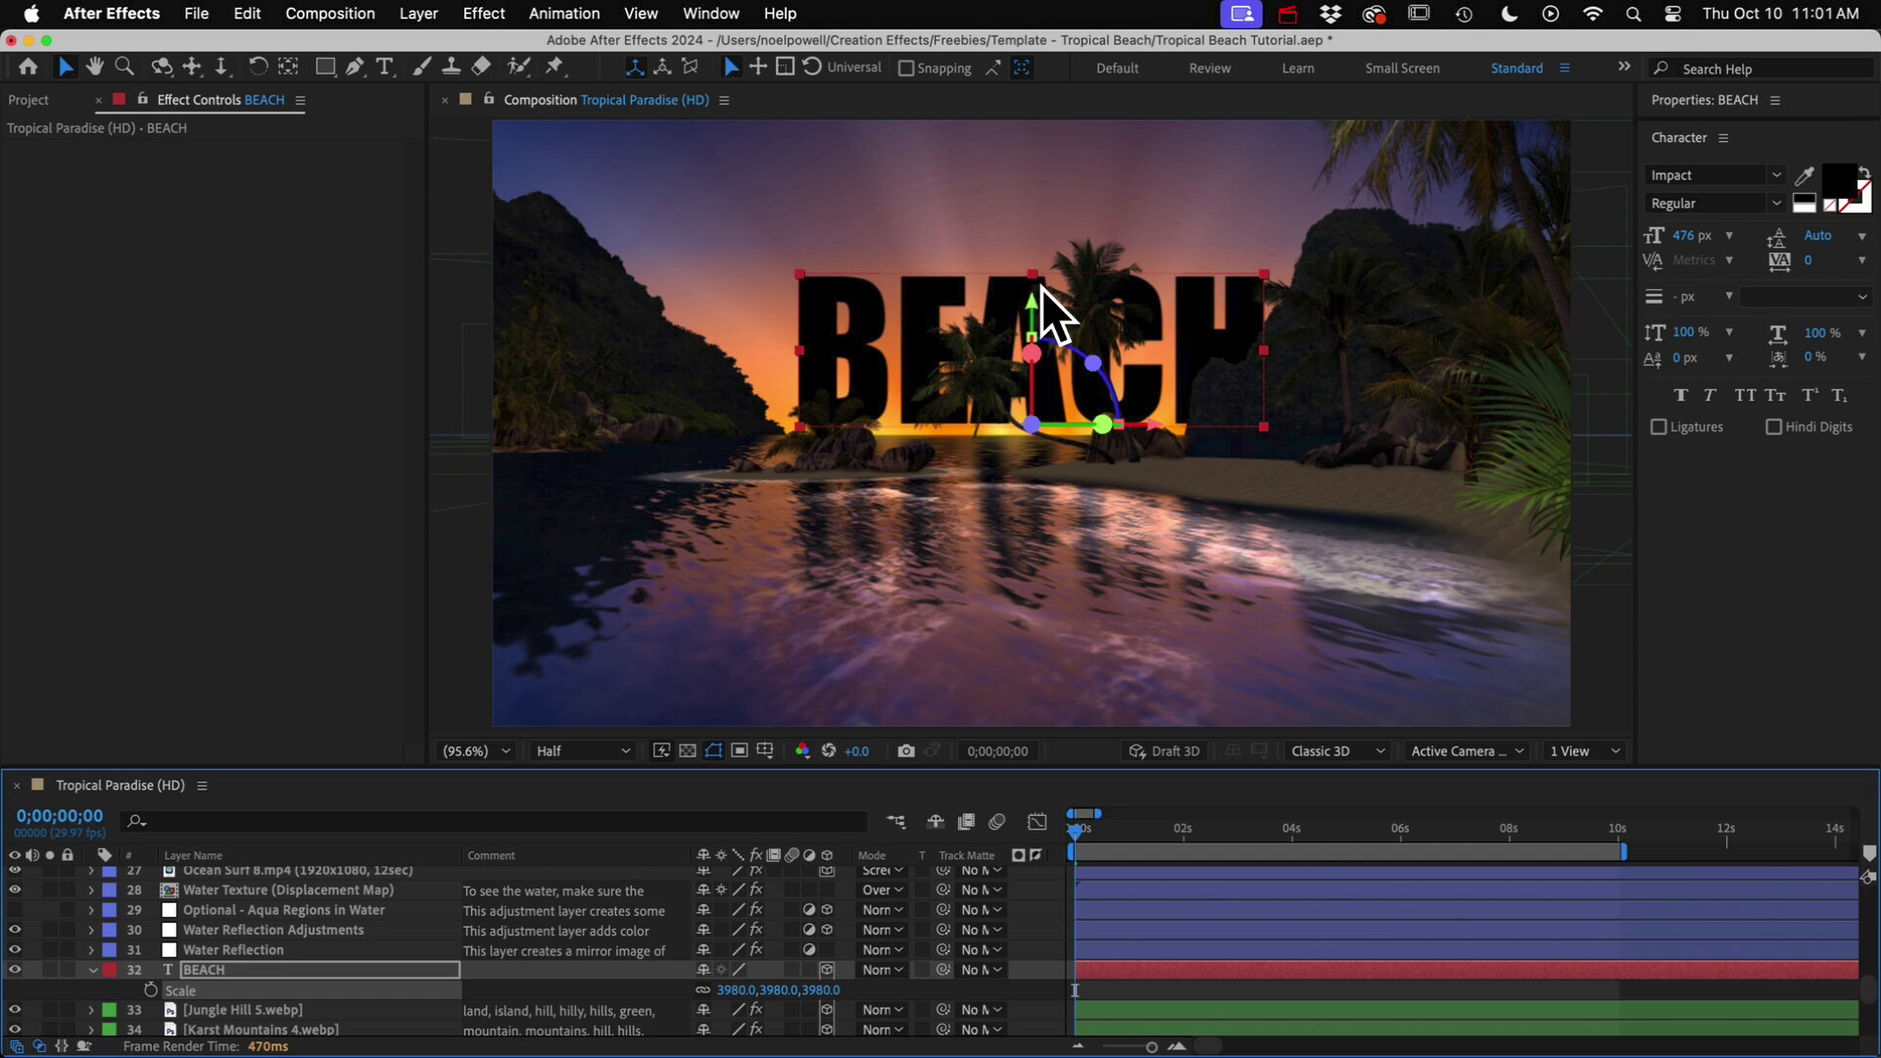
drag(1034, 294, 1032, 323)
mouse_move(1127, 441)
mouse_down()
mouse_move(1100, 437)
mouse_move(1104, 462)
mouse_up()
- Change the BEACH text fill colour to yellow
click(1839, 182)
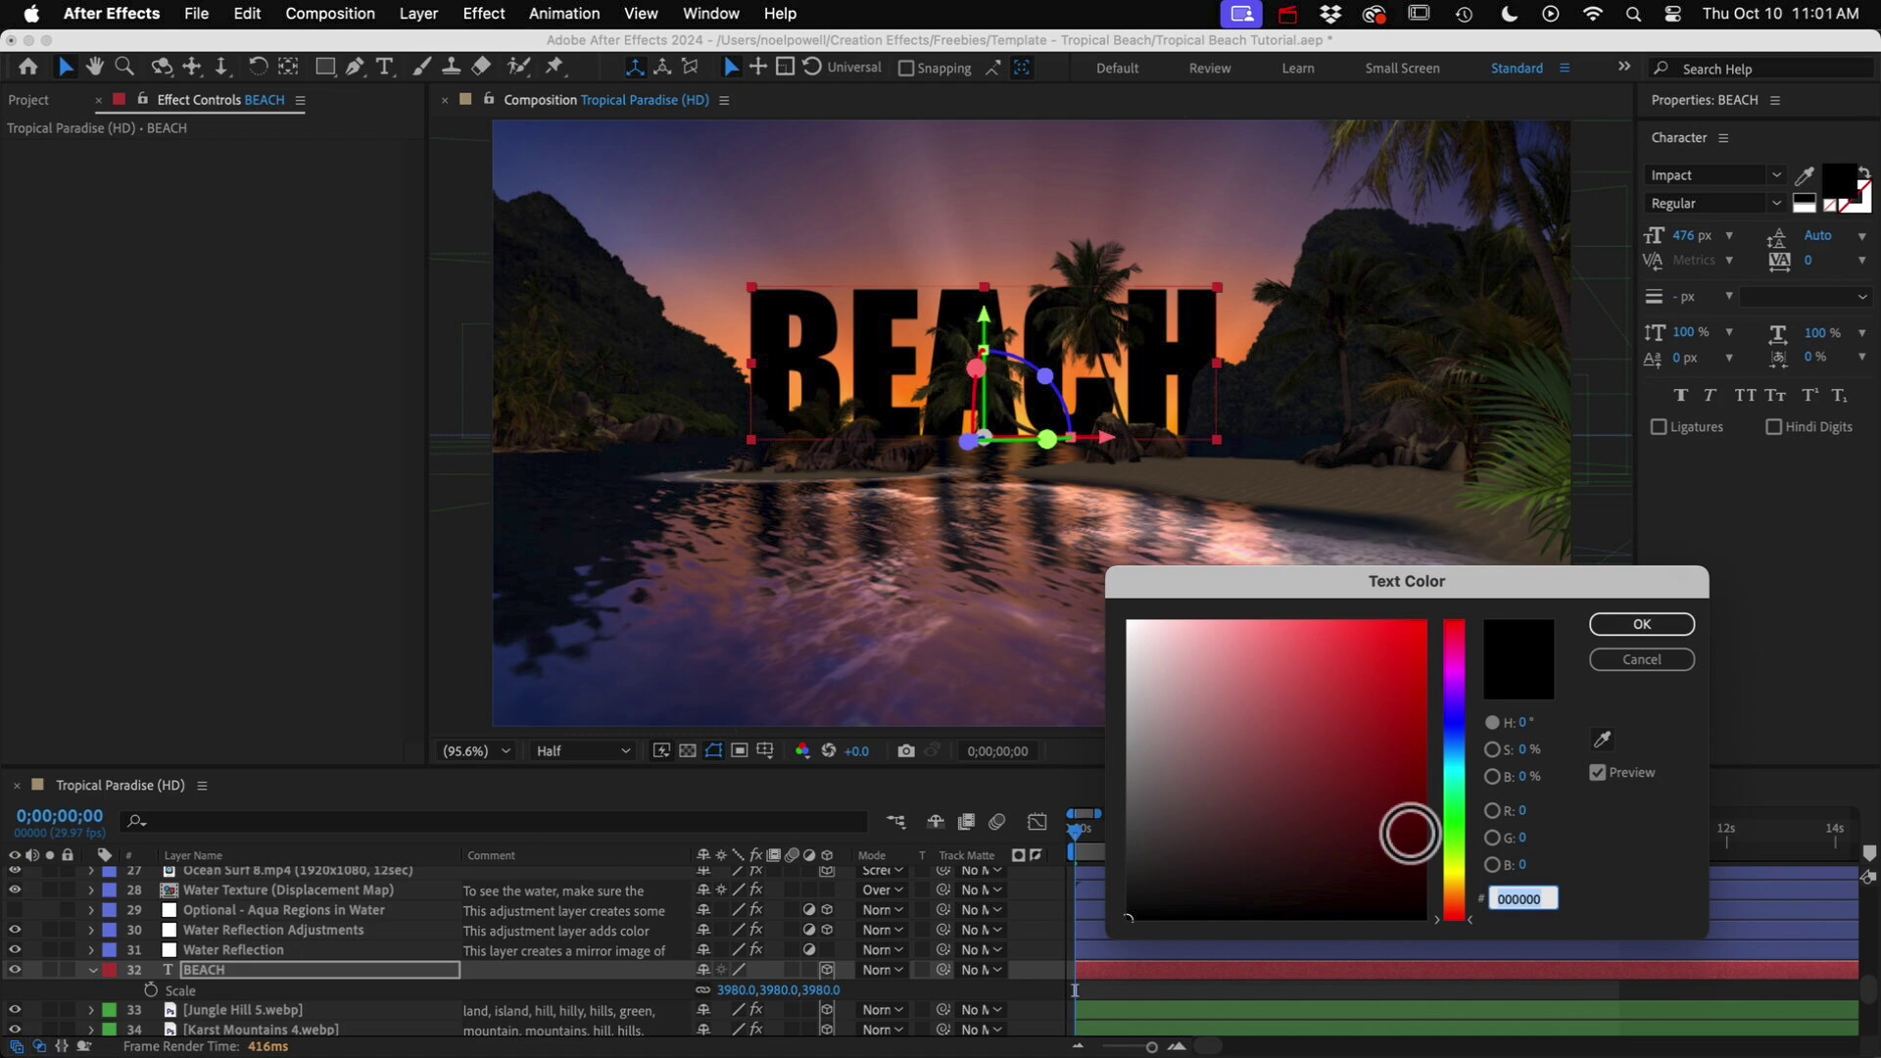
drag(1407, 826, 1197, 723)
click(1454, 886)
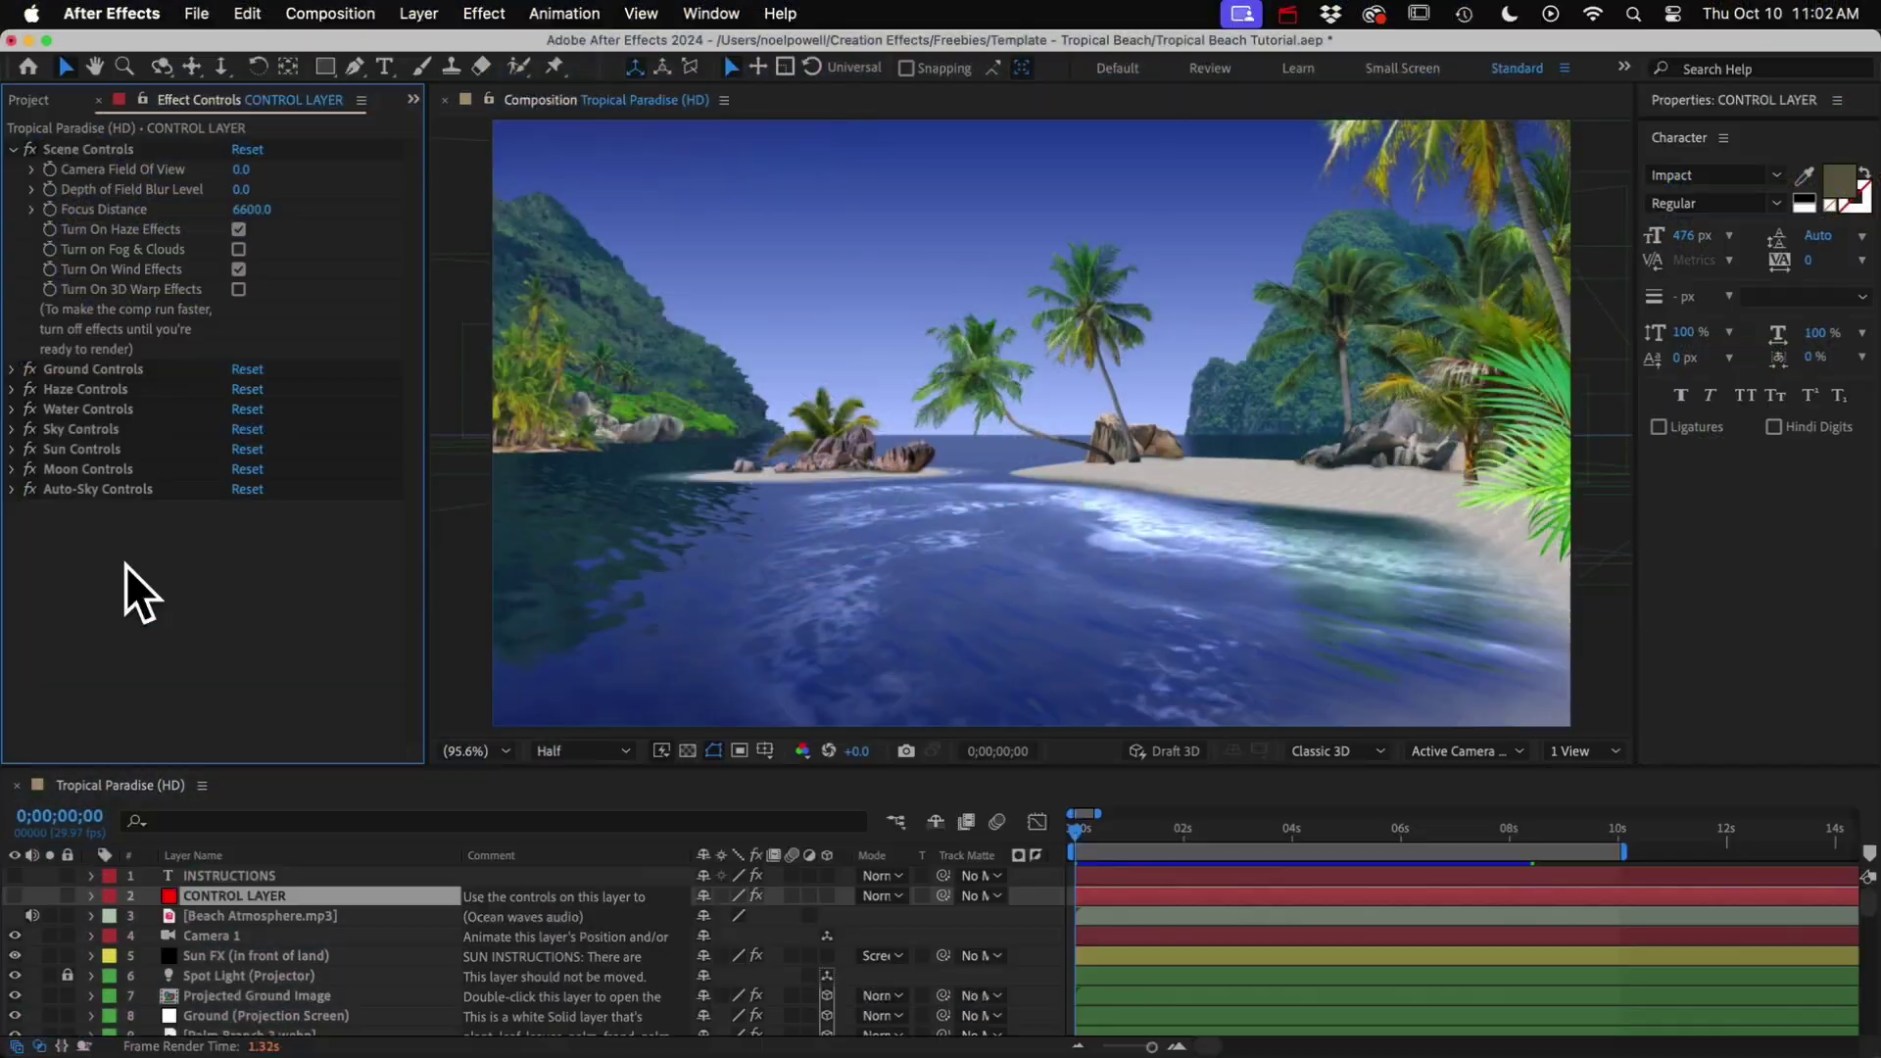
- Set Water Tint Amount in Water Controls to 50%
click(98, 409)
click(11, 410)
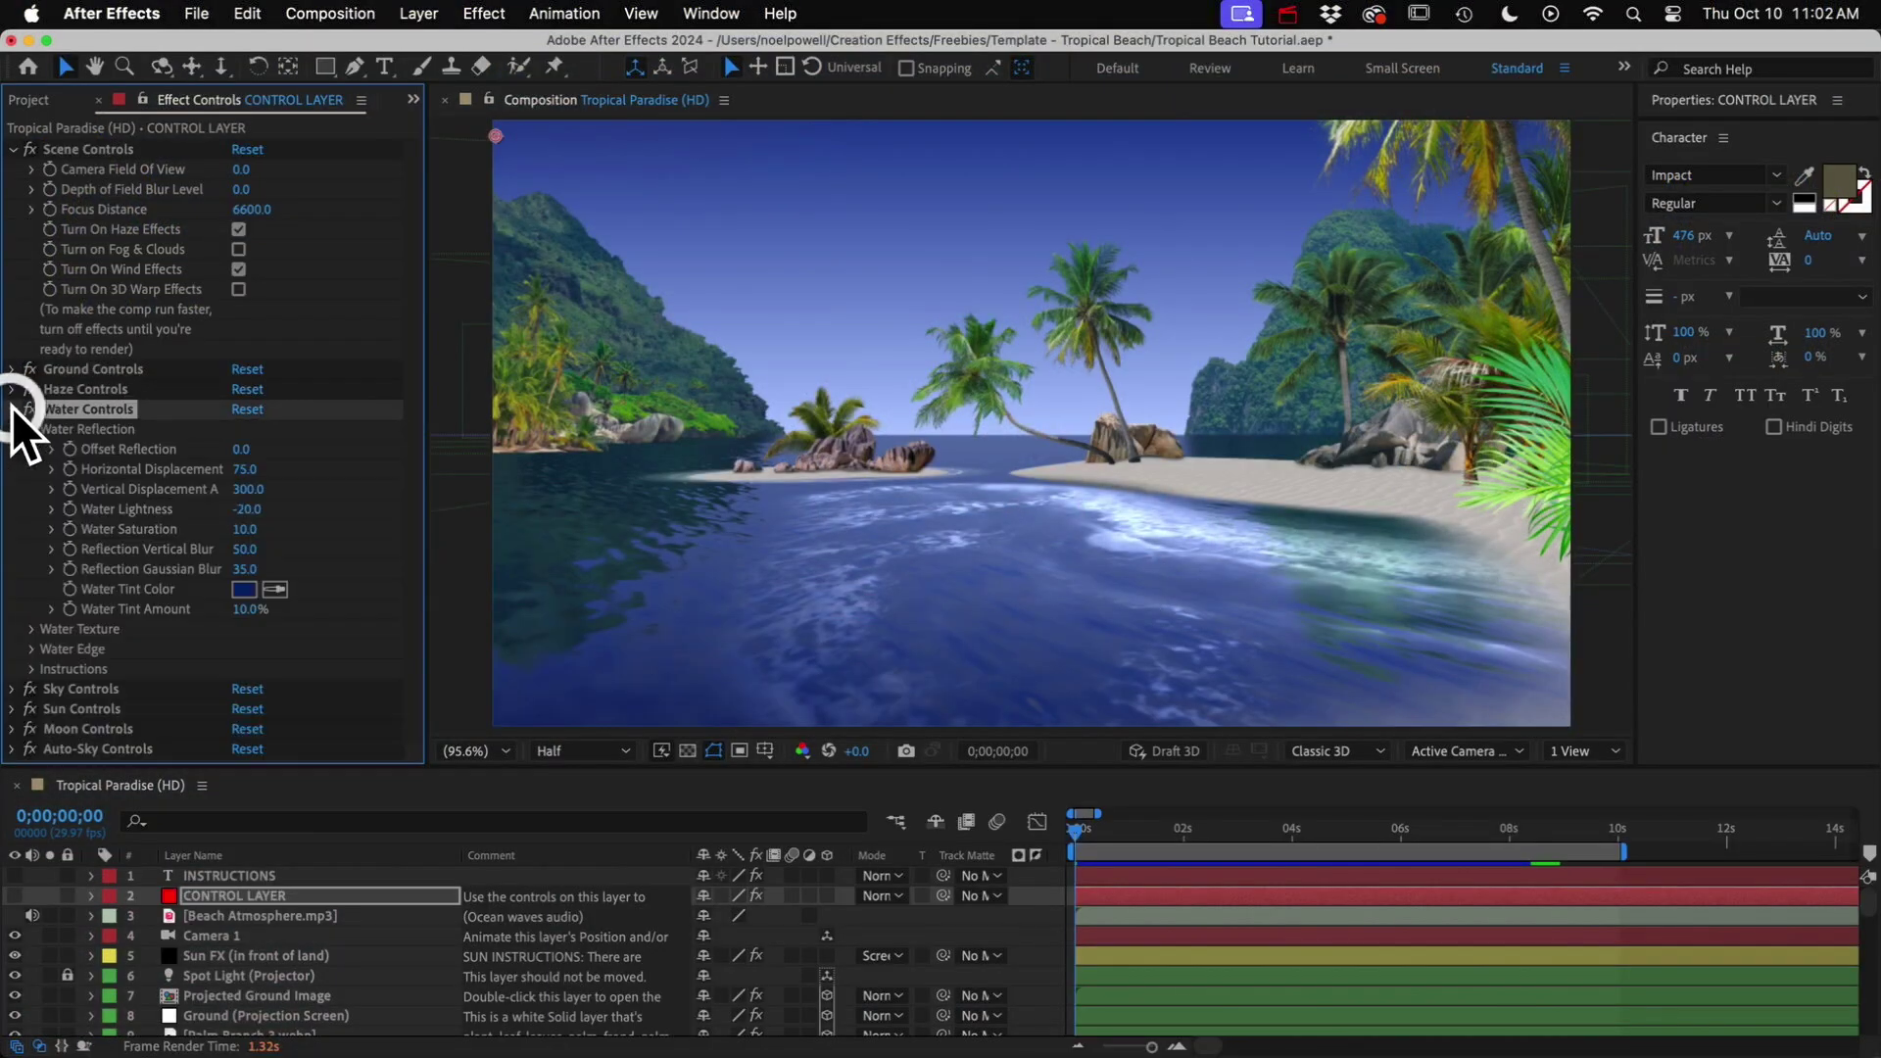
click(247, 610)
text(50)
key(Return)
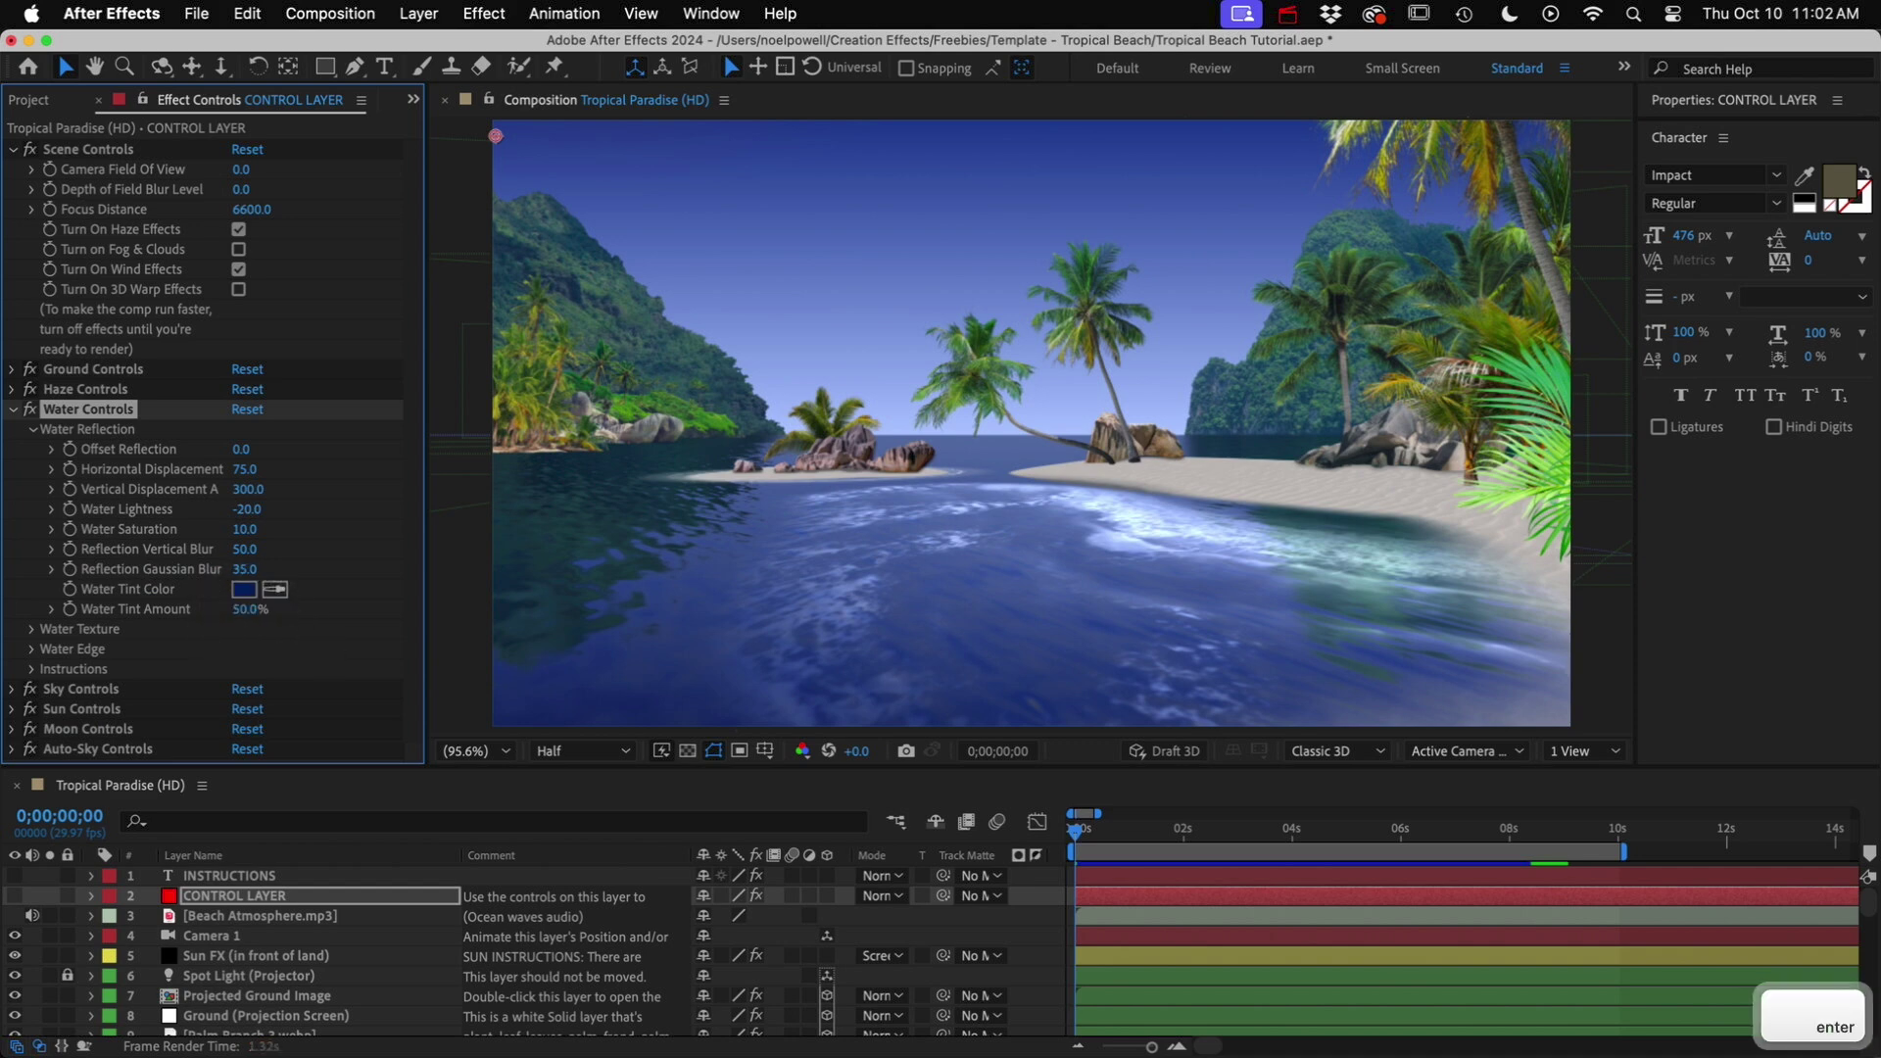
- Turn on the Optional - Aqua Regions in Water layer's visibility
scroll(319, 978, down, 5)
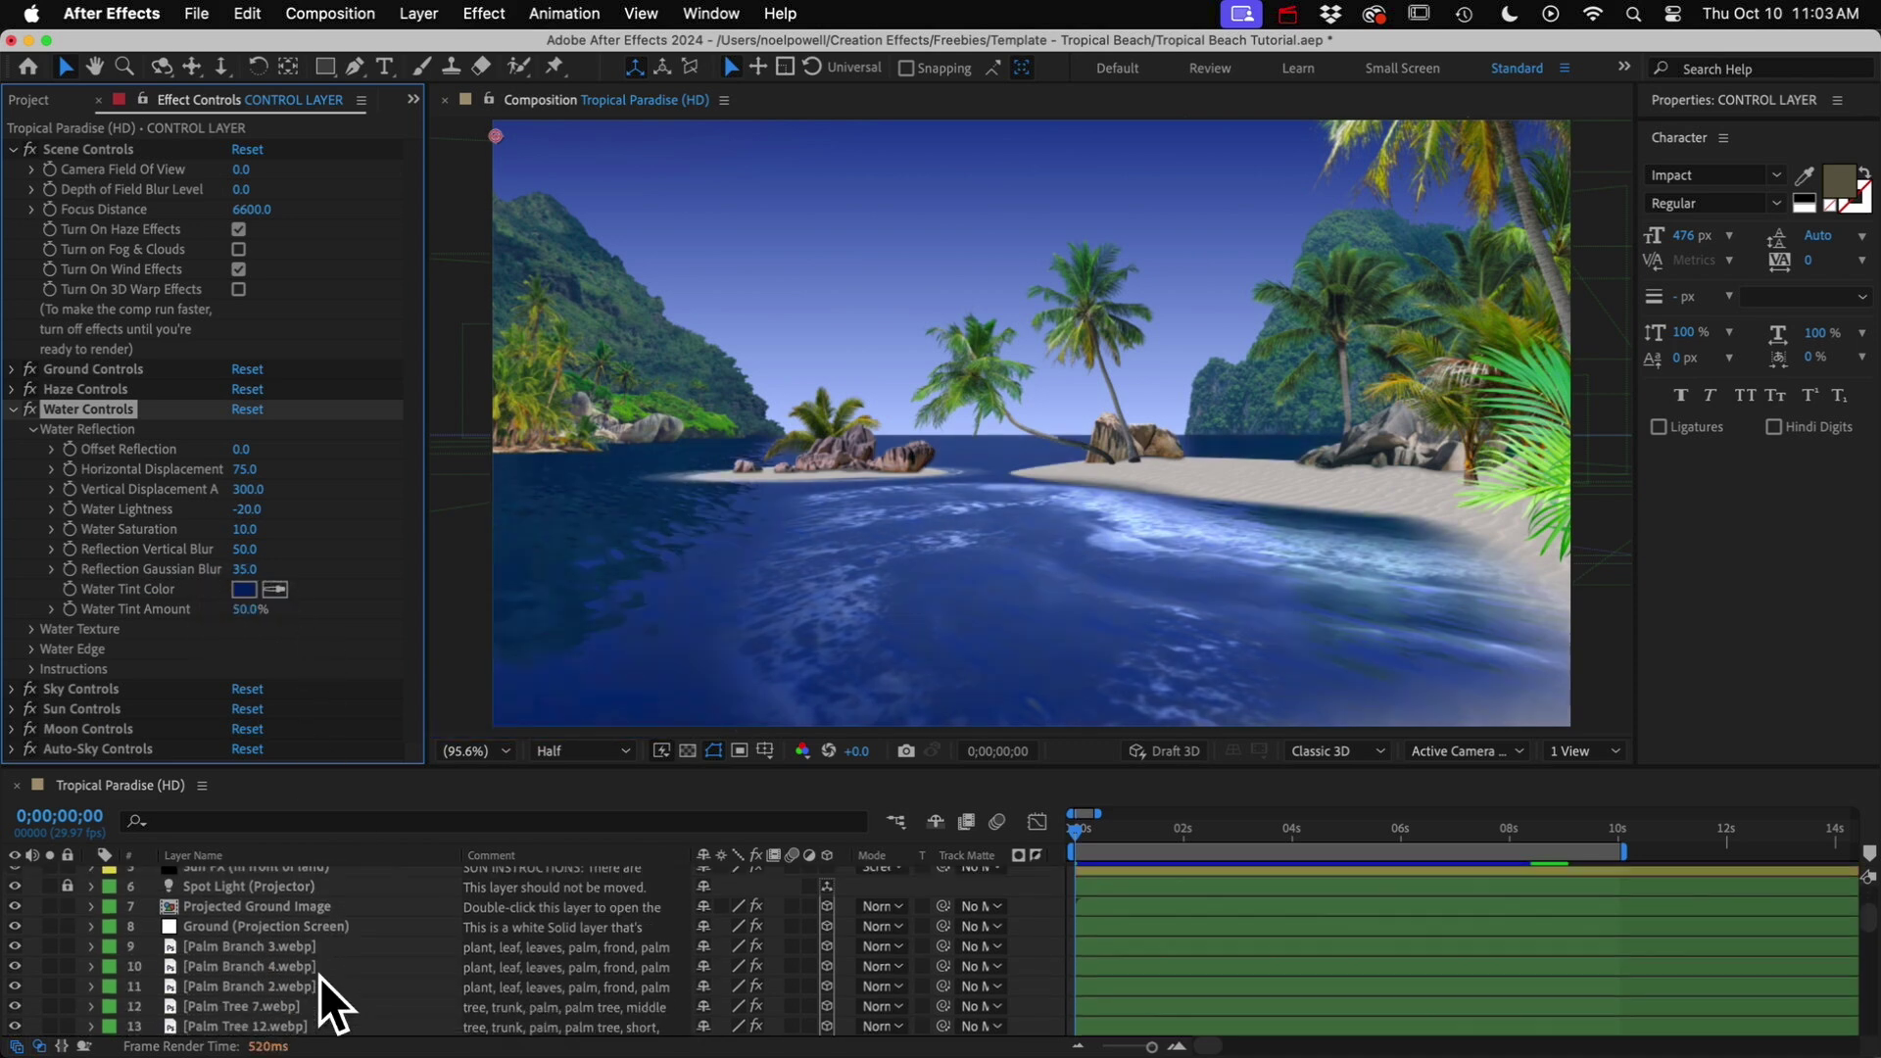
scroll(319, 978, down, 4)
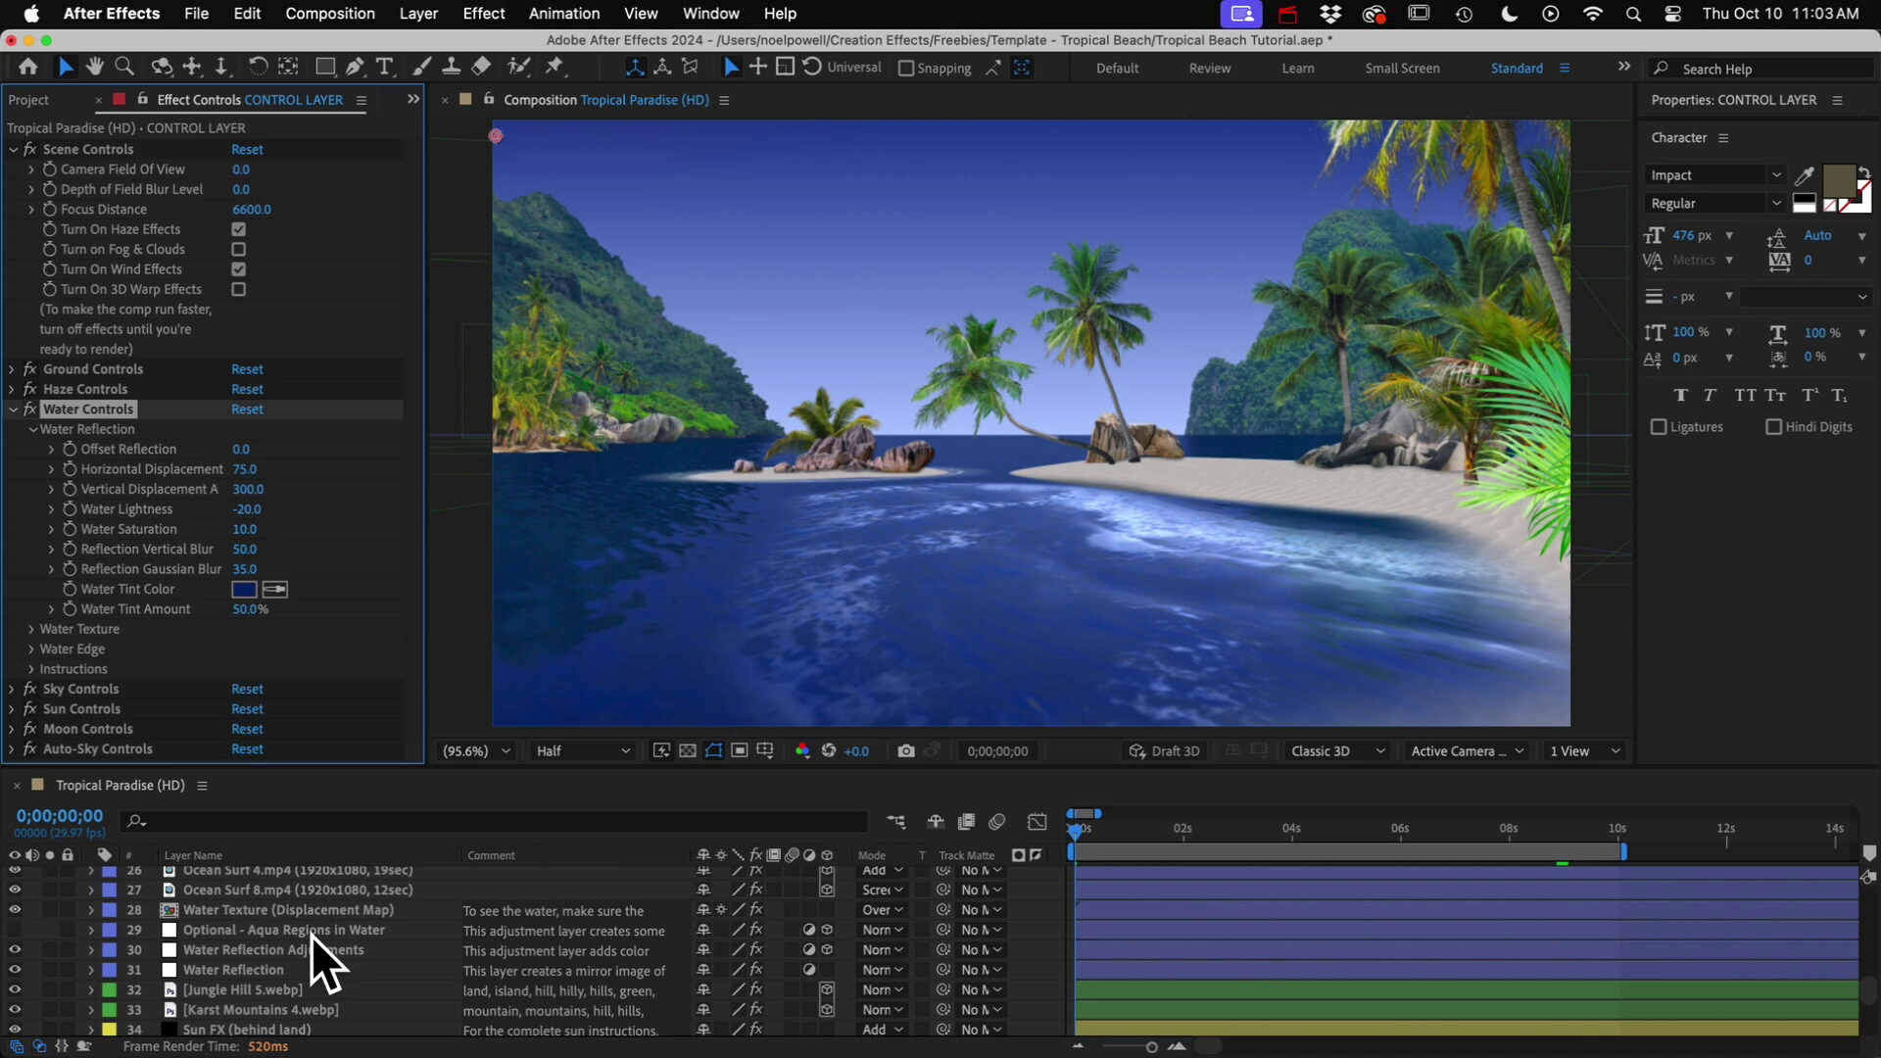
click(309, 931)
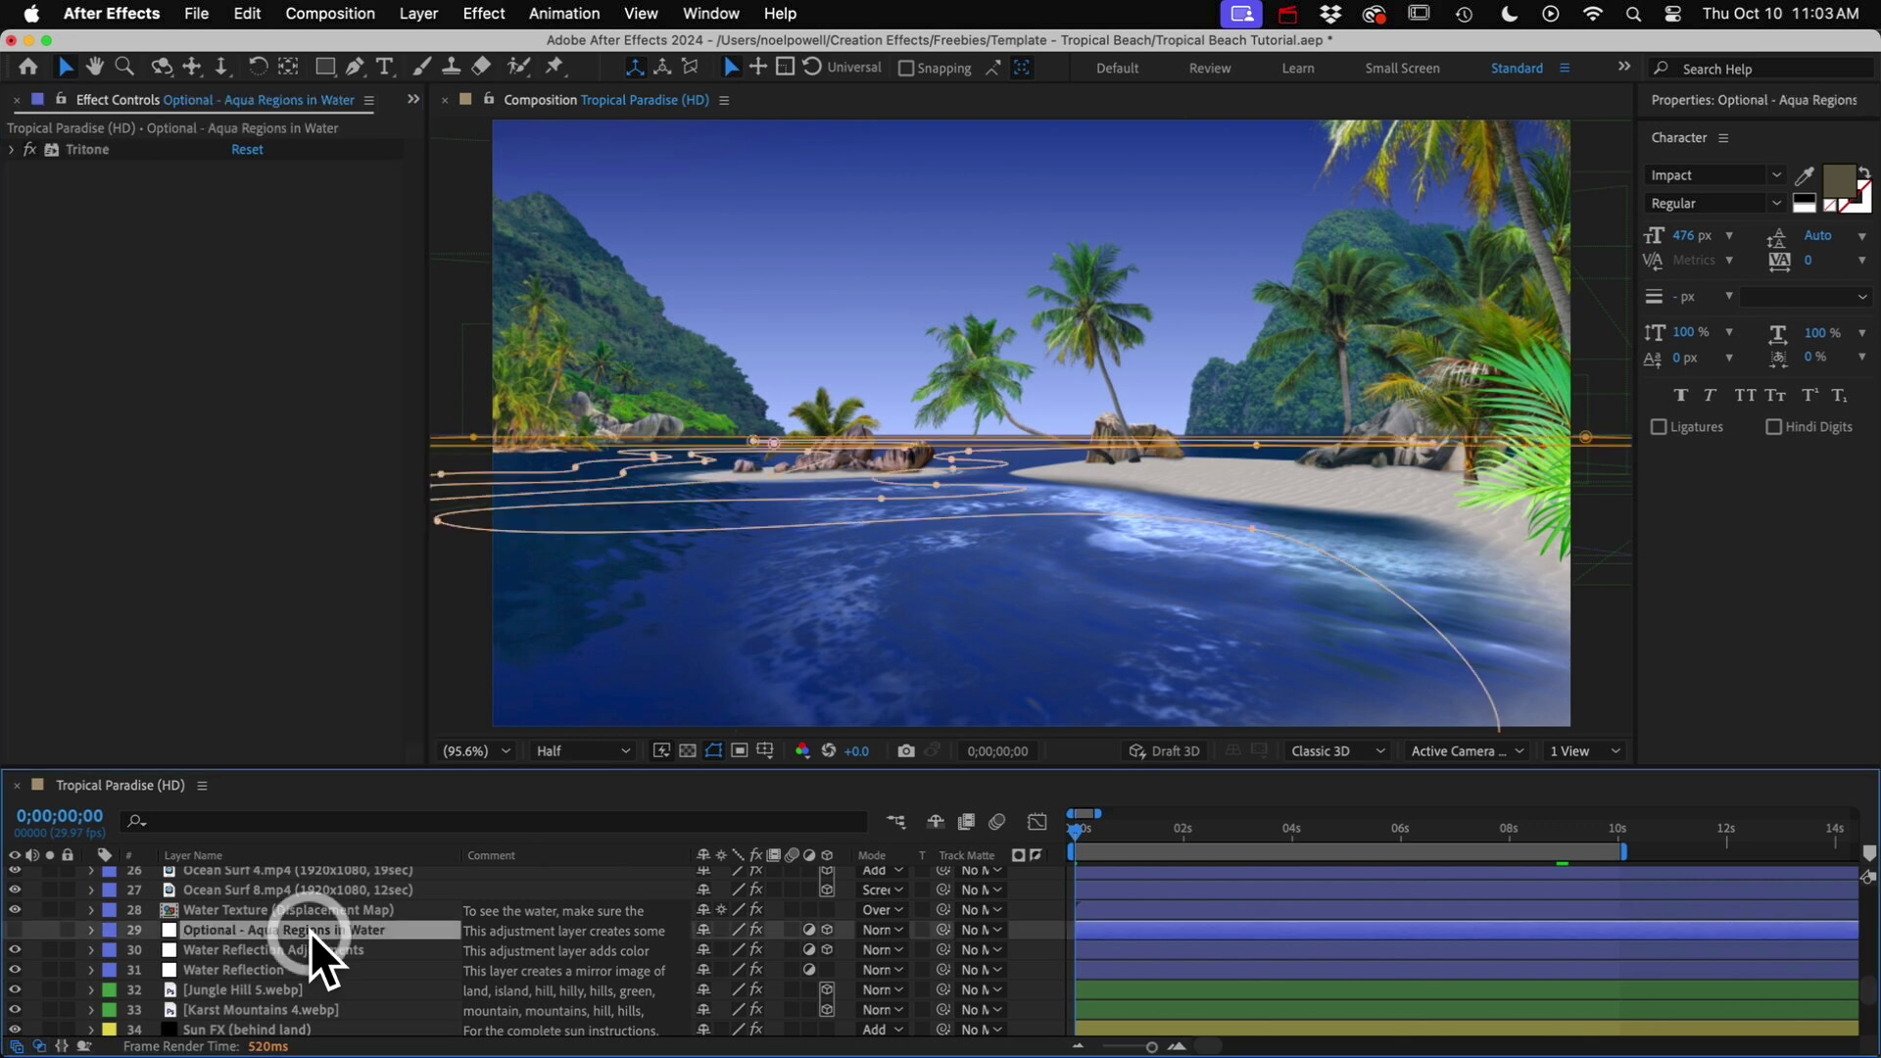
click(13, 931)
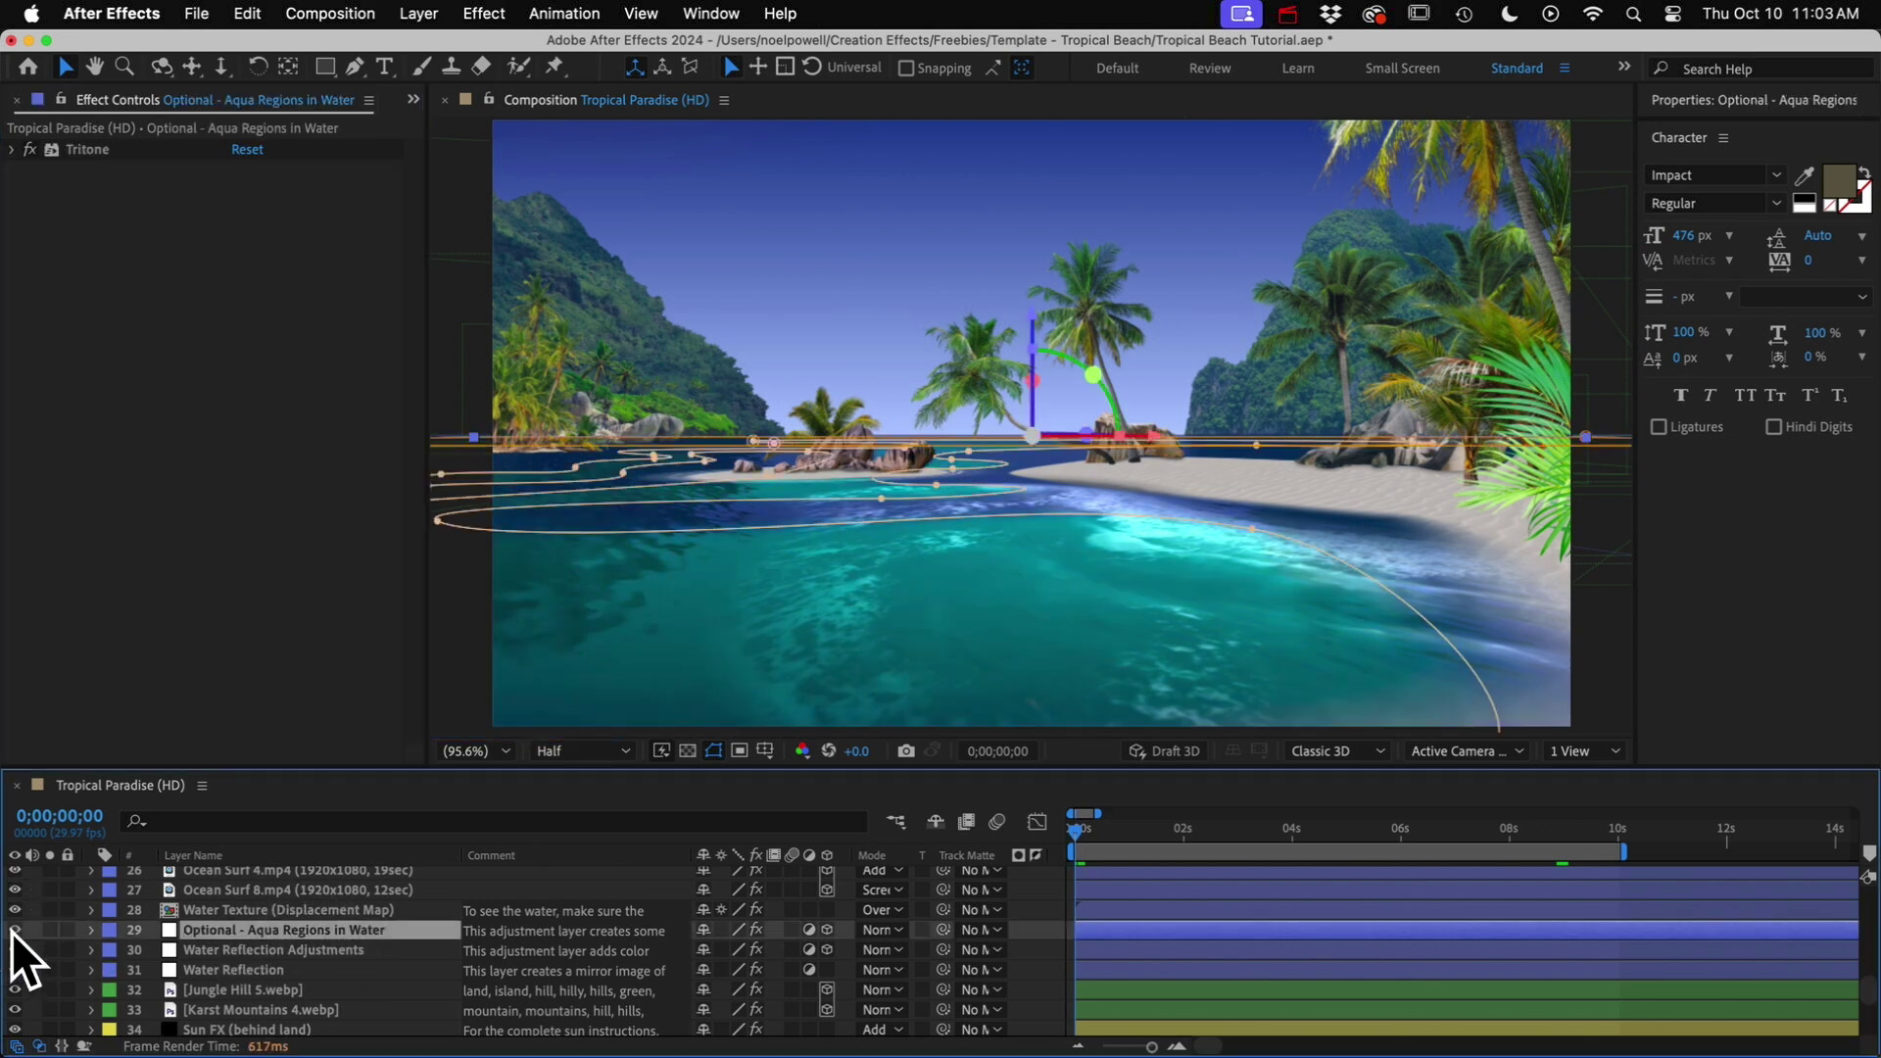
super+click(260, 936)
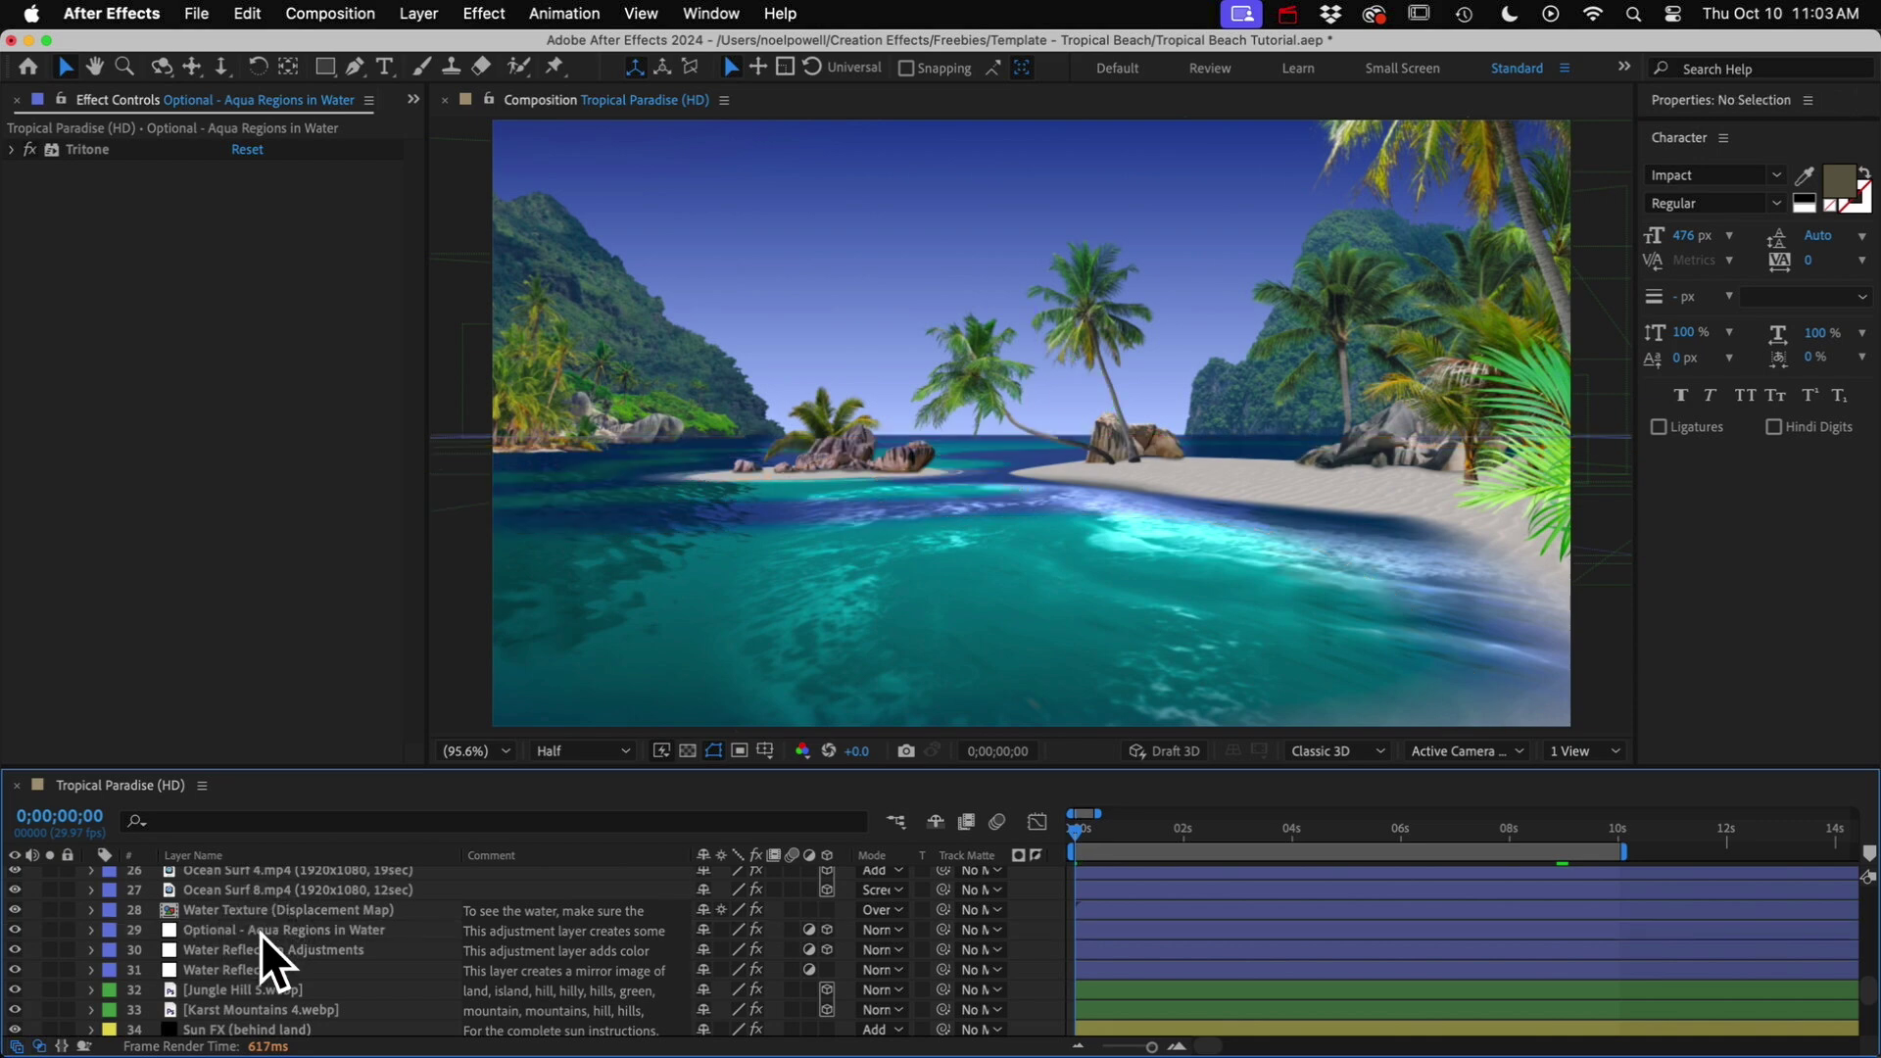